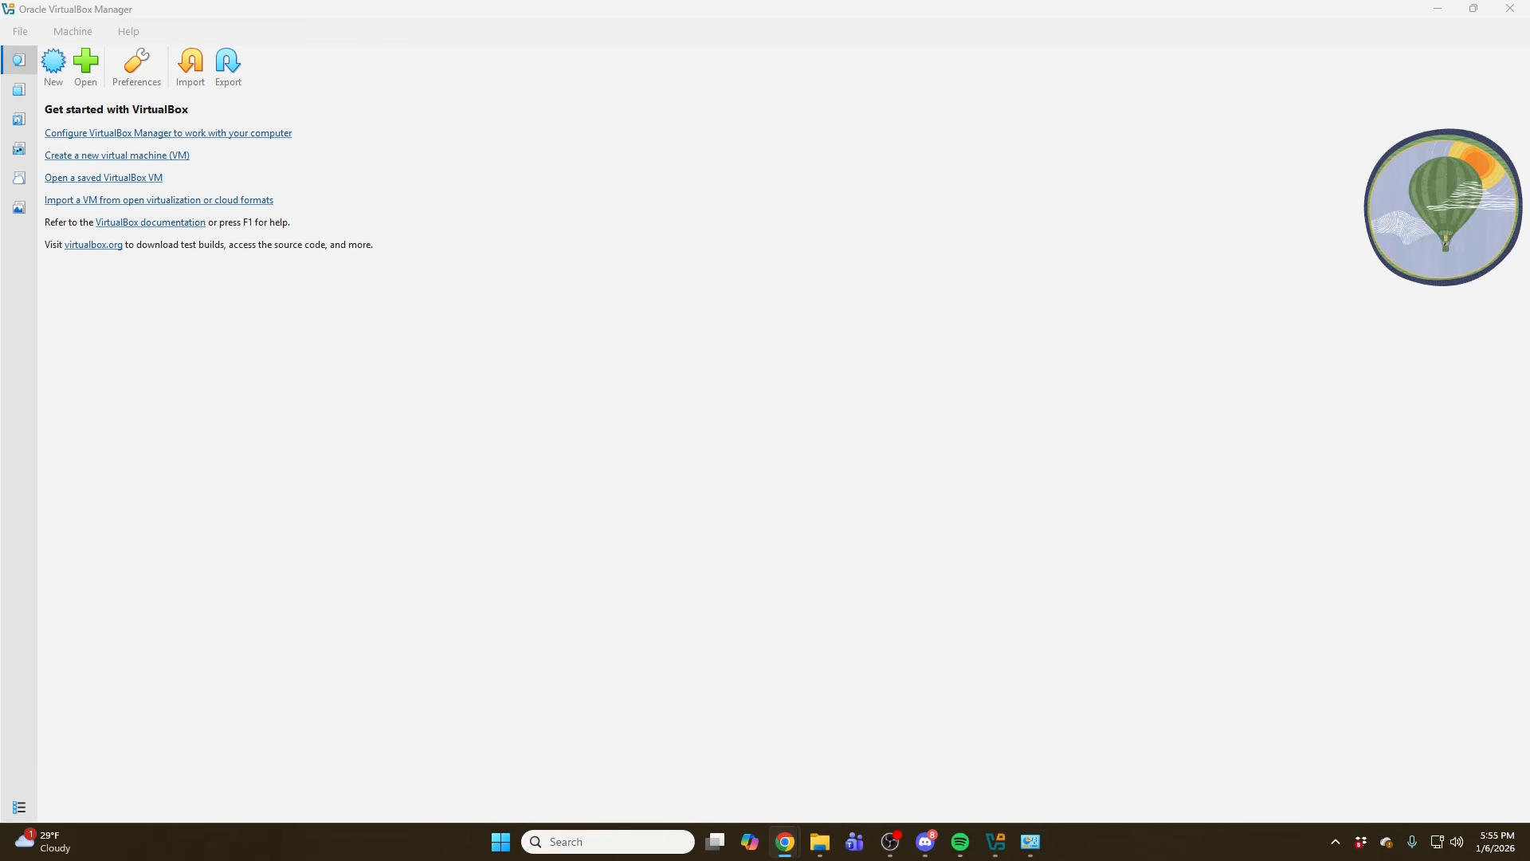
- Switch to the browser and open the FreePBX Open Source Step By Step Debian 12 Installation guide
drag(559, 0, 571, 147)
double_click(616, 131)
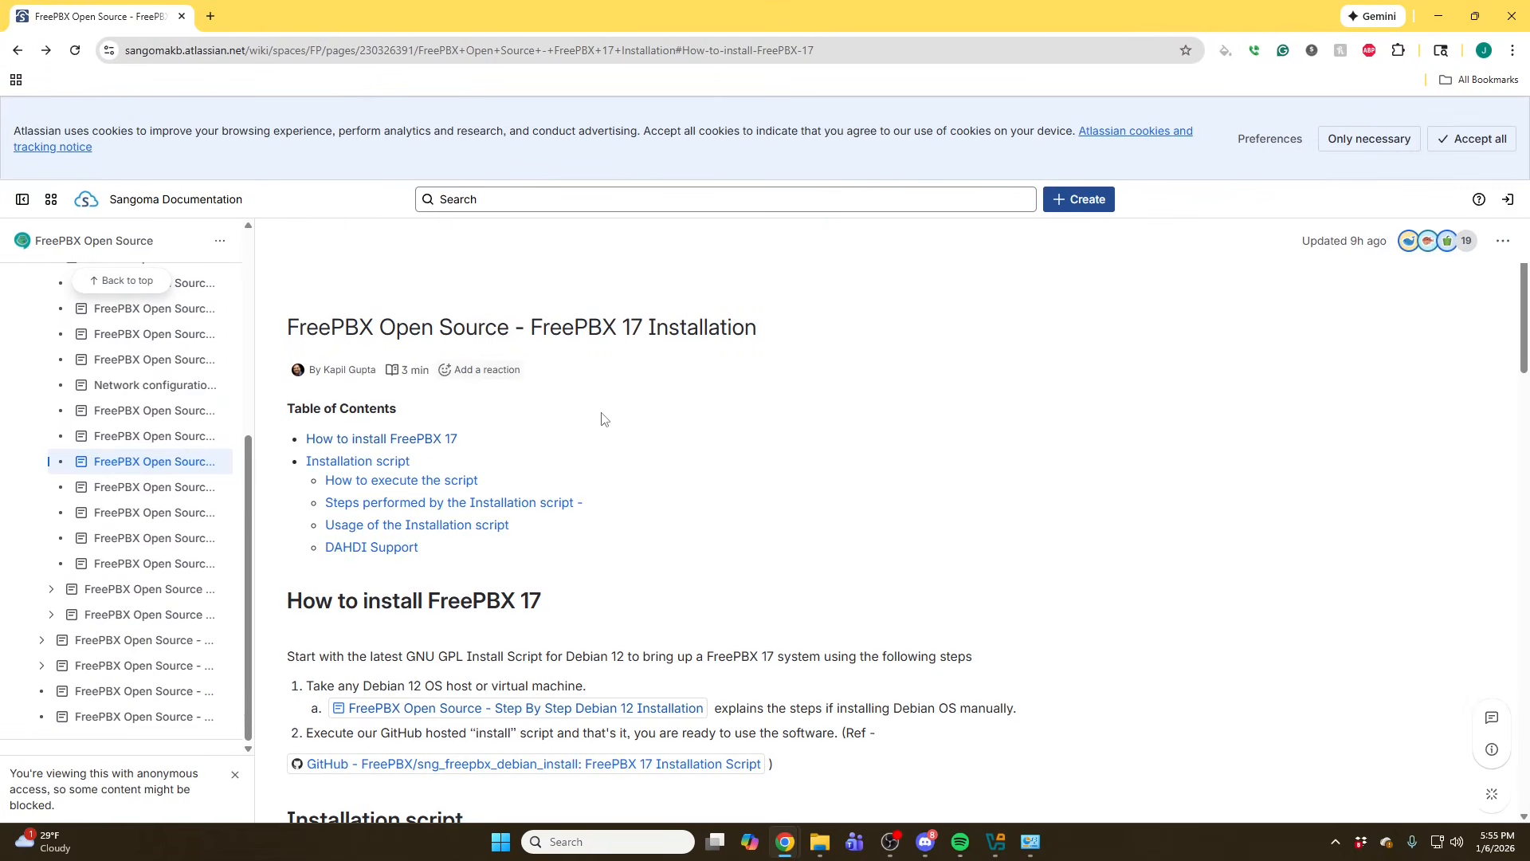
scroll(588, 379, down, 1)
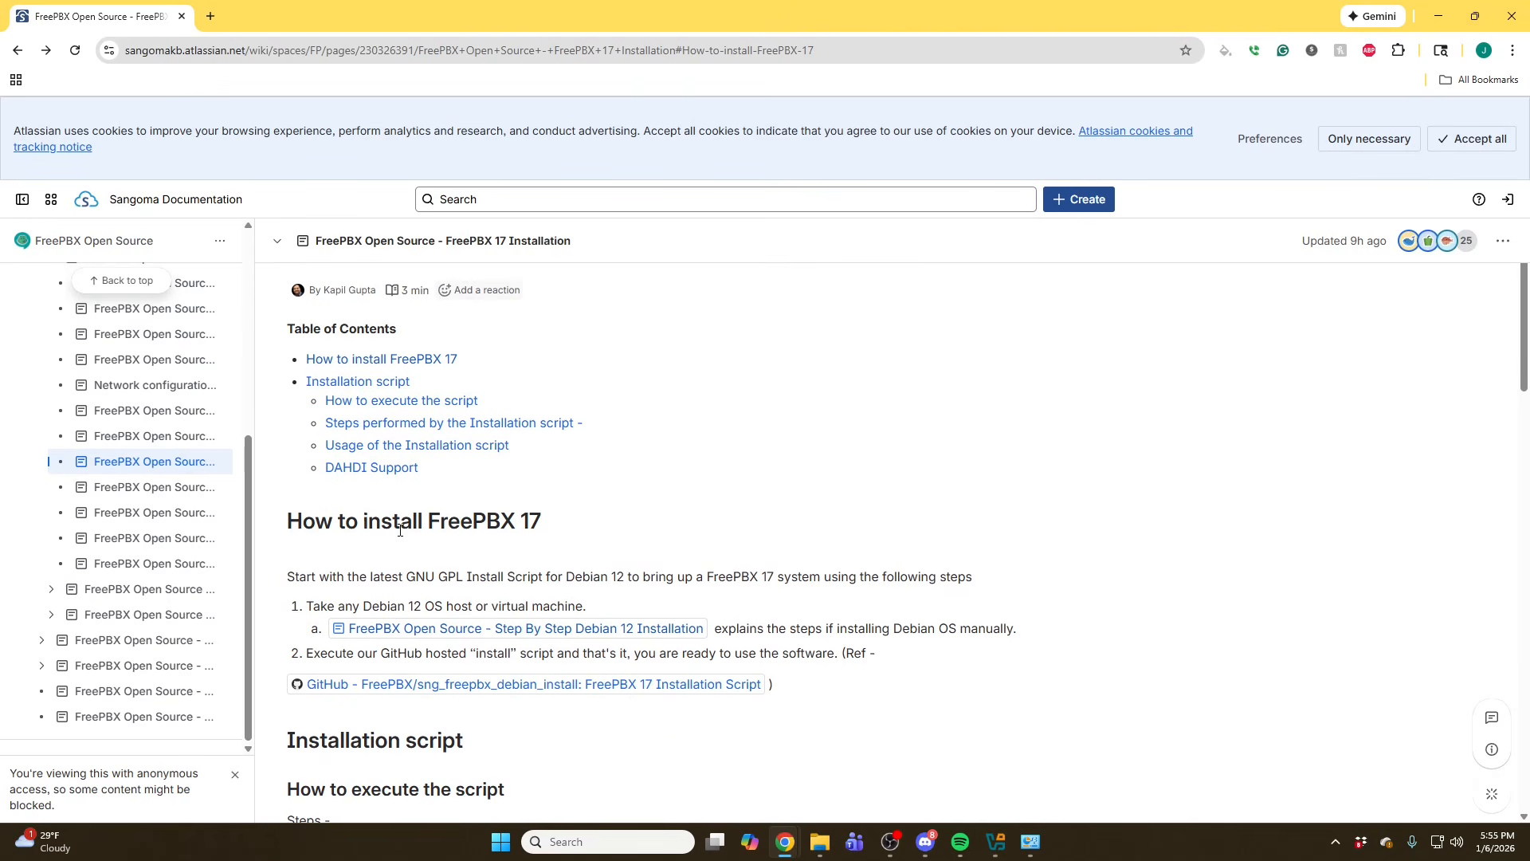
click(482, 638)
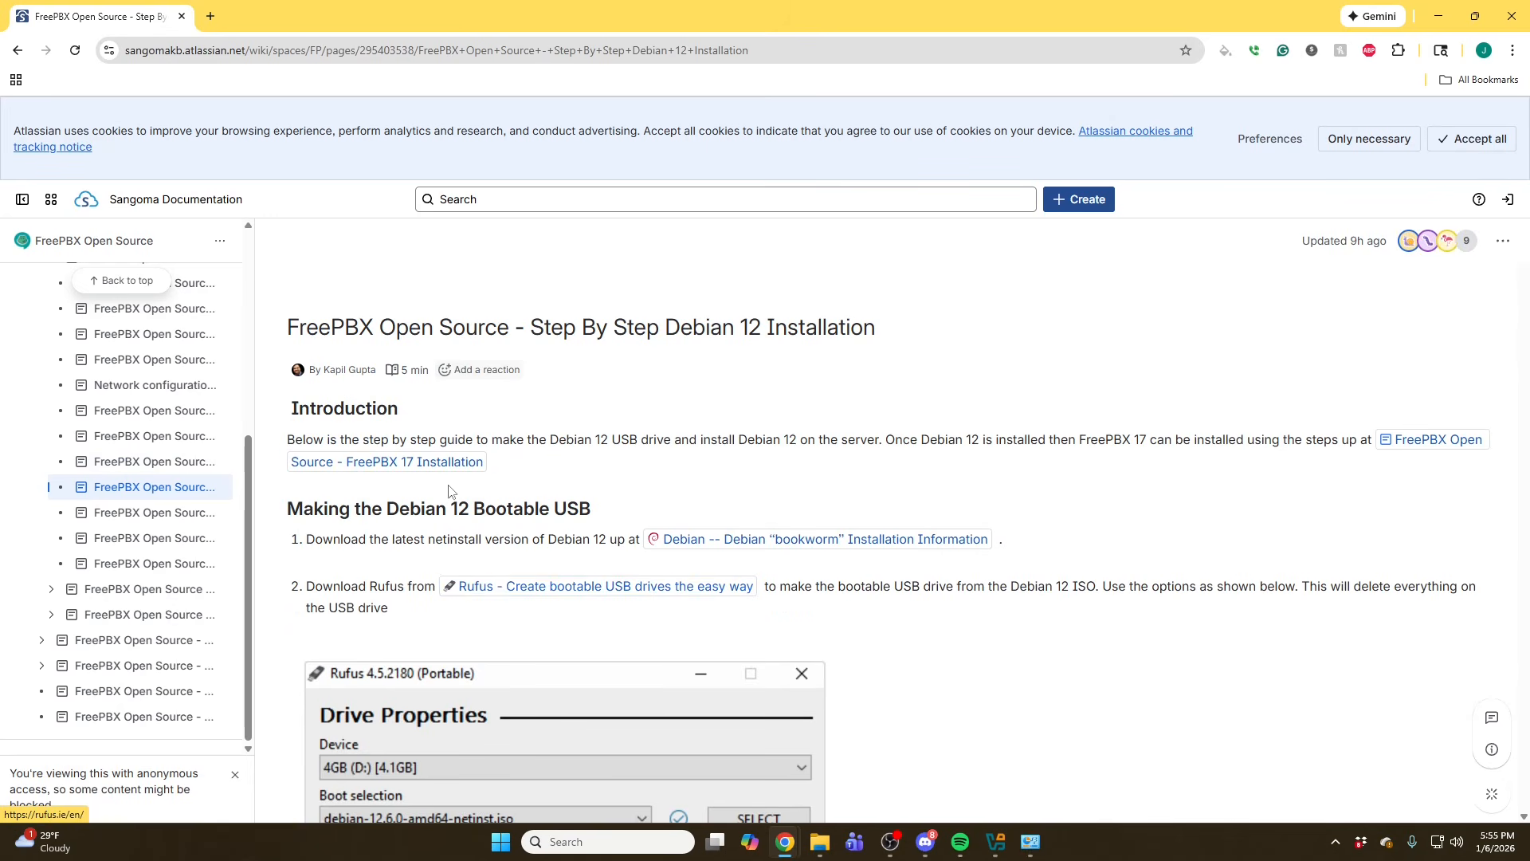
- Open the linked Debian bookworm installation page and download the amd64 netinst CD image
click(787, 550)
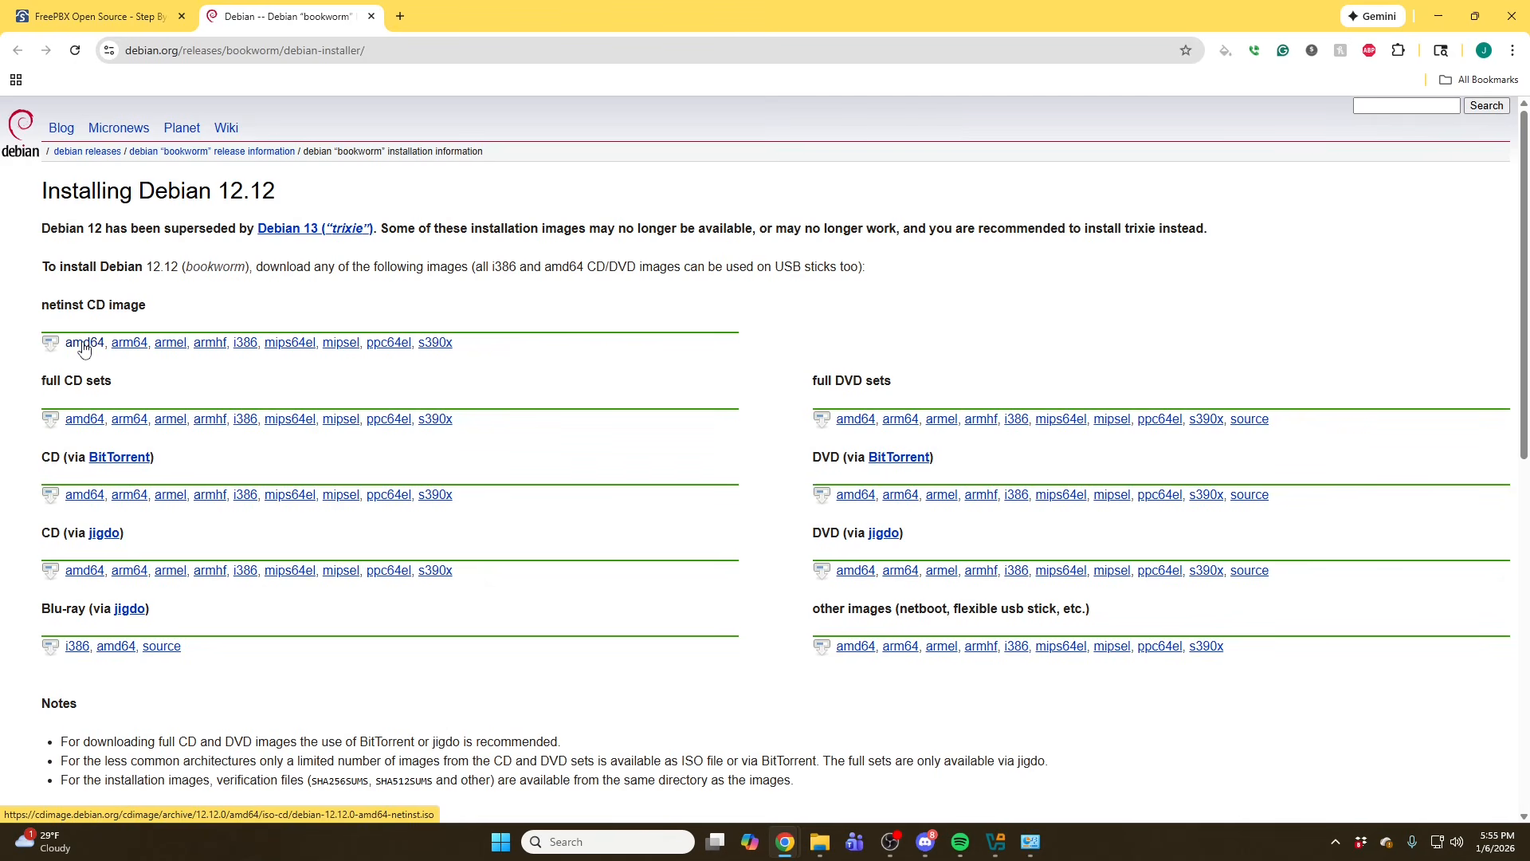
drag(41, 311, 142, 322)
click(90, 303)
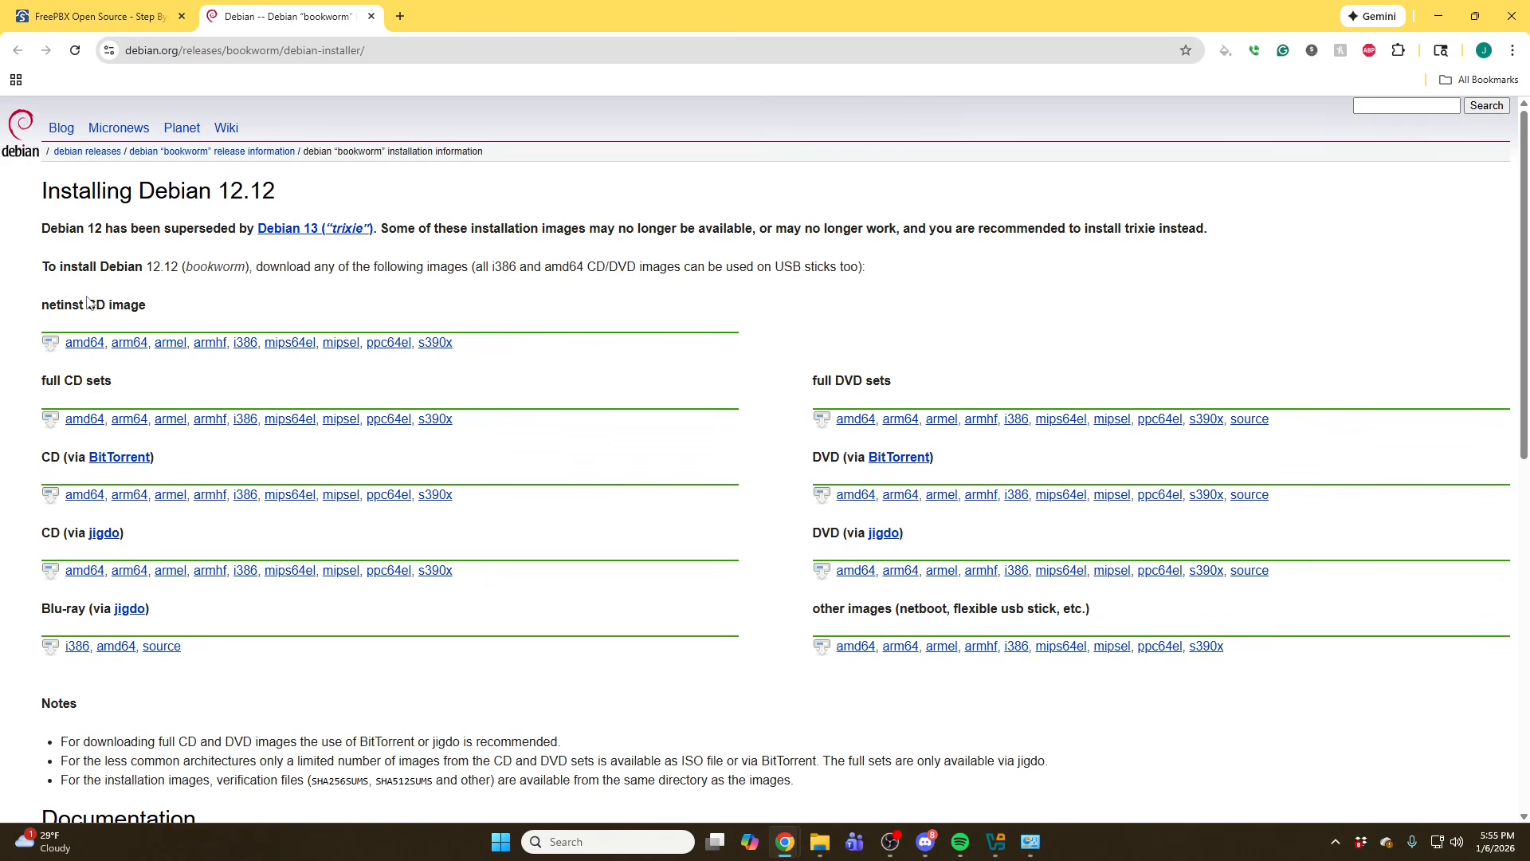
click(86, 347)
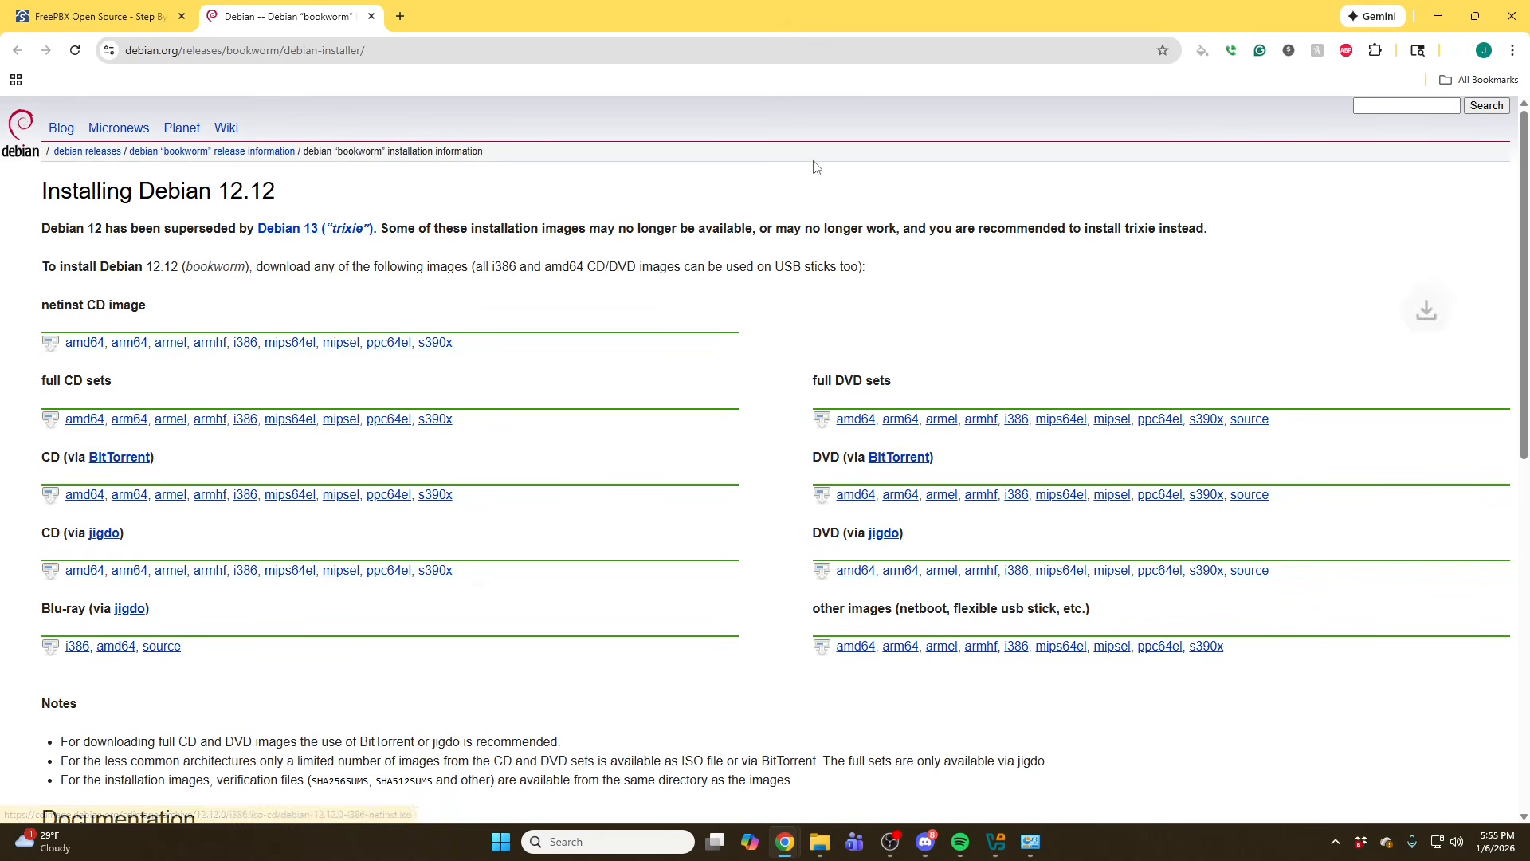
- Return to VirtualBox and start a new virtual machine named FreePBX 17 Demo
drag(853, 17, 853, 0)
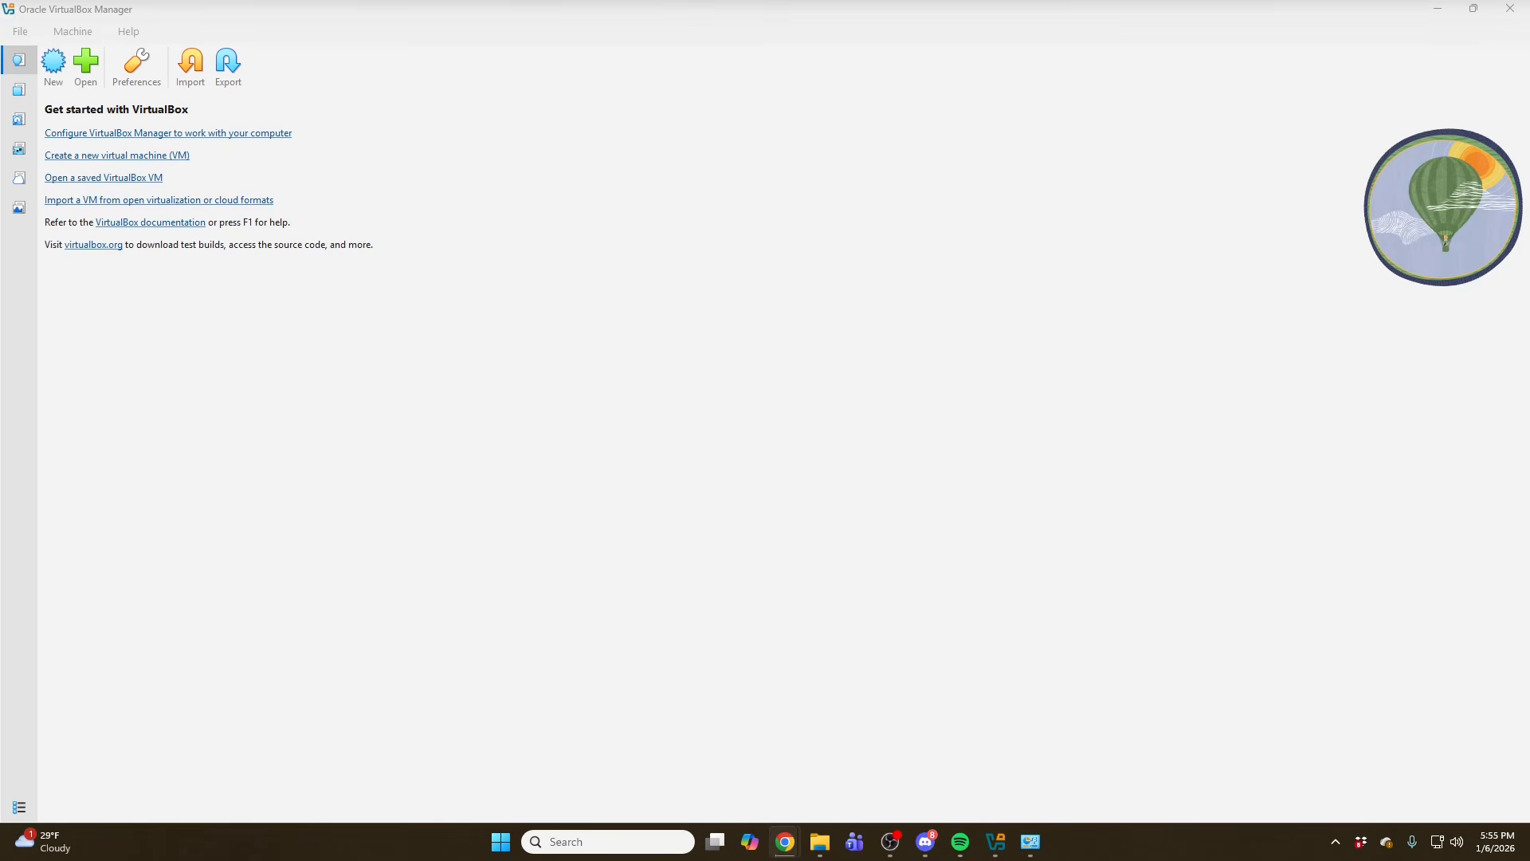
click(54, 68)
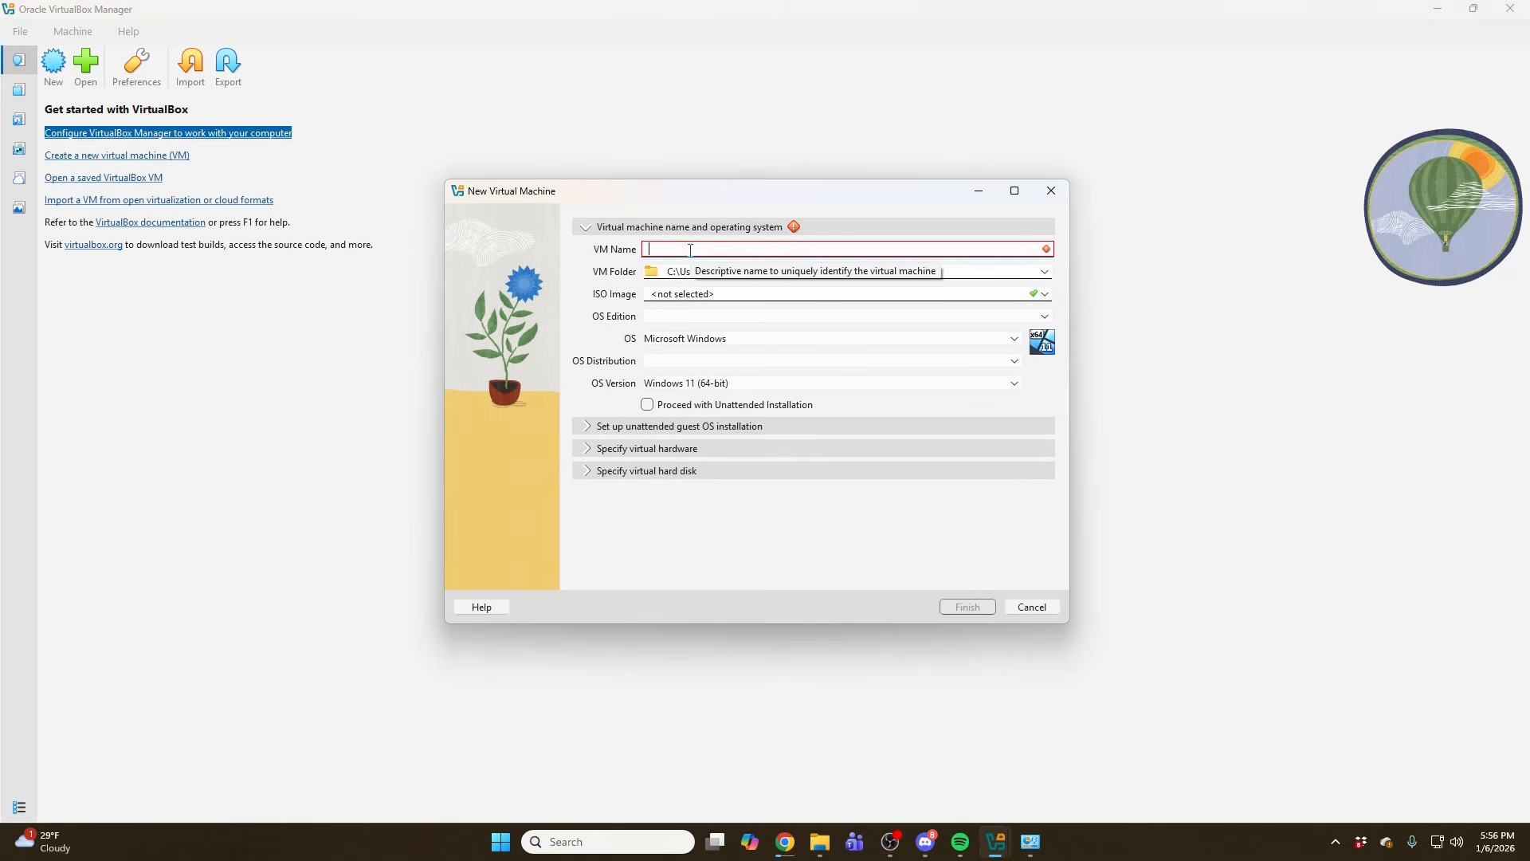
text(Free)
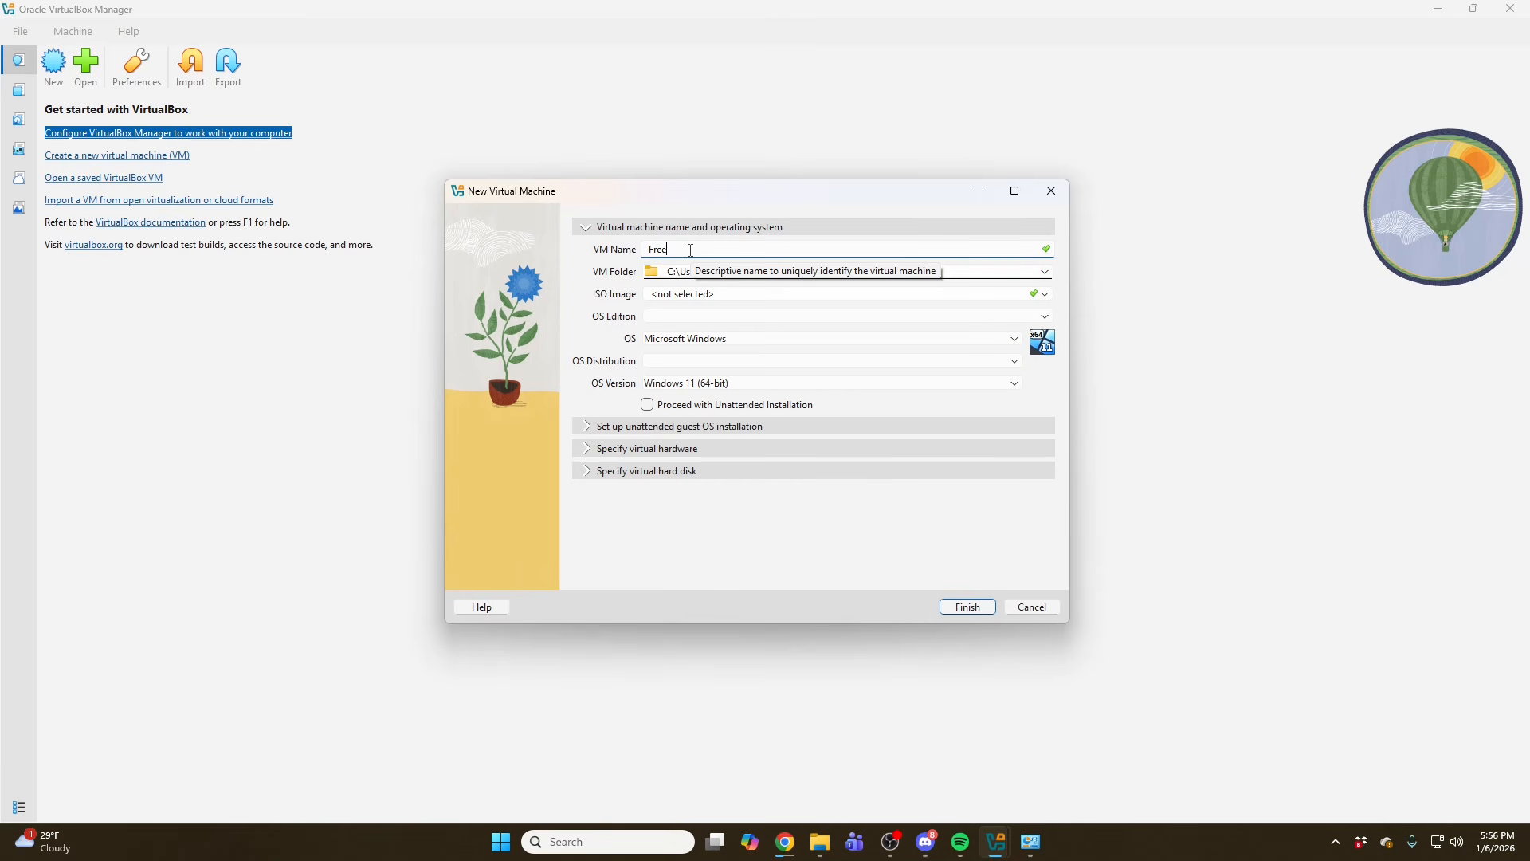
text(BP)
key(BackSpace)
key(BackSpace)
text(PBX 17 )
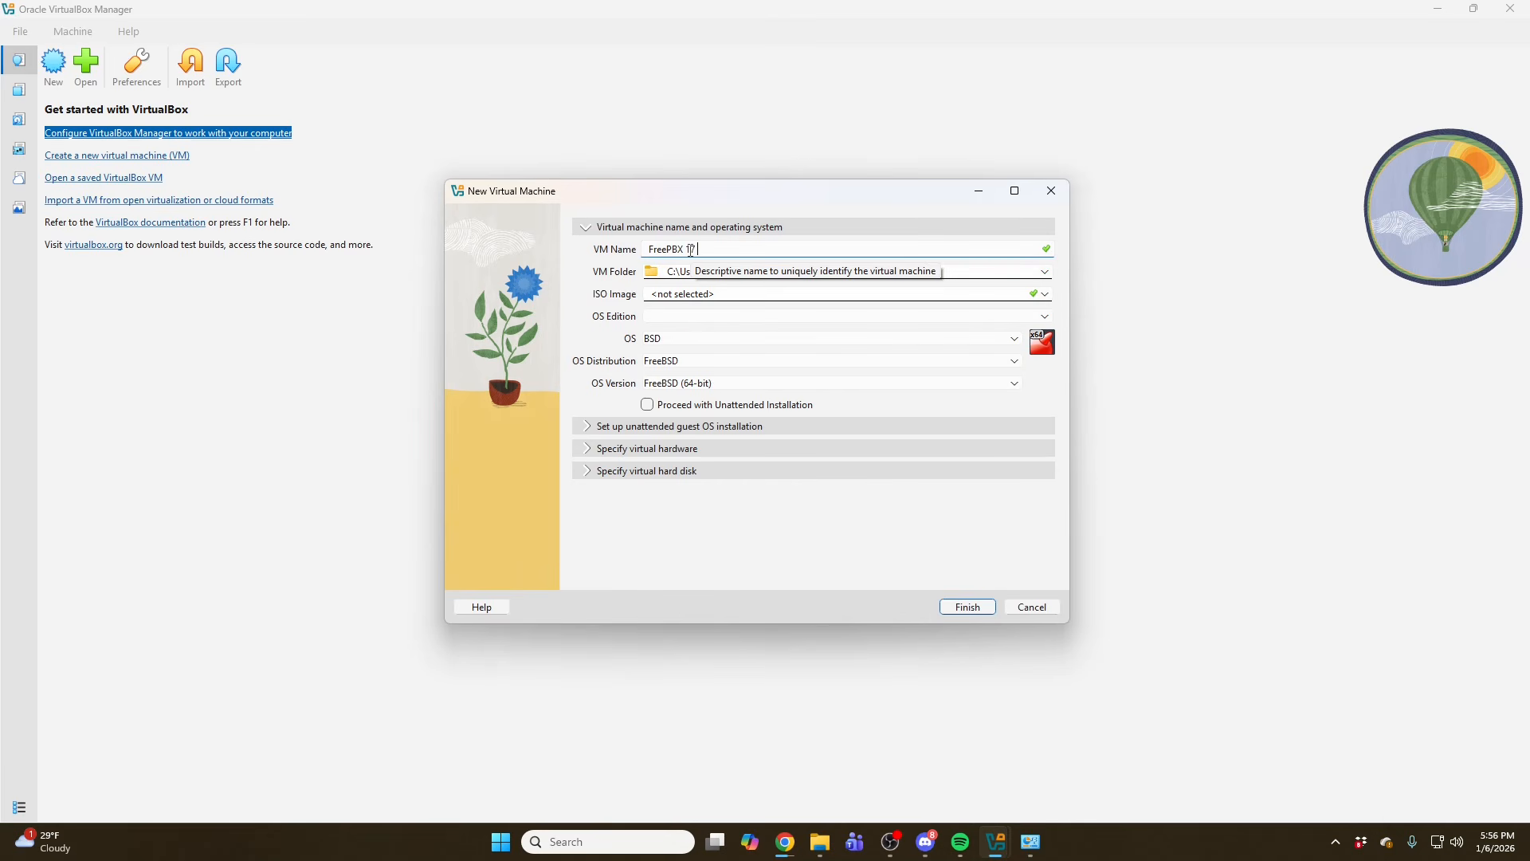
text(Demo)
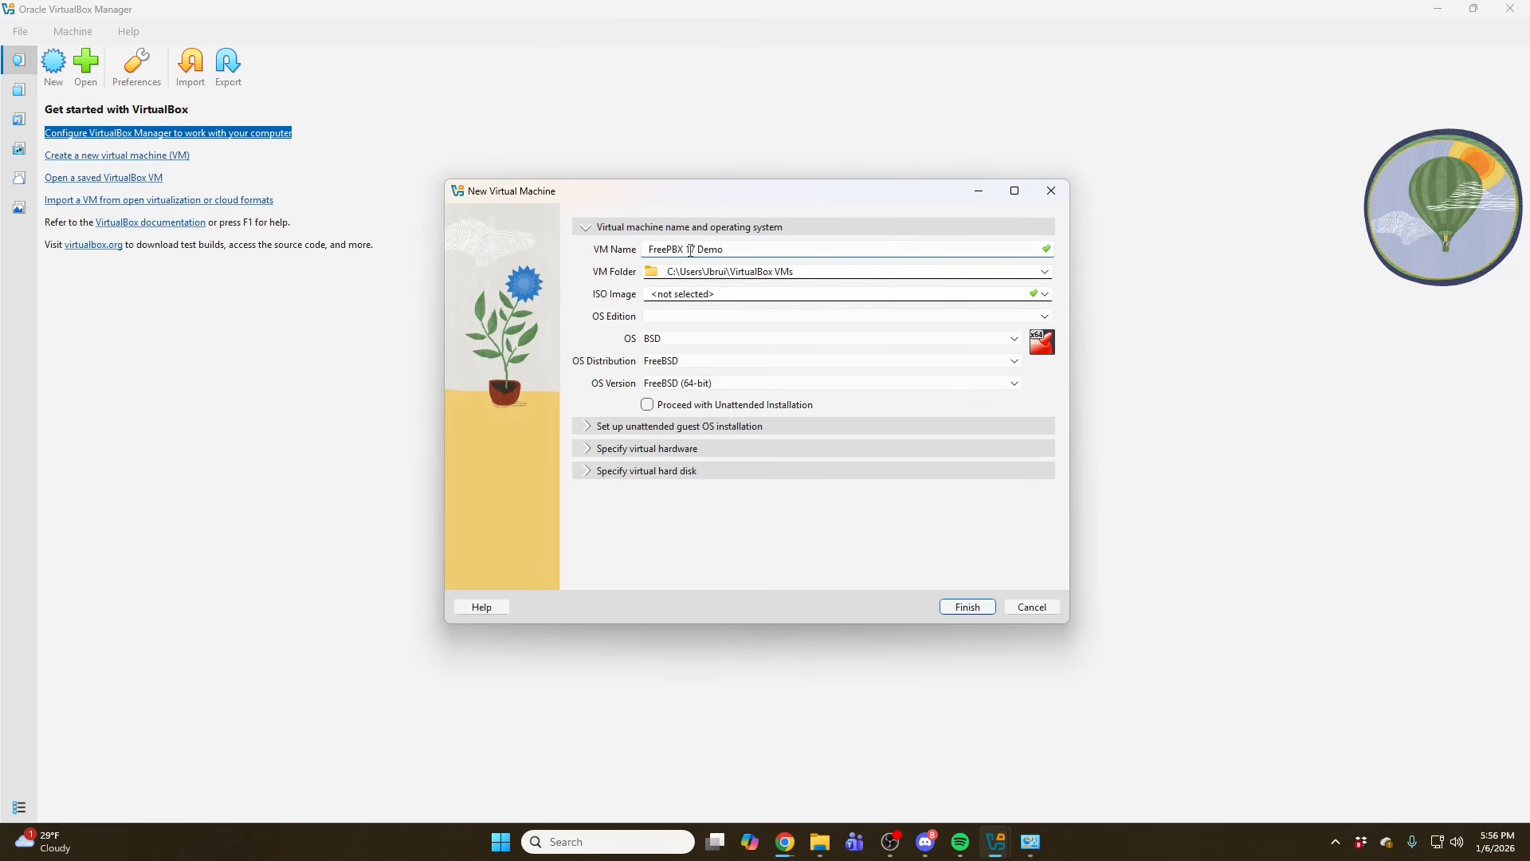
- Attach the debian-12.12.0-amd64-netinst.iso image and turn off Proceed with Unattended Installation
click(761, 294)
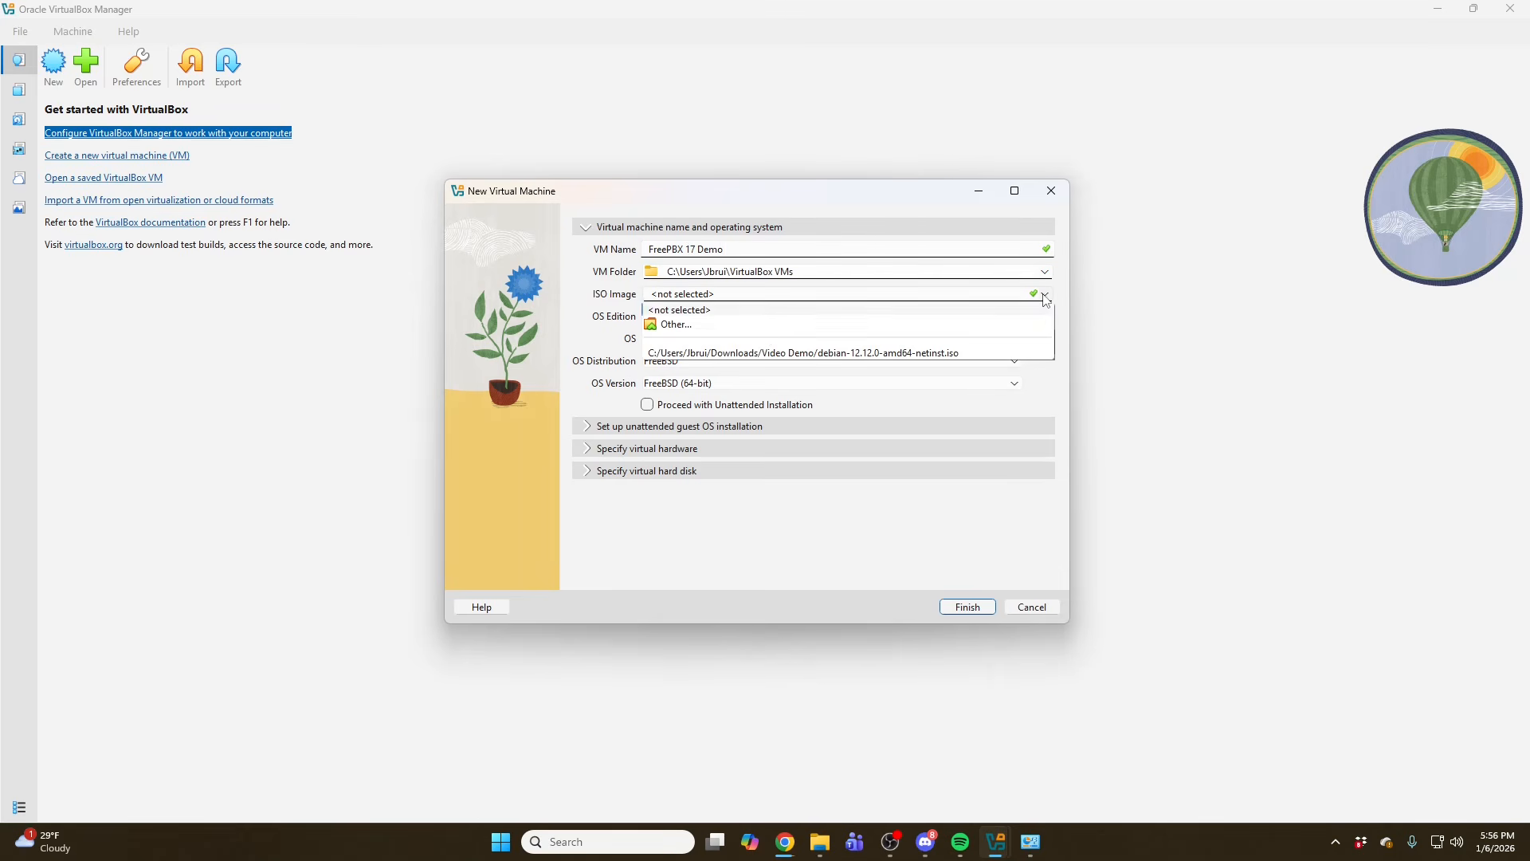
click(780, 353)
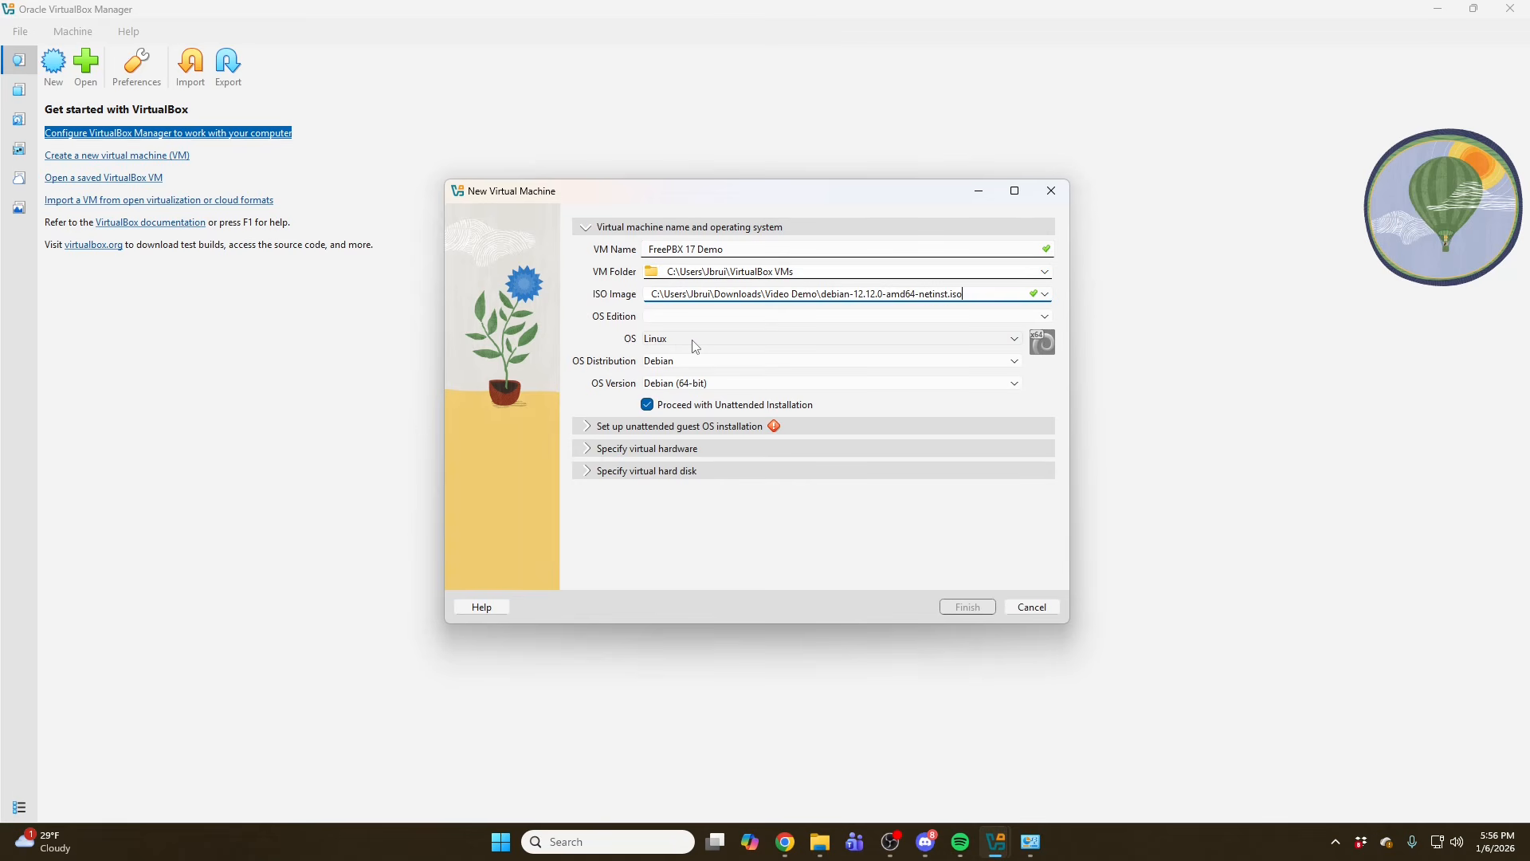
click(649, 407)
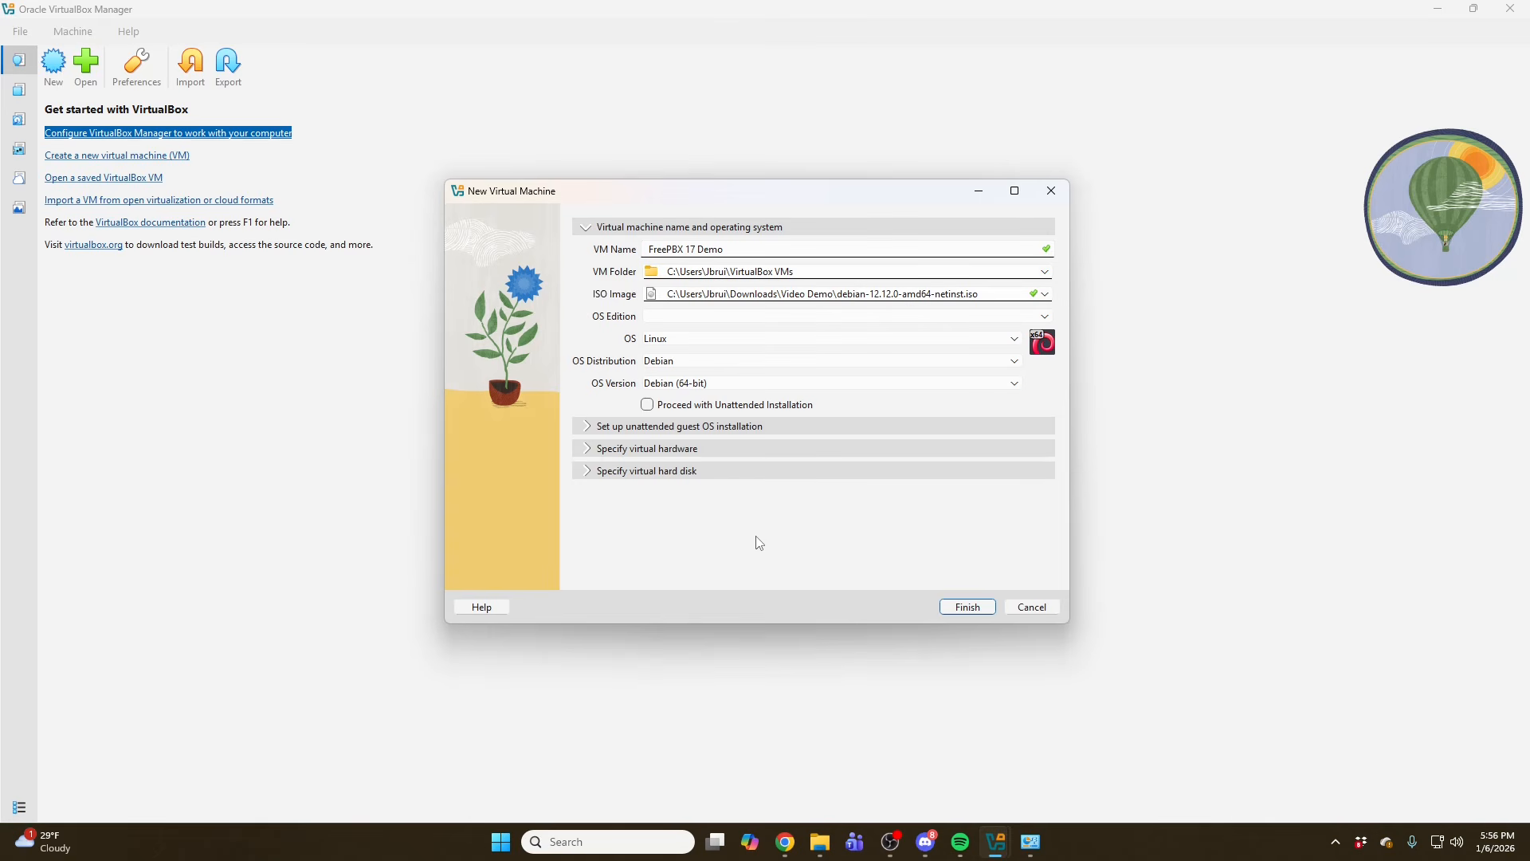
- Set the virtual hardware to 4096 MB base memory and 2 CPUs
click(592, 426)
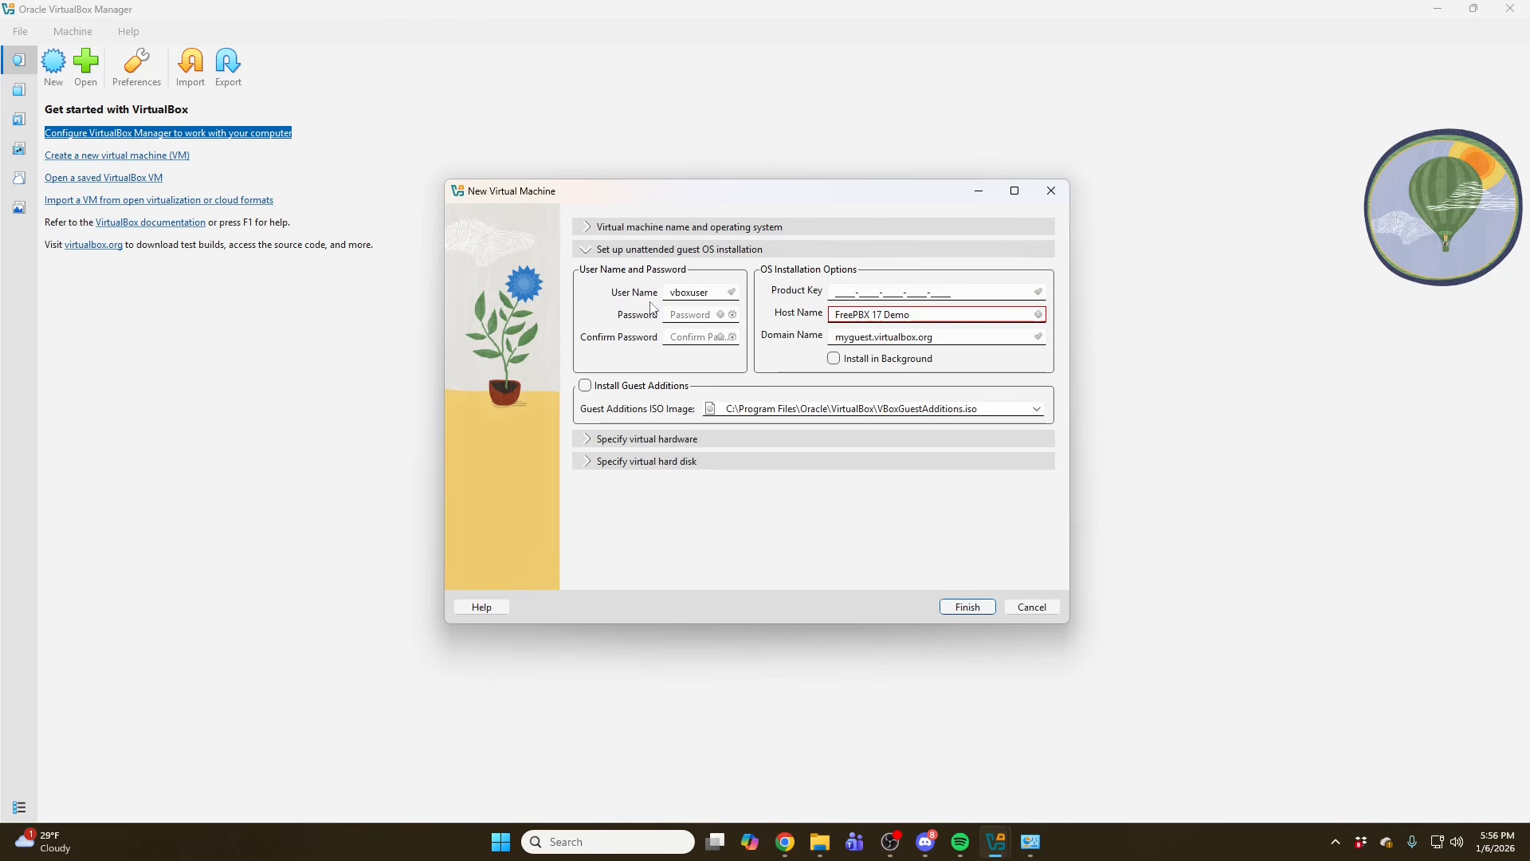
click(594, 229)
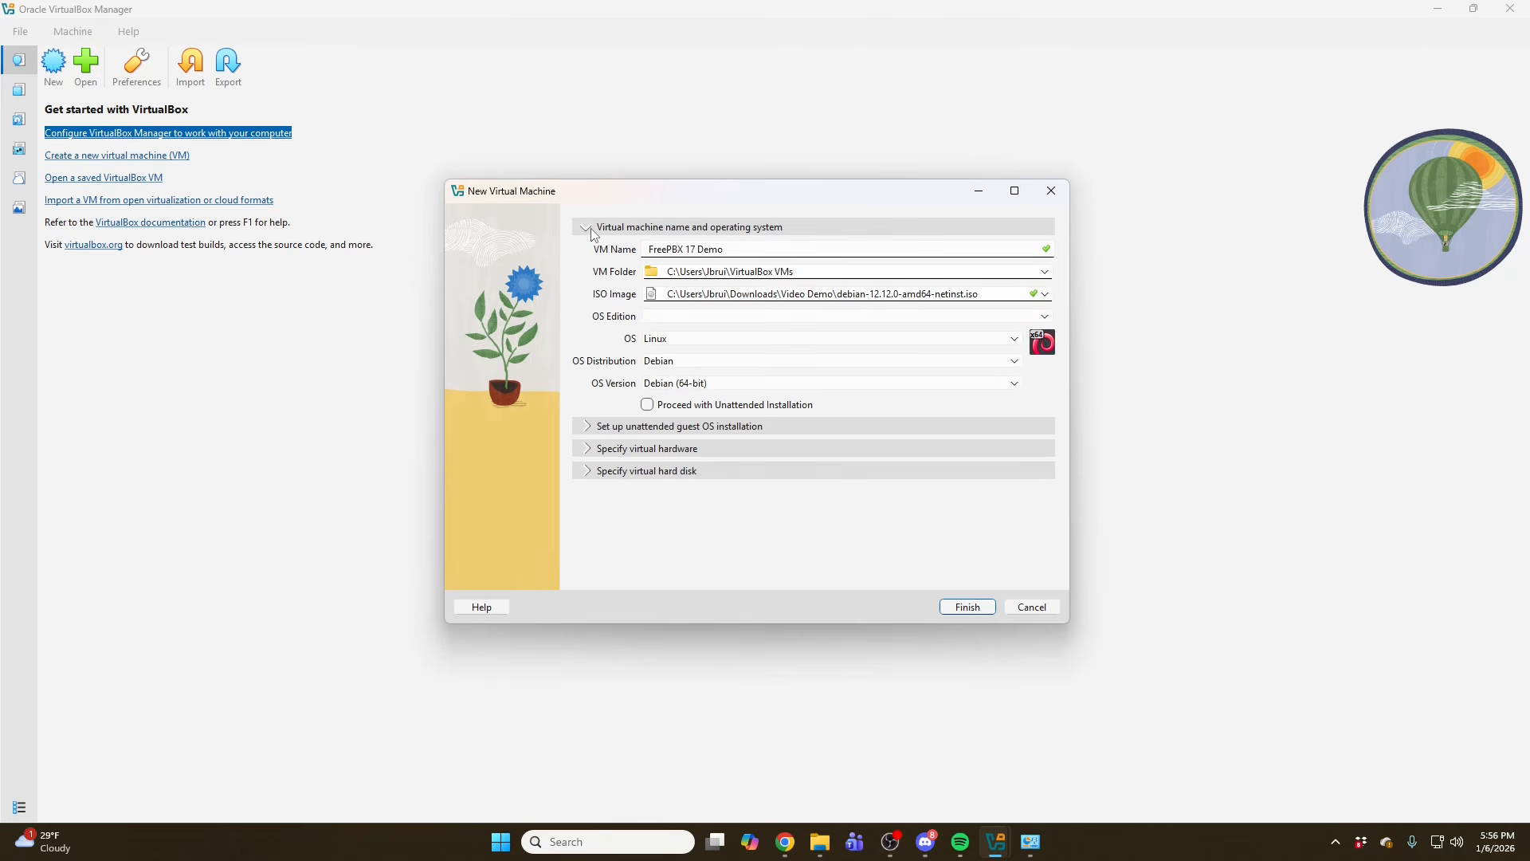
click(590, 451)
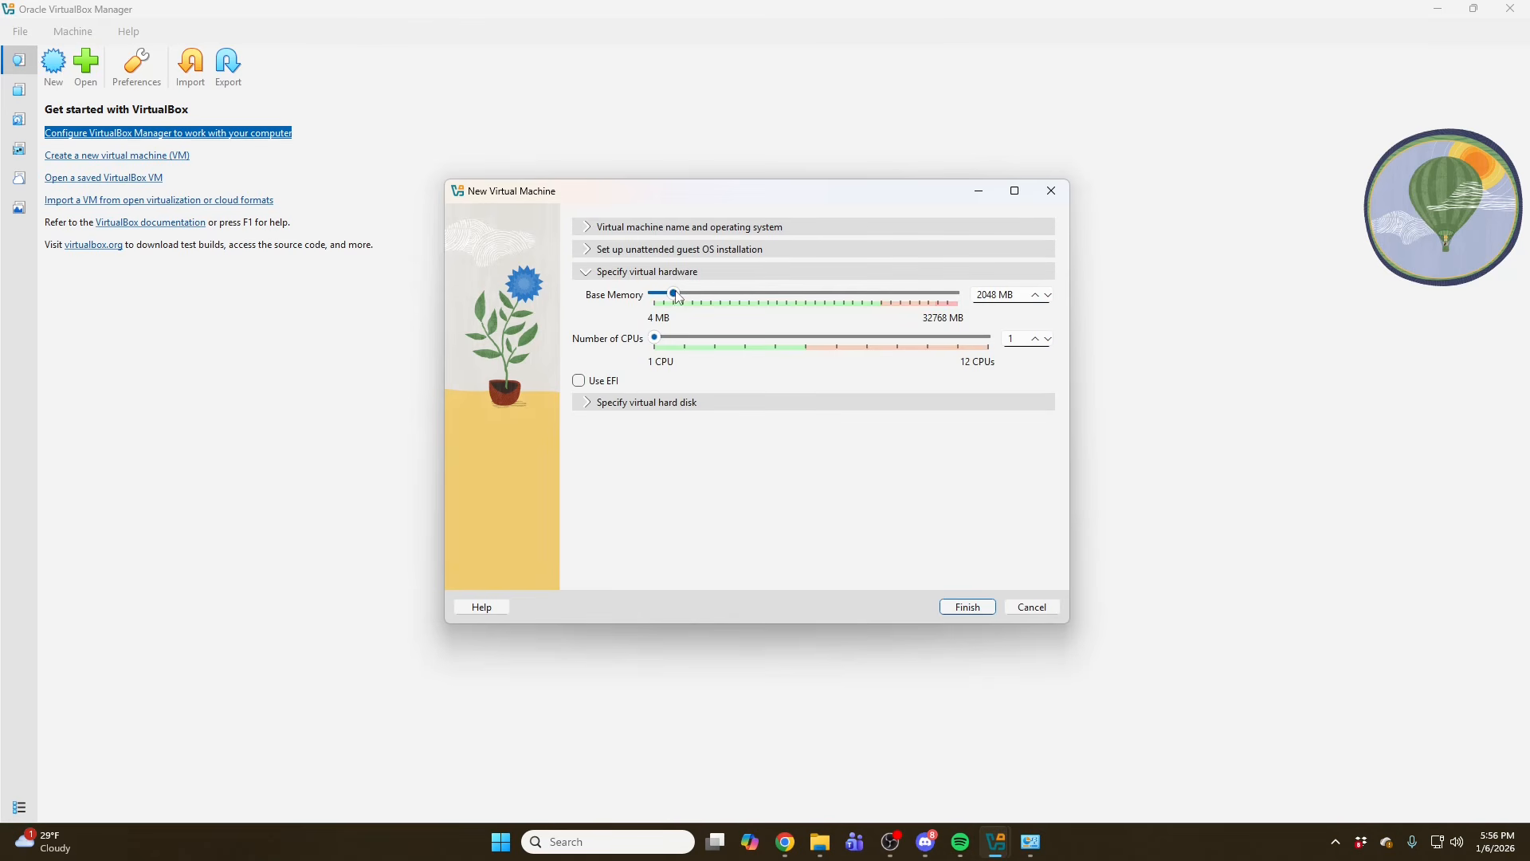
drag(674, 294, 685, 339)
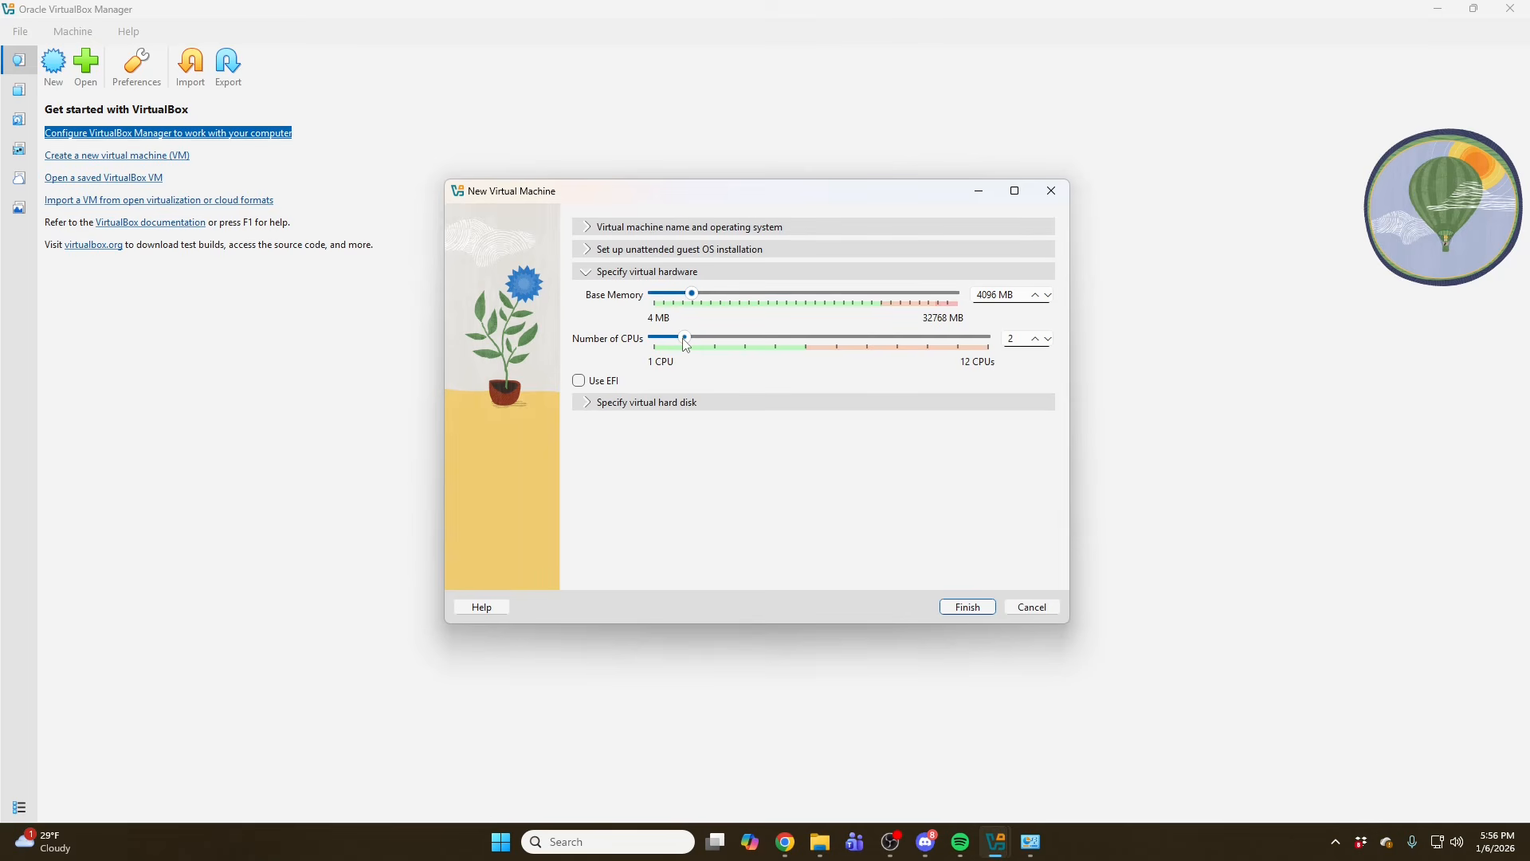
- Set the new virtual hard disk size to 50 GB and finish creating the VM
click(591, 407)
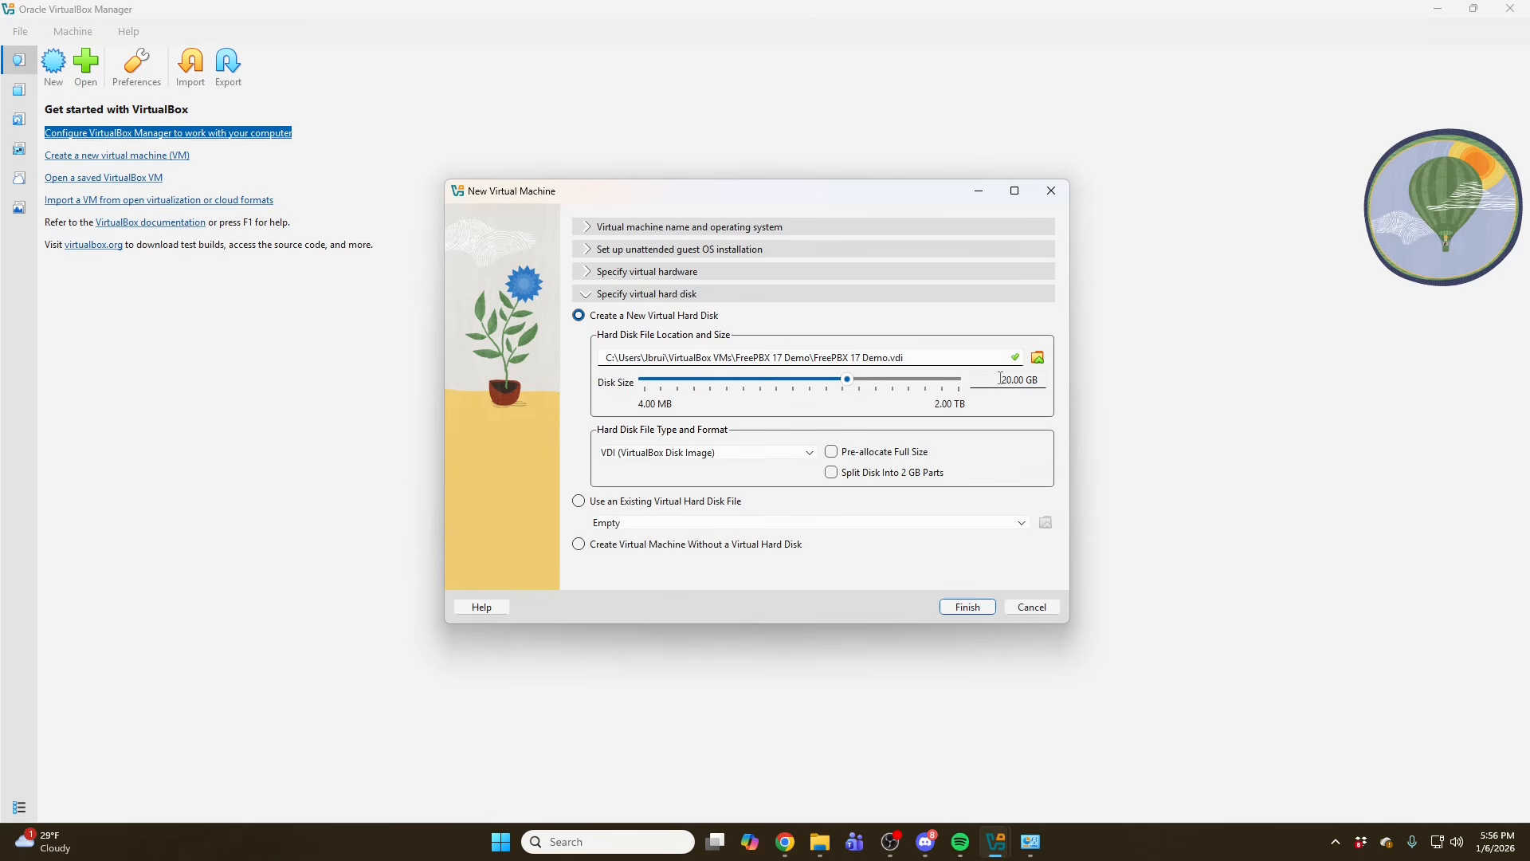
drag(998, 379, 1010, 382)
text(50)
click(968, 608)
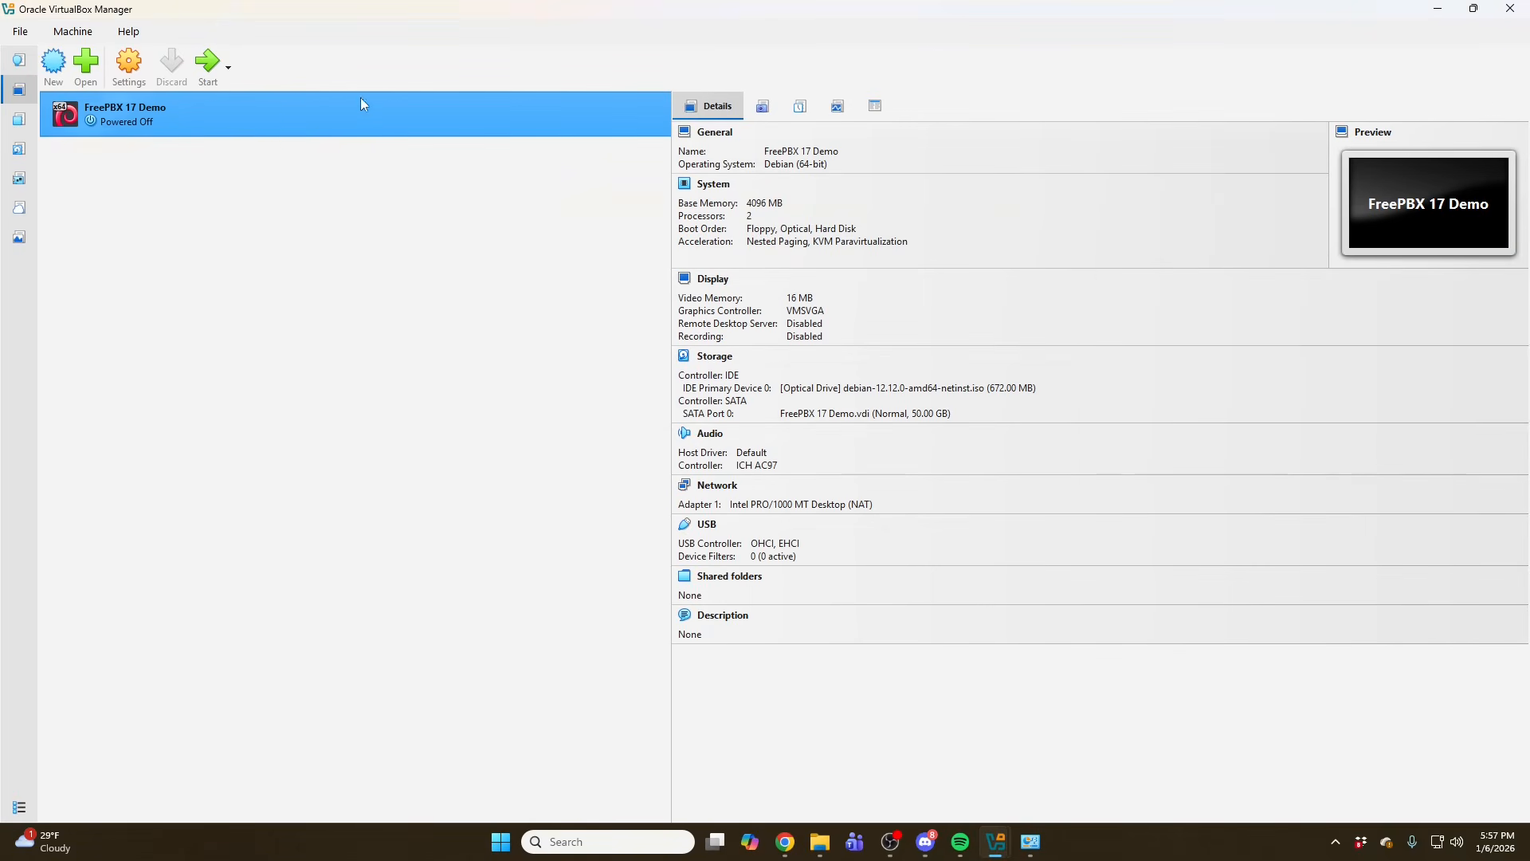
- In the VM's settings, attach network Adapter 1 to Bridged Adapter and save
click(129, 72)
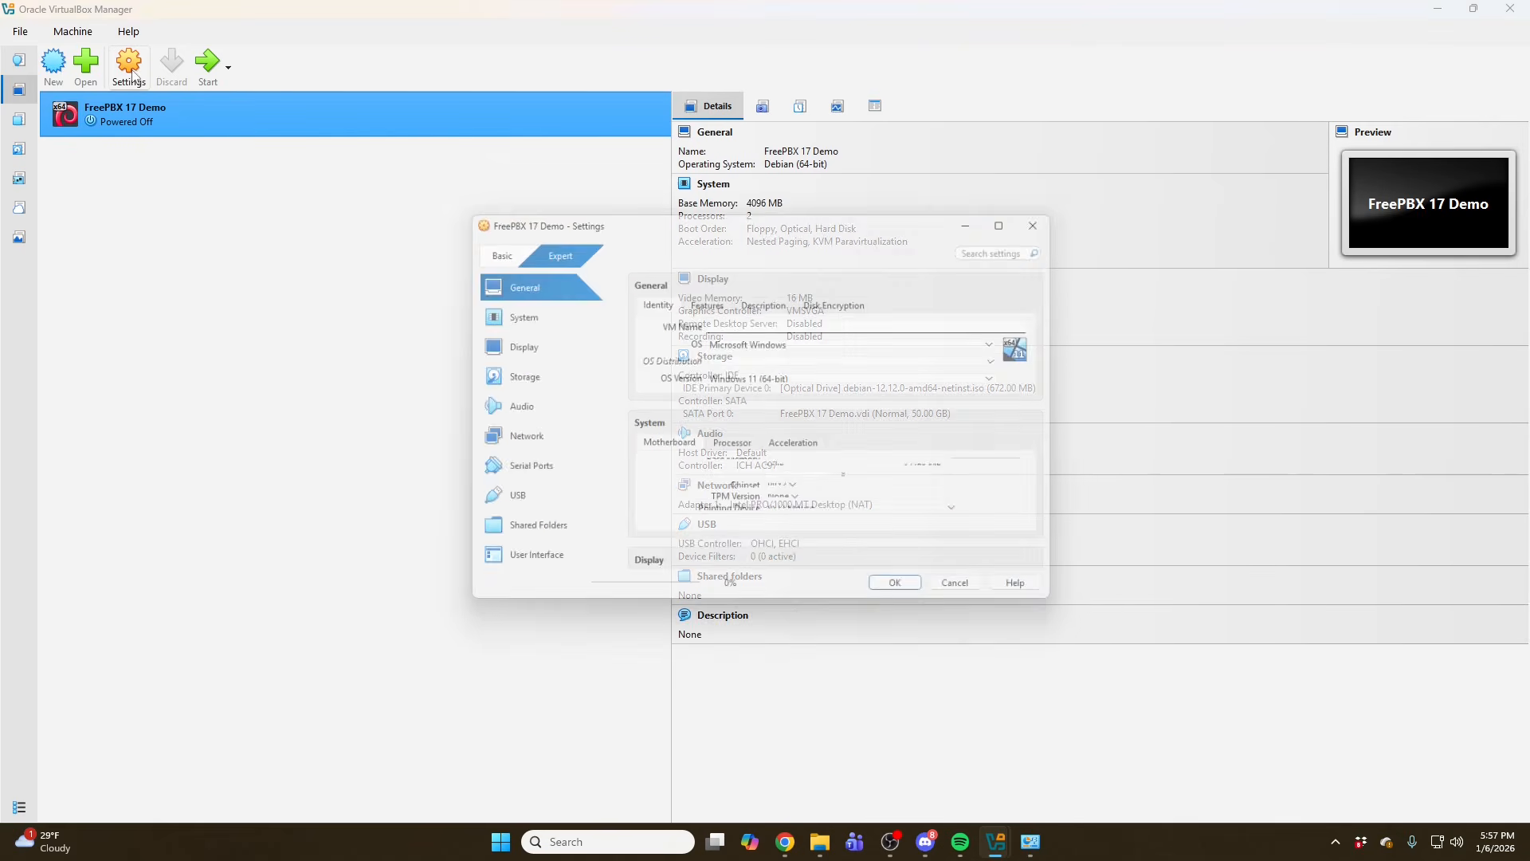
drag(806, 213, 872, 217)
click(592, 321)
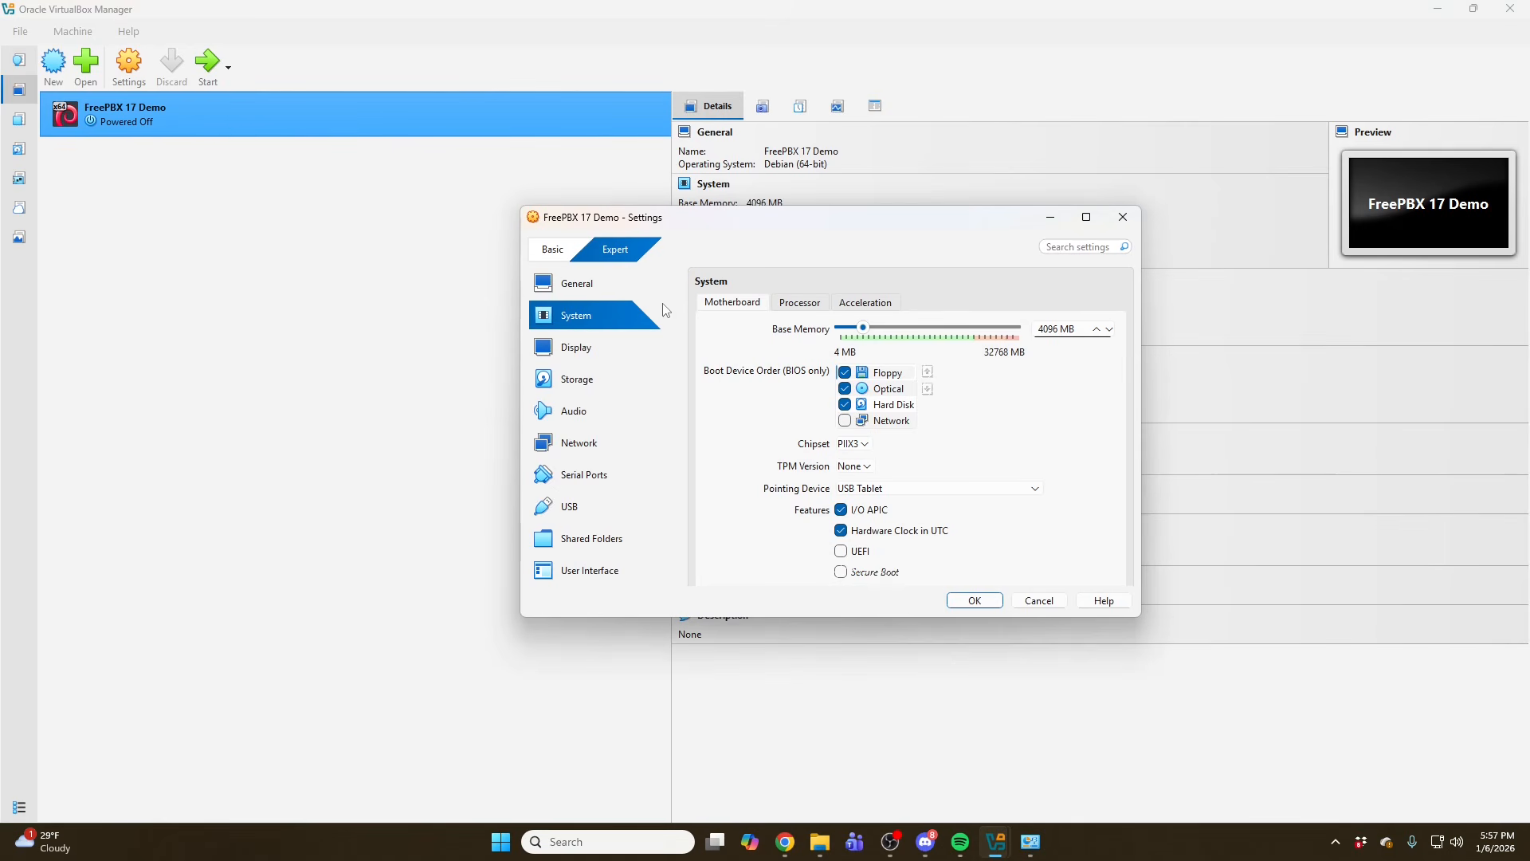
click(602, 436)
click(885, 348)
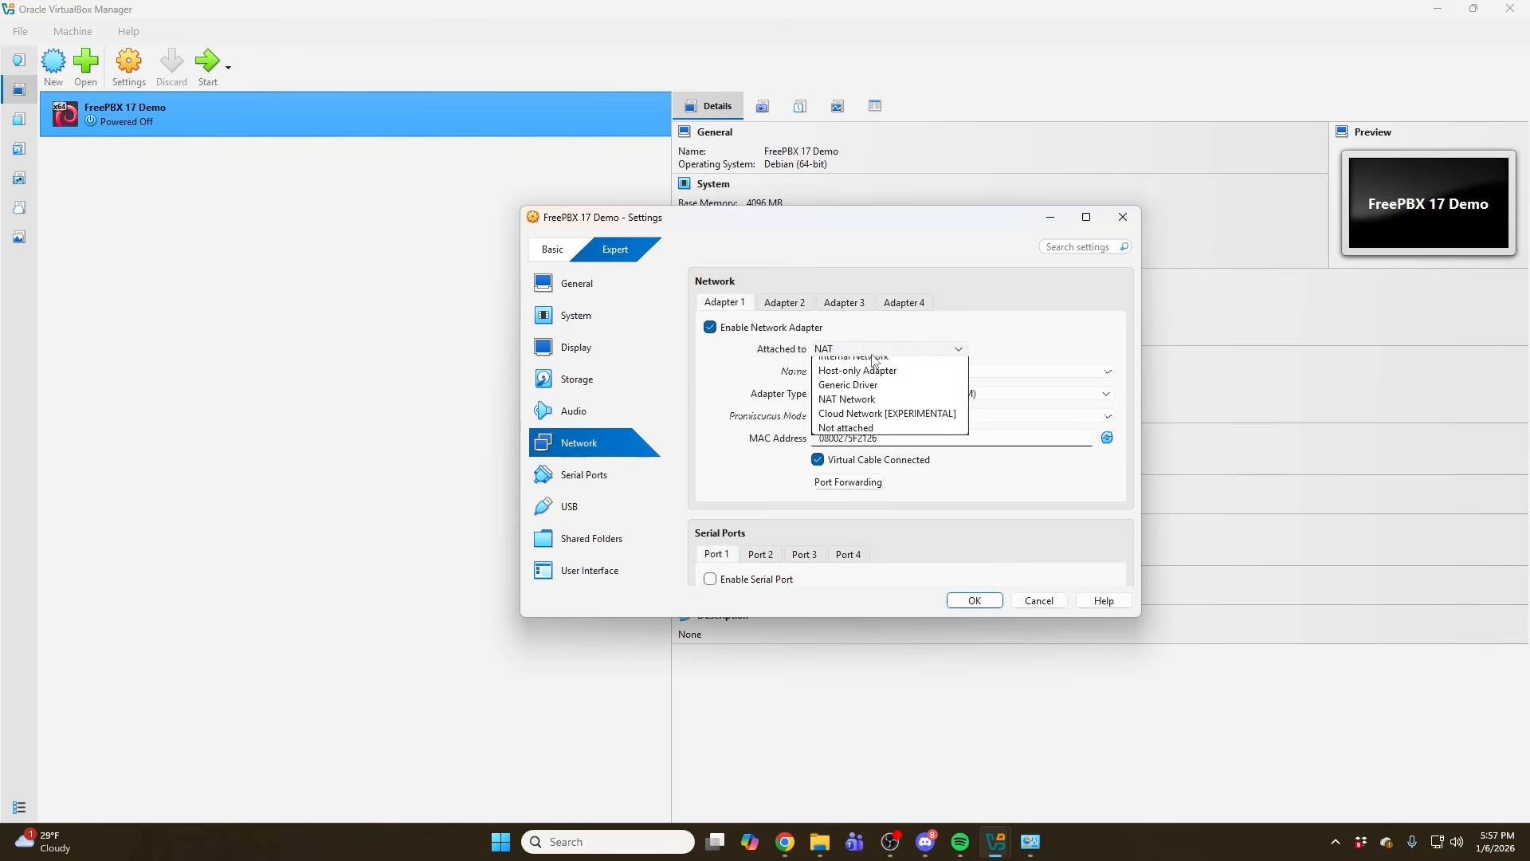
click(848, 378)
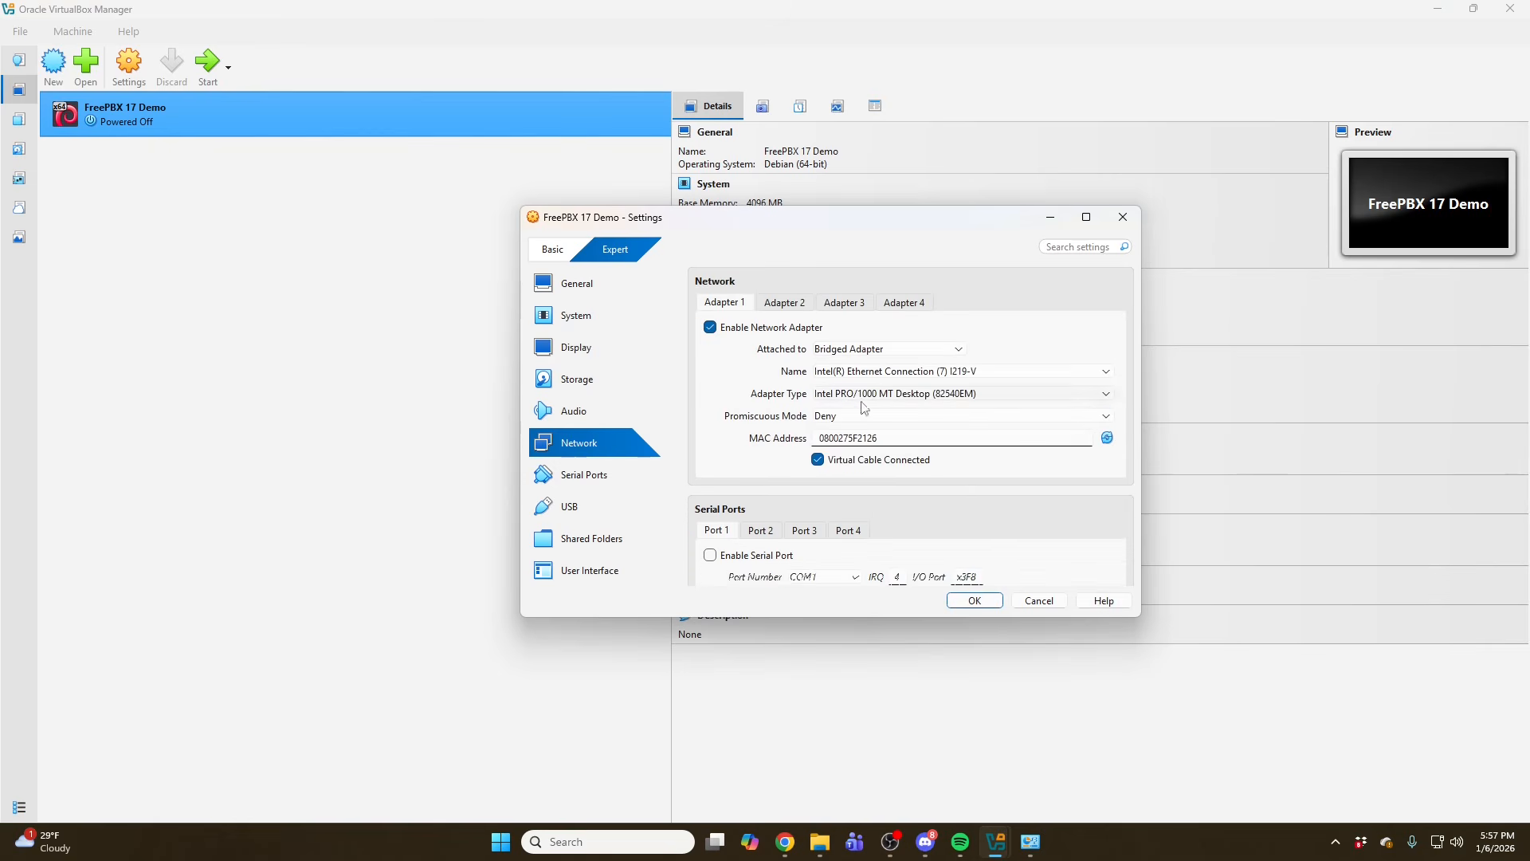
click(974, 601)
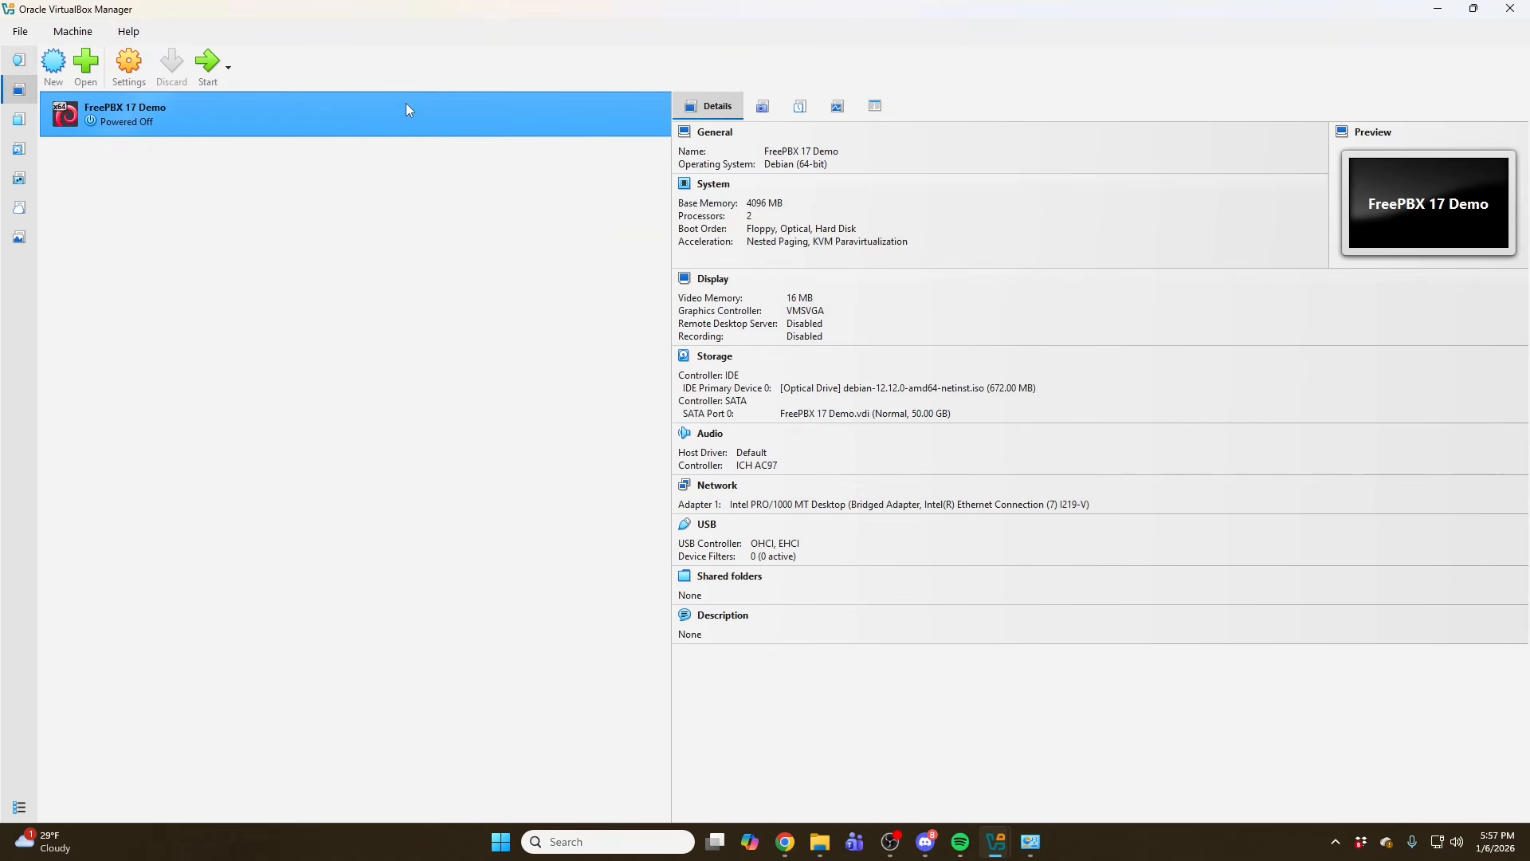
- Start the FreePBX 17 Demo VM, capture the mouse, and launch the Graphical install
click(207, 64)
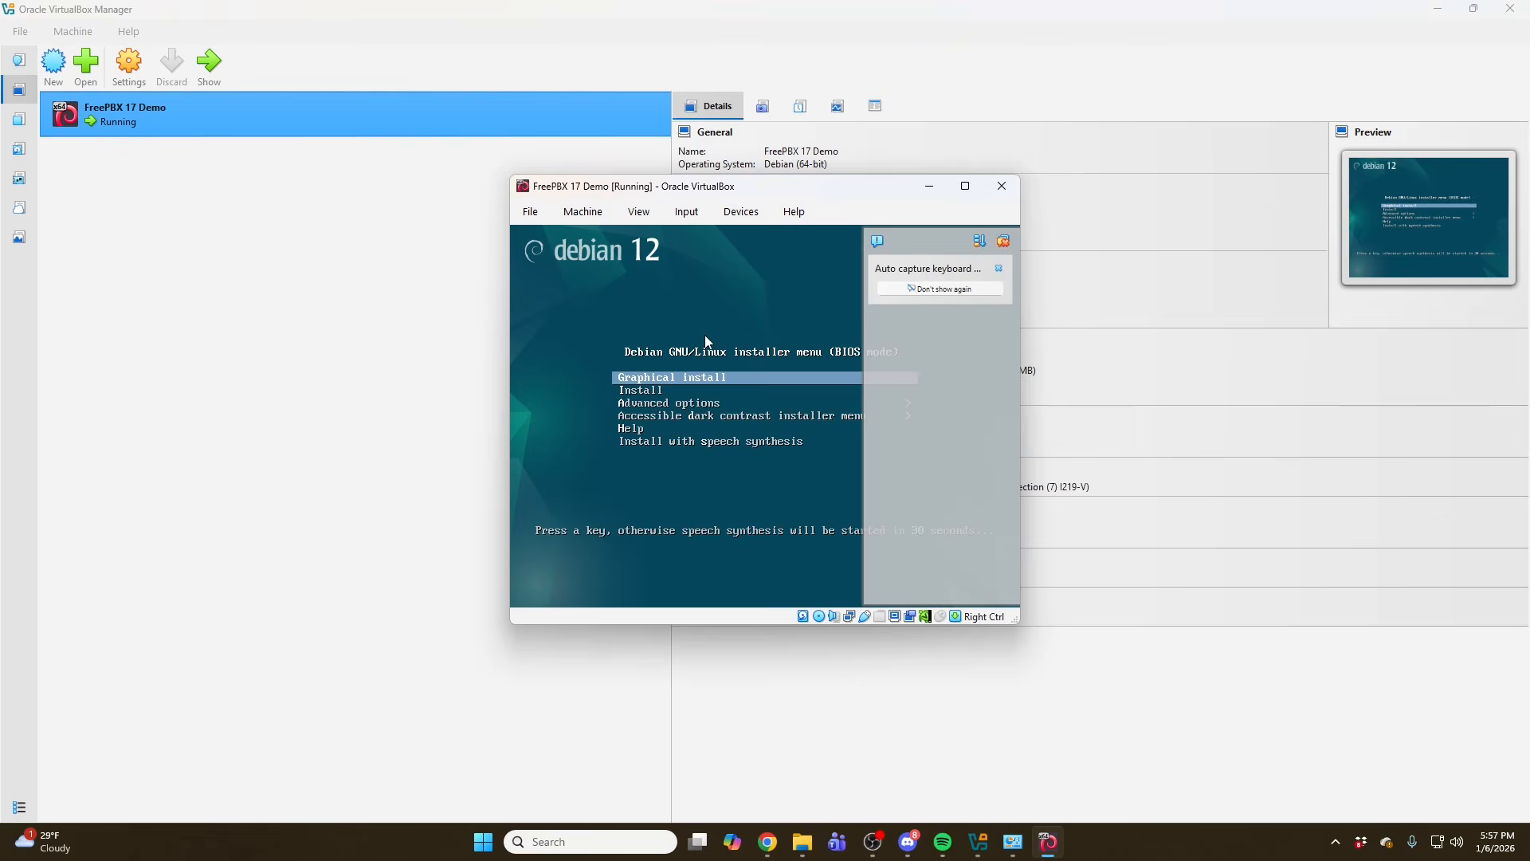
click(706, 341)
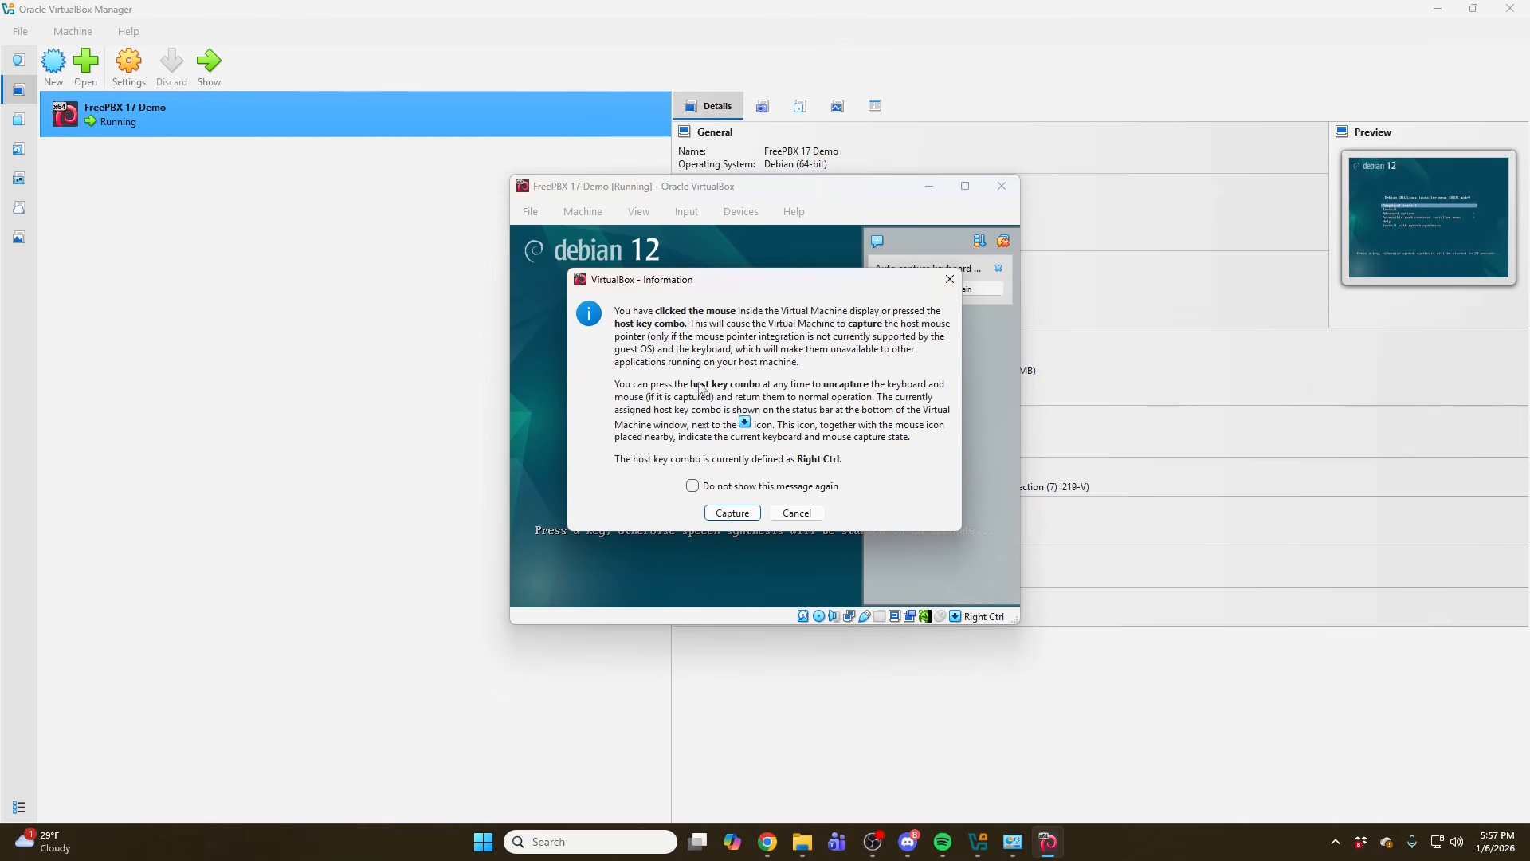
click(744, 519)
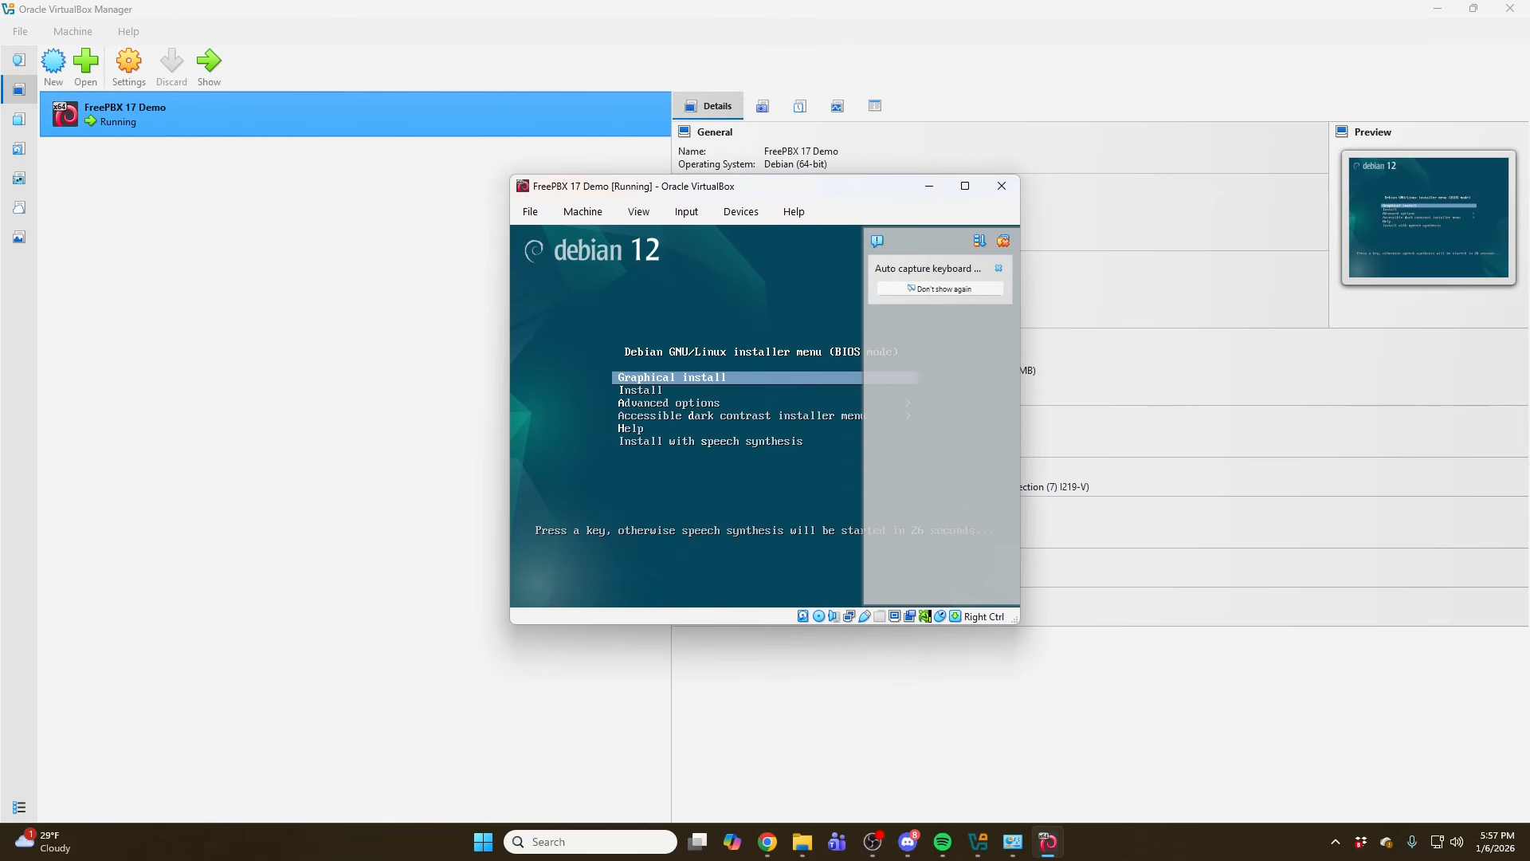
key(Return)
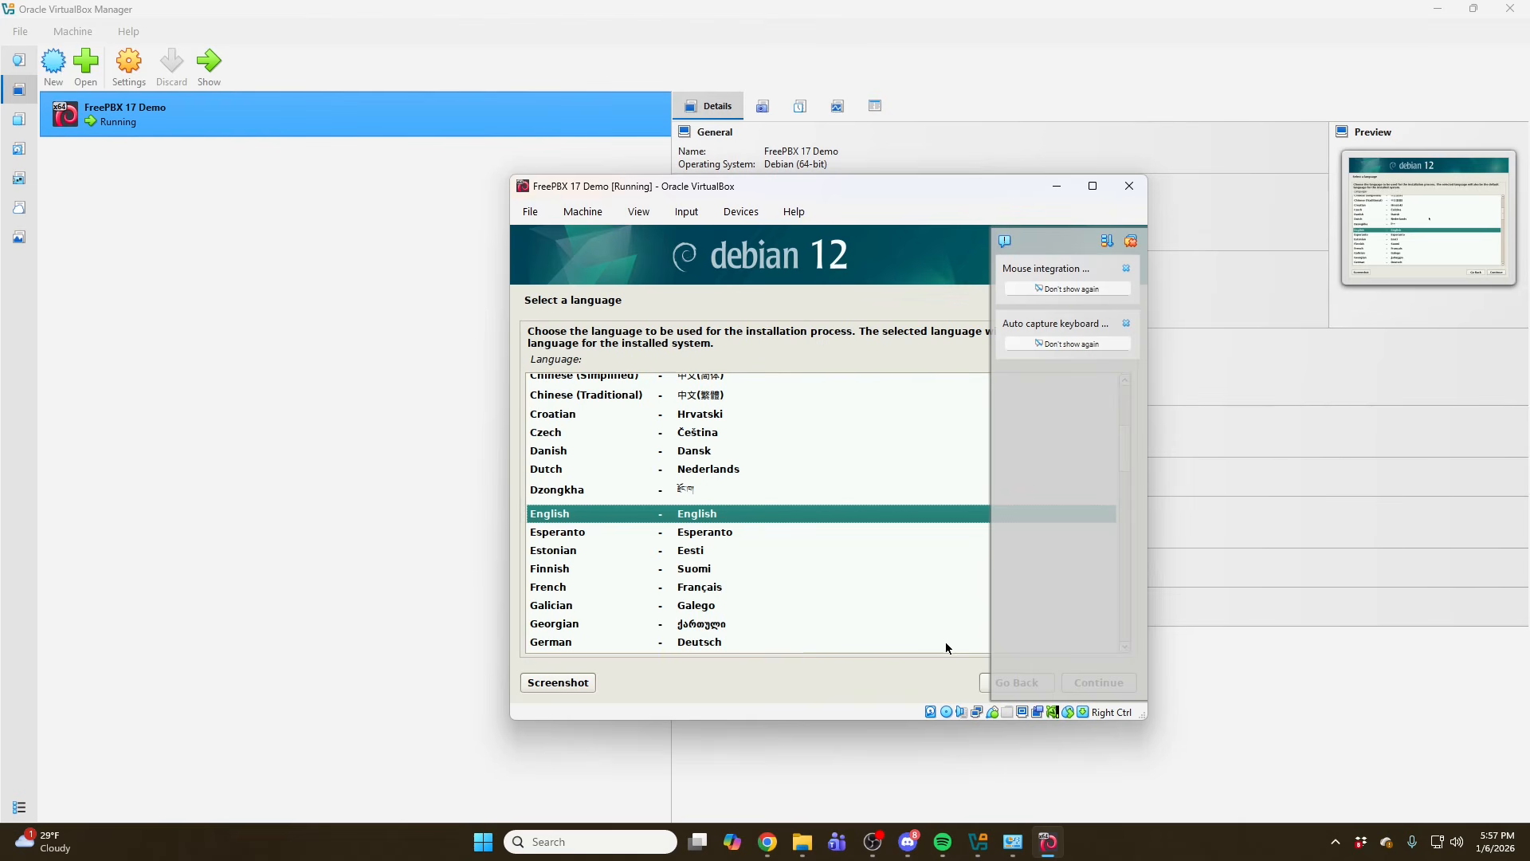
- Accept English language, United States location and American English keymap in the installer
click(1126, 239)
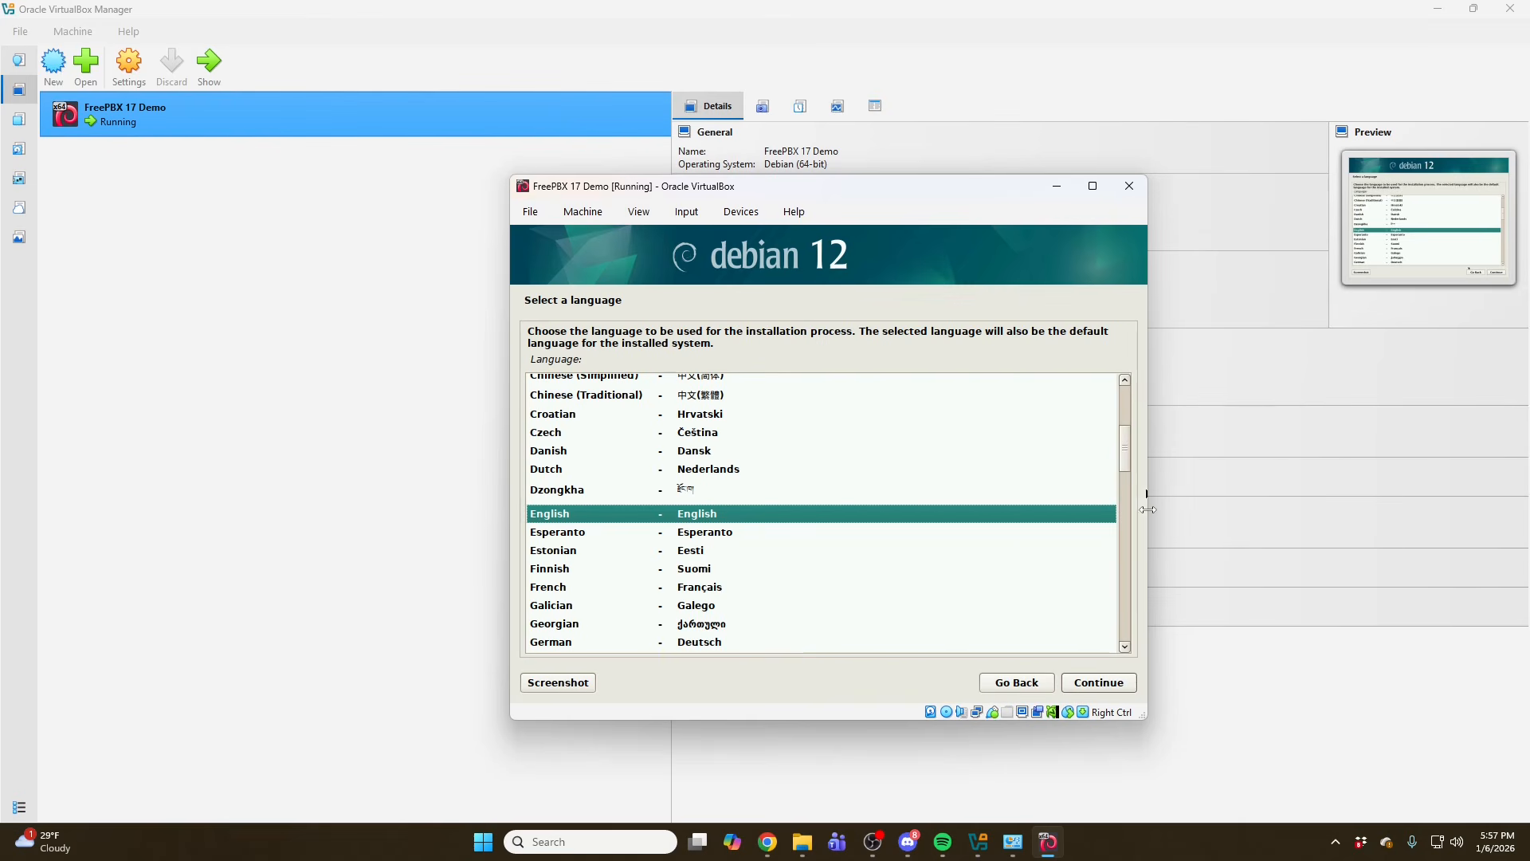
click(1123, 685)
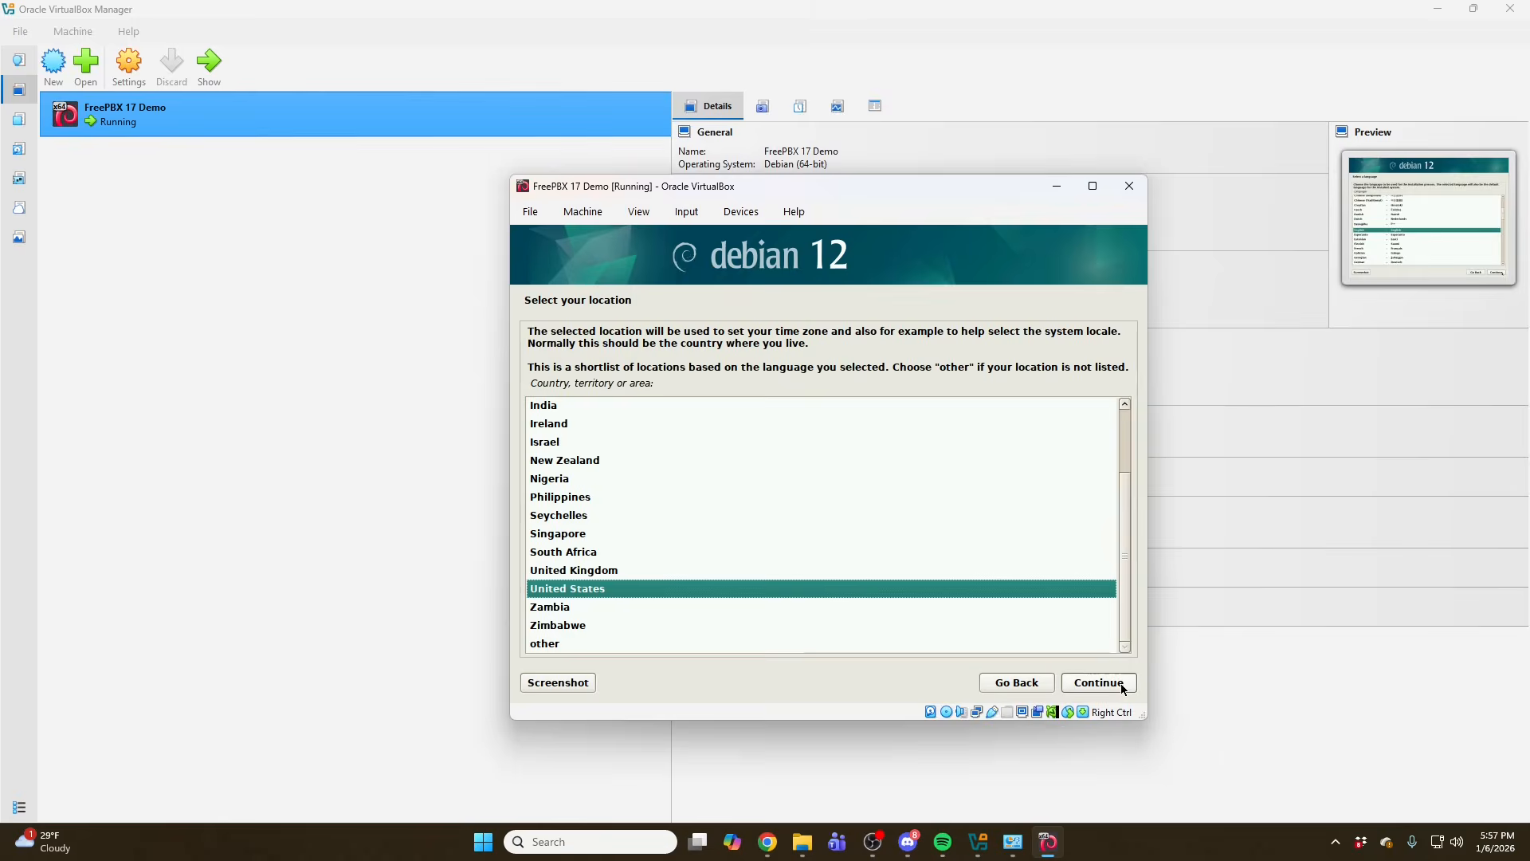
click(1119, 684)
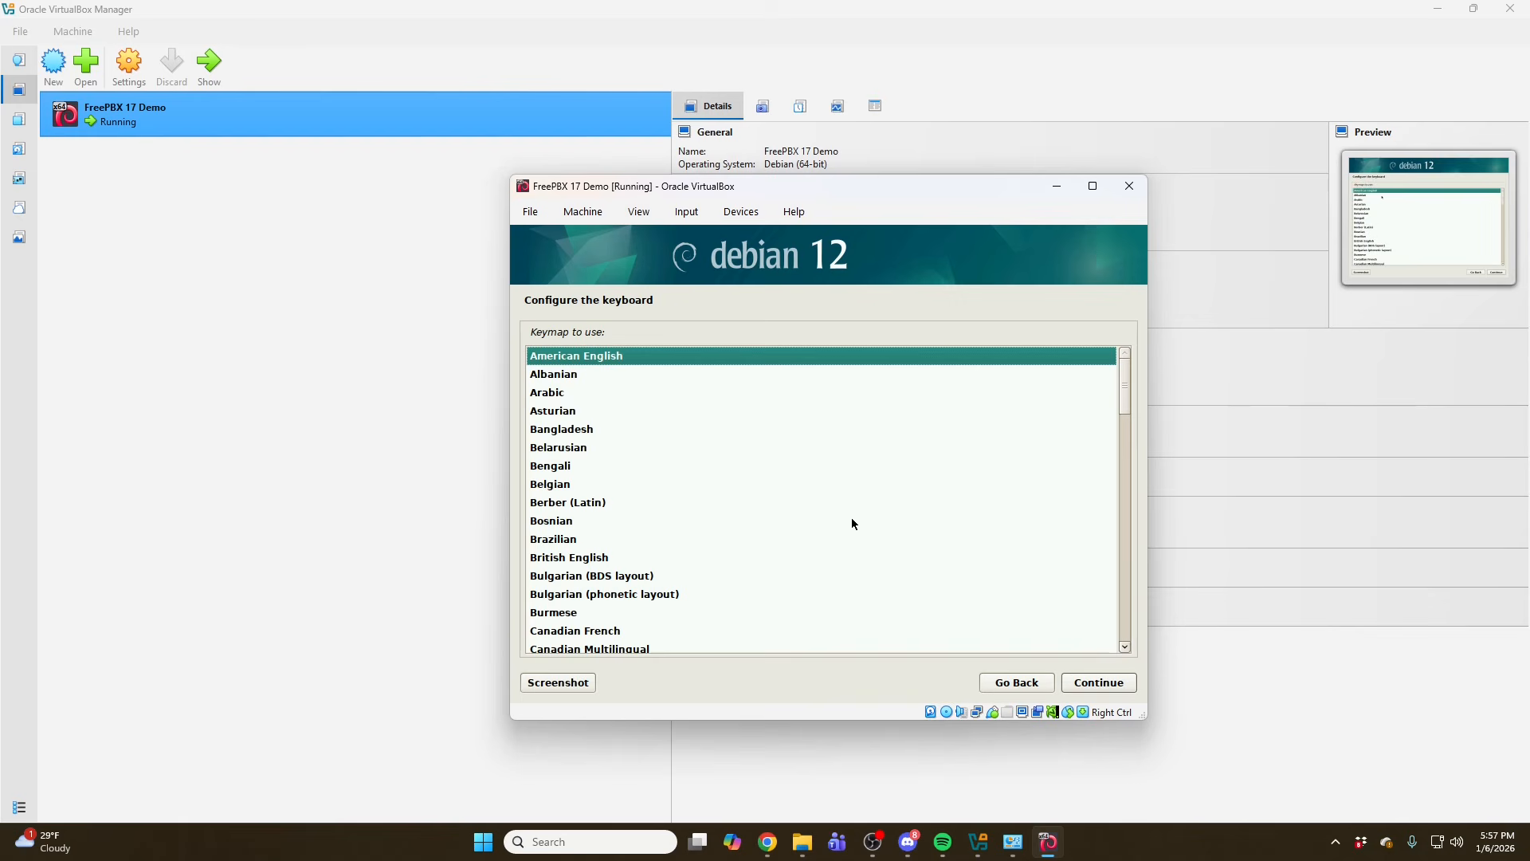
click(1084, 680)
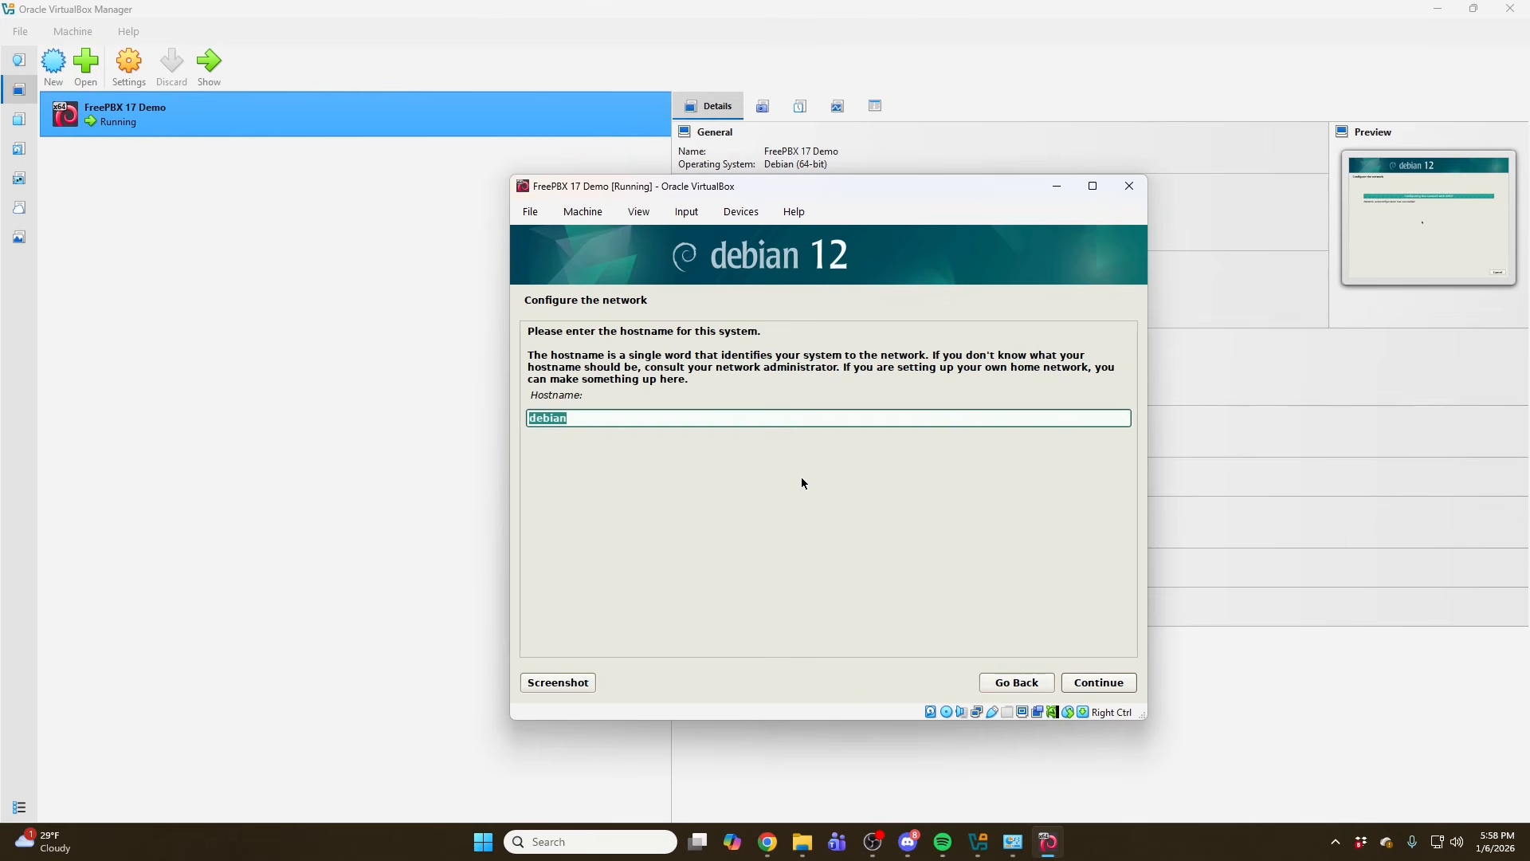
- Set the system hostname to freepbx17demo and continue
click(702, 418)
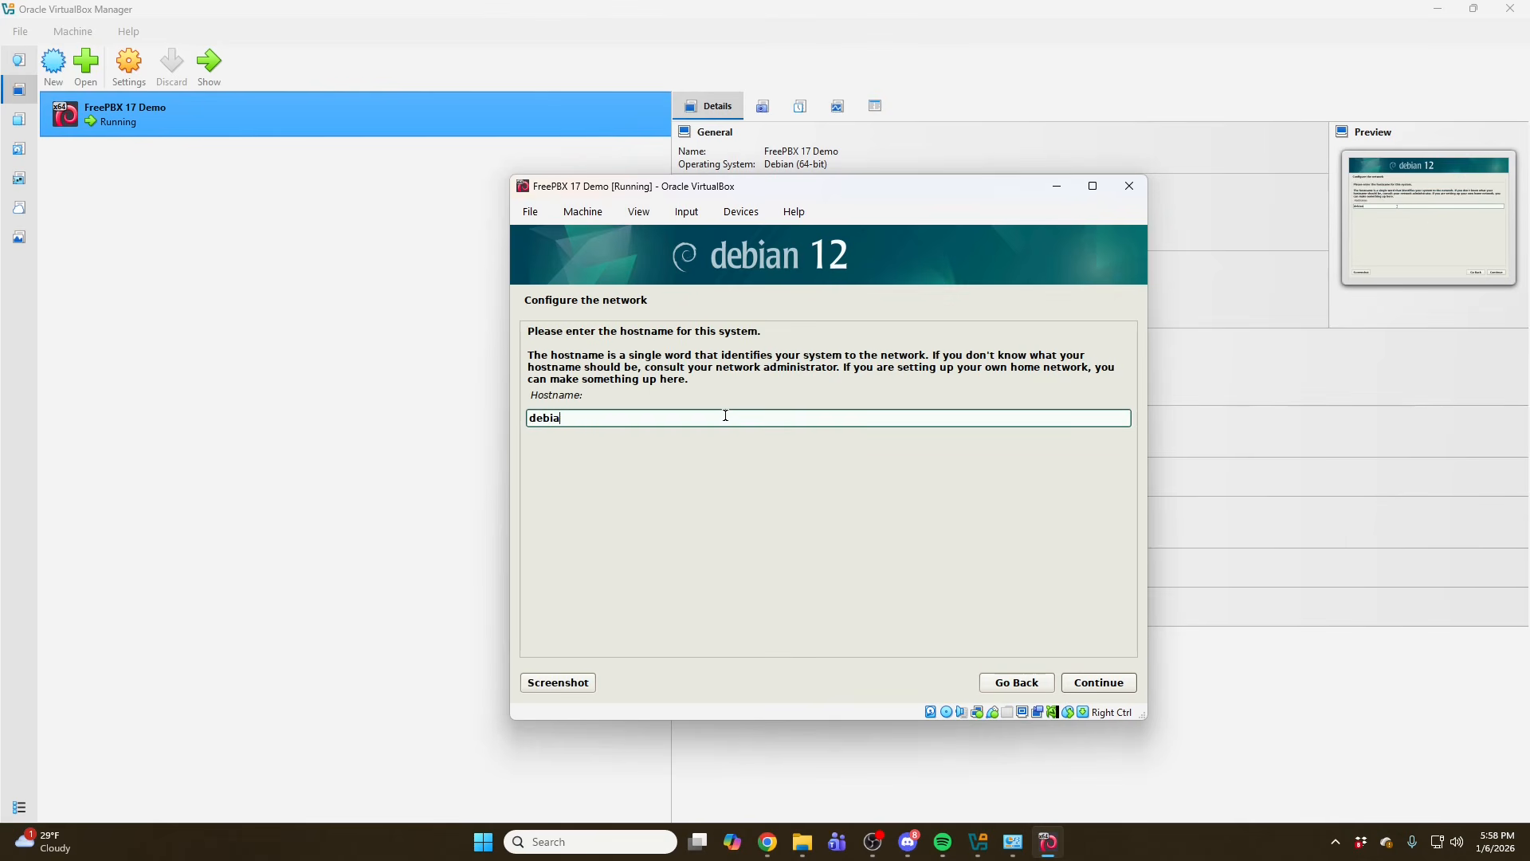
key(BackSpace)
key(BackSpace)
key(BackSpace)
key(BackSpace)
key(BackSpace)
text(freepbx17demo)
click(1098, 682)
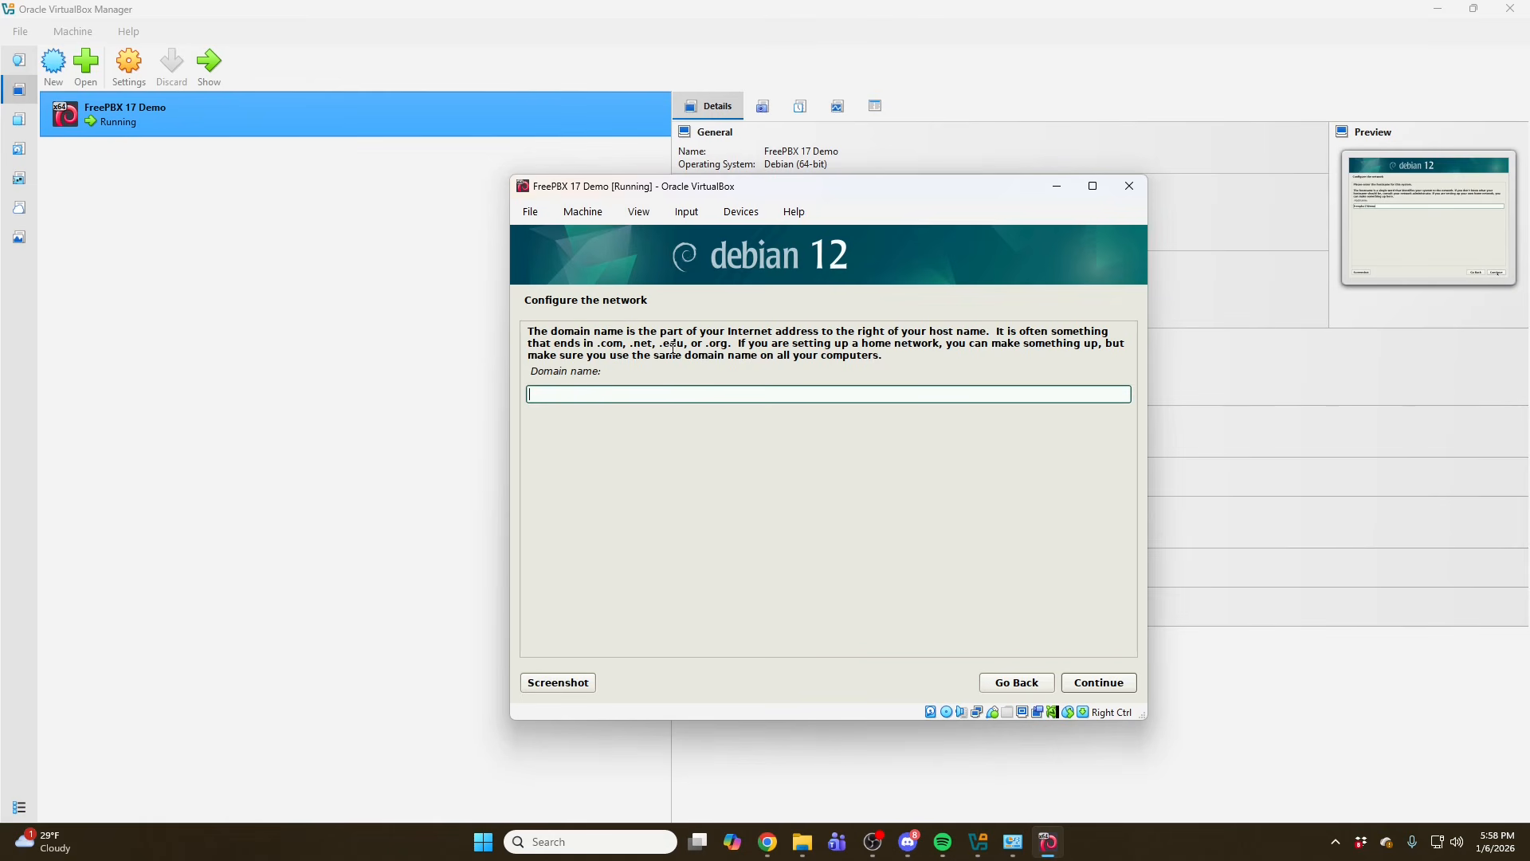
- Set the domain name to freepbx17demo.local and continue
text(f)
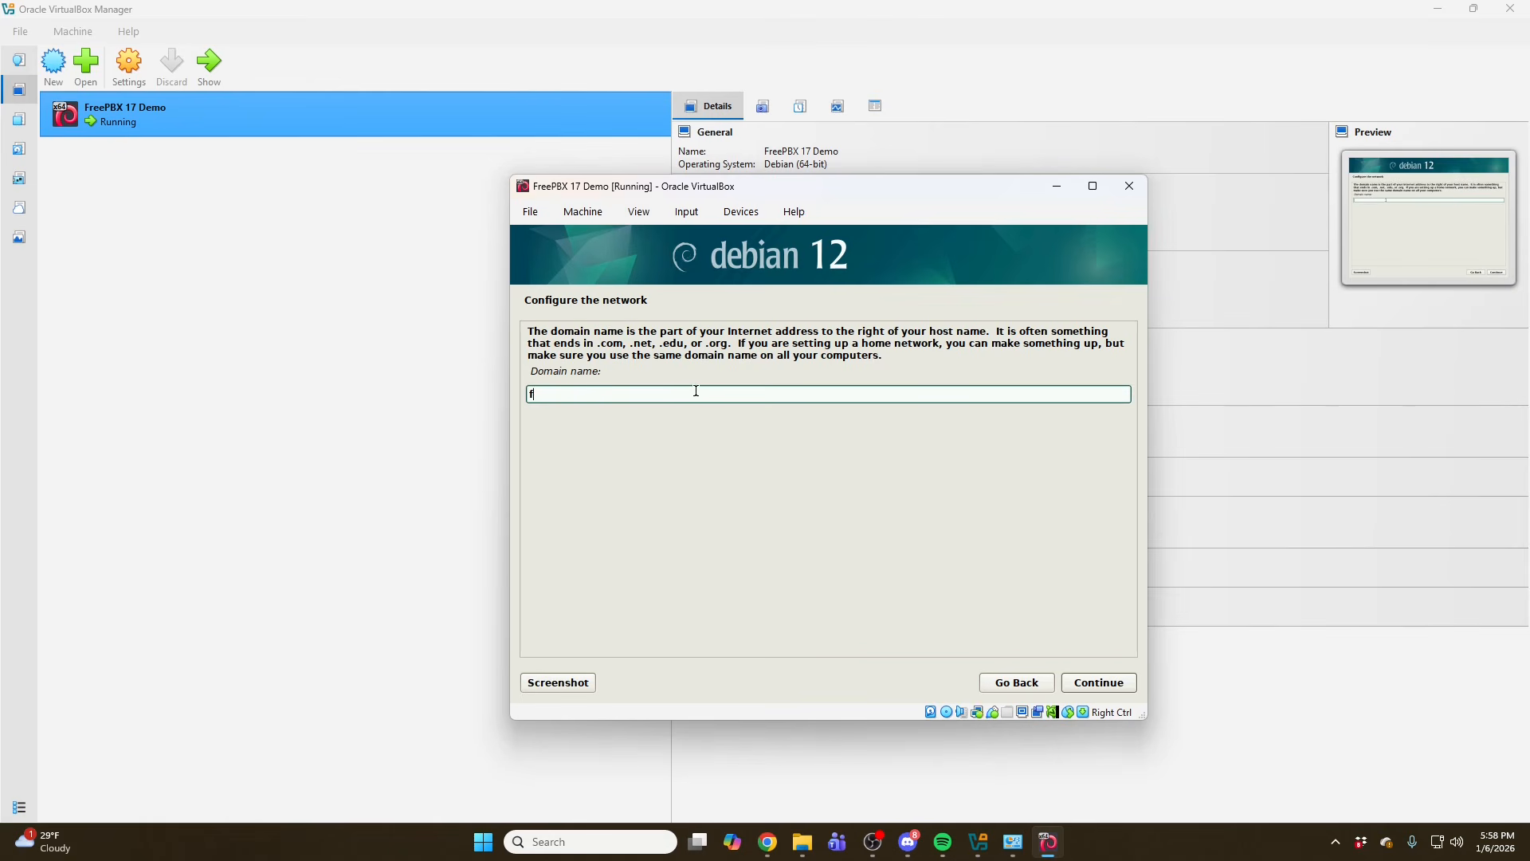
text(reepbxdemo)
key(BackSpace)
key(BackSpace)
key(BackSpace)
key(BackSpace)
text(17demo.local)
click(1105, 687)
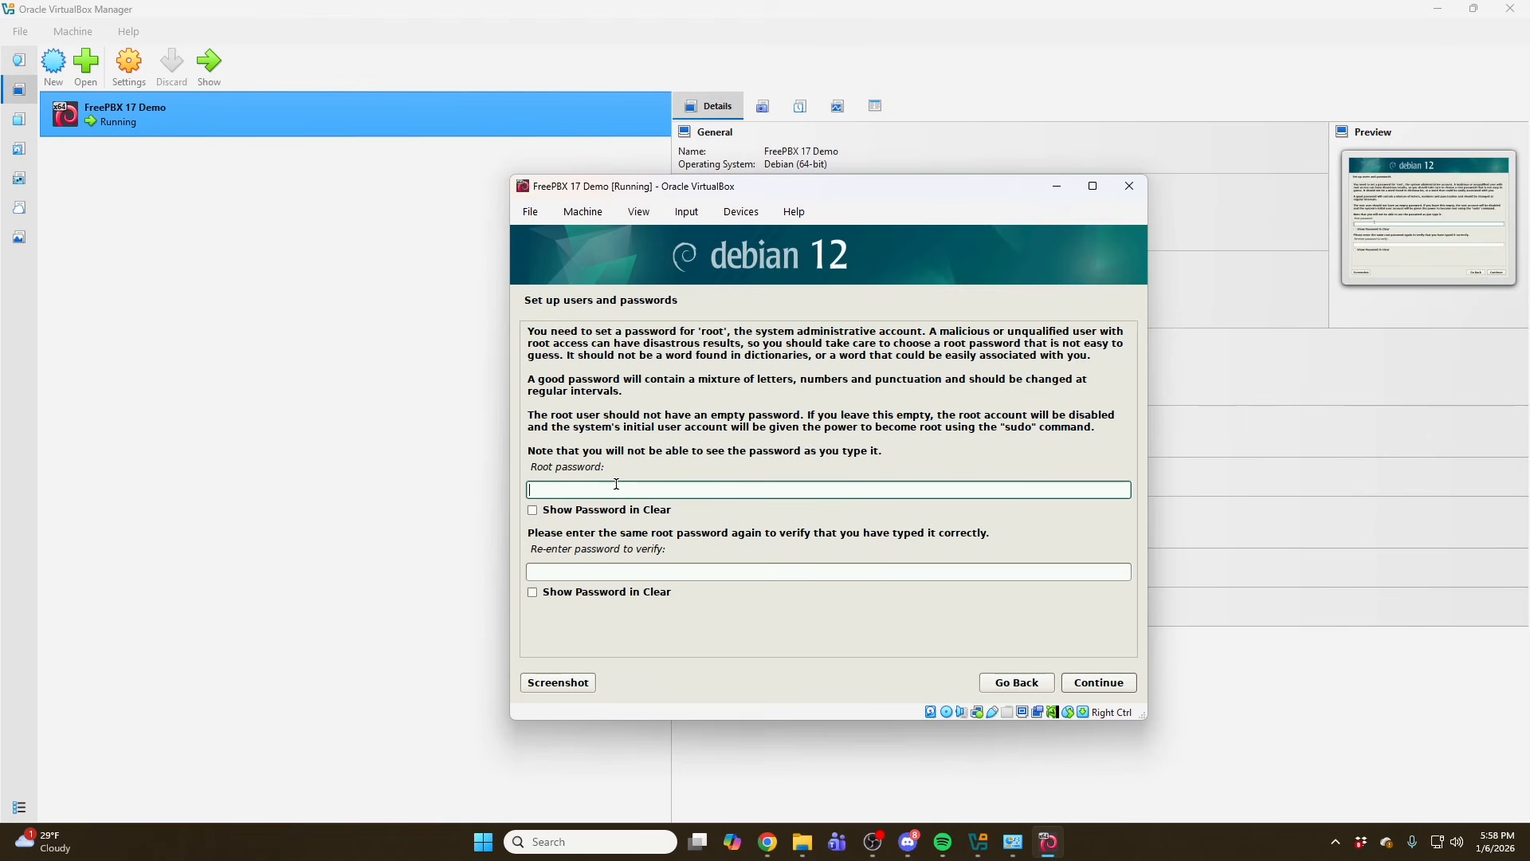
- Enter and confirm the root password, then continue
text(******************)
key(Tab)
key(Tab)
text(*****)
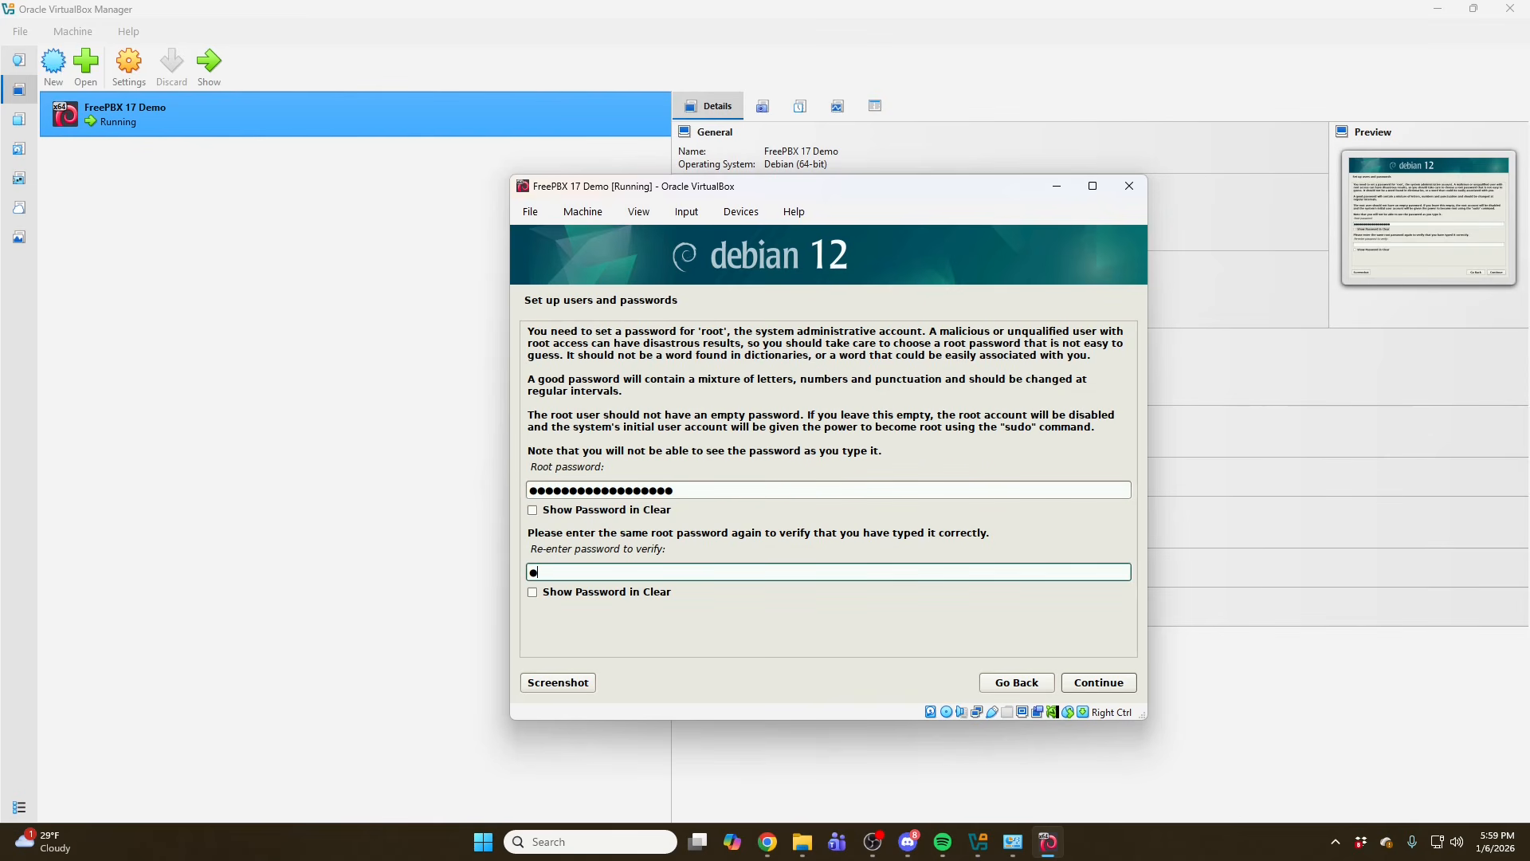
text(***********)
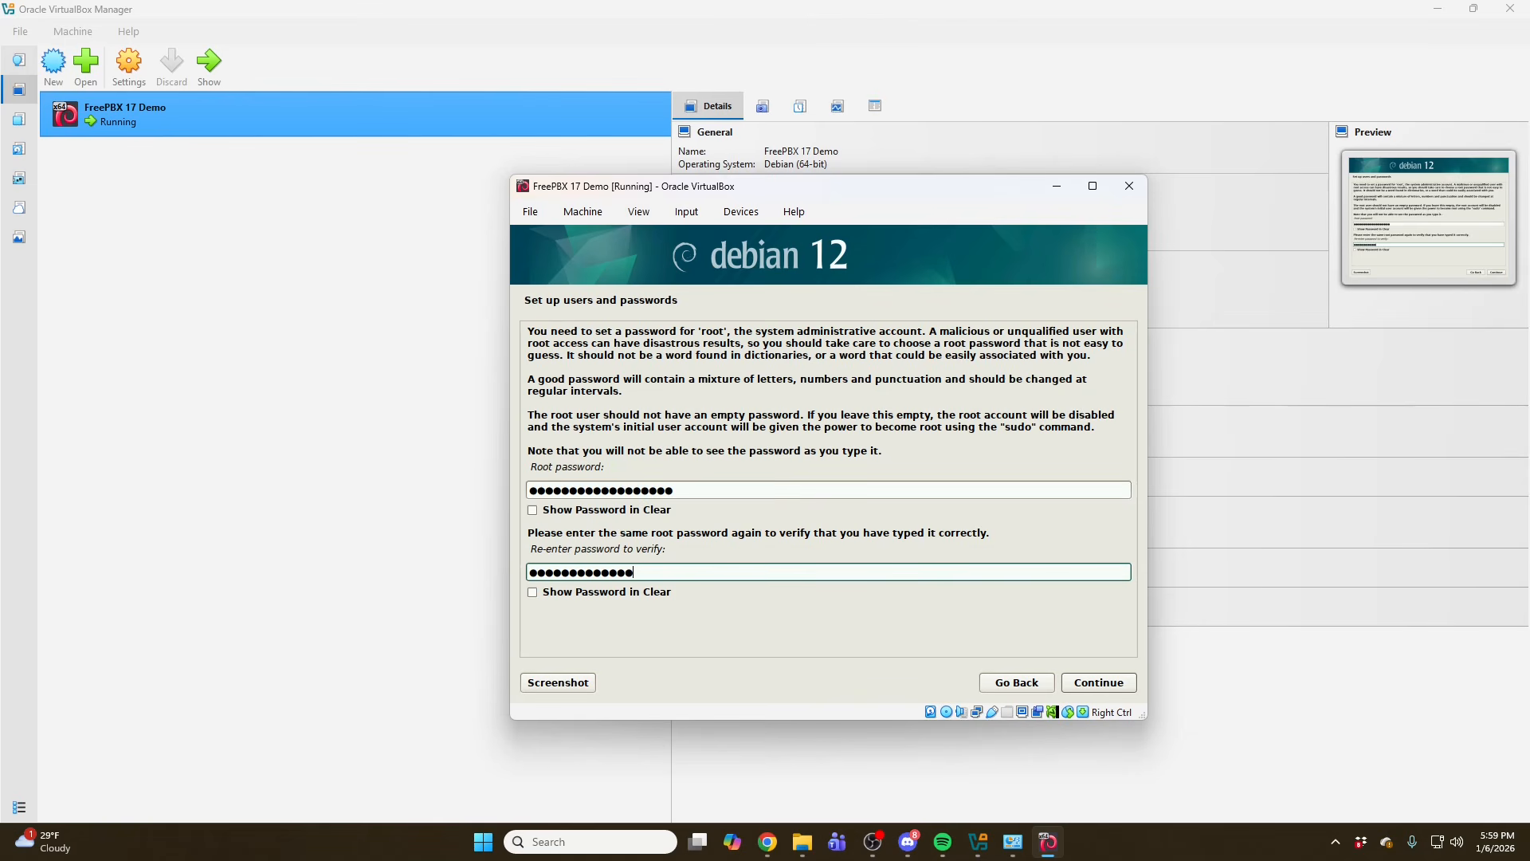
text(**)
click(1087, 684)
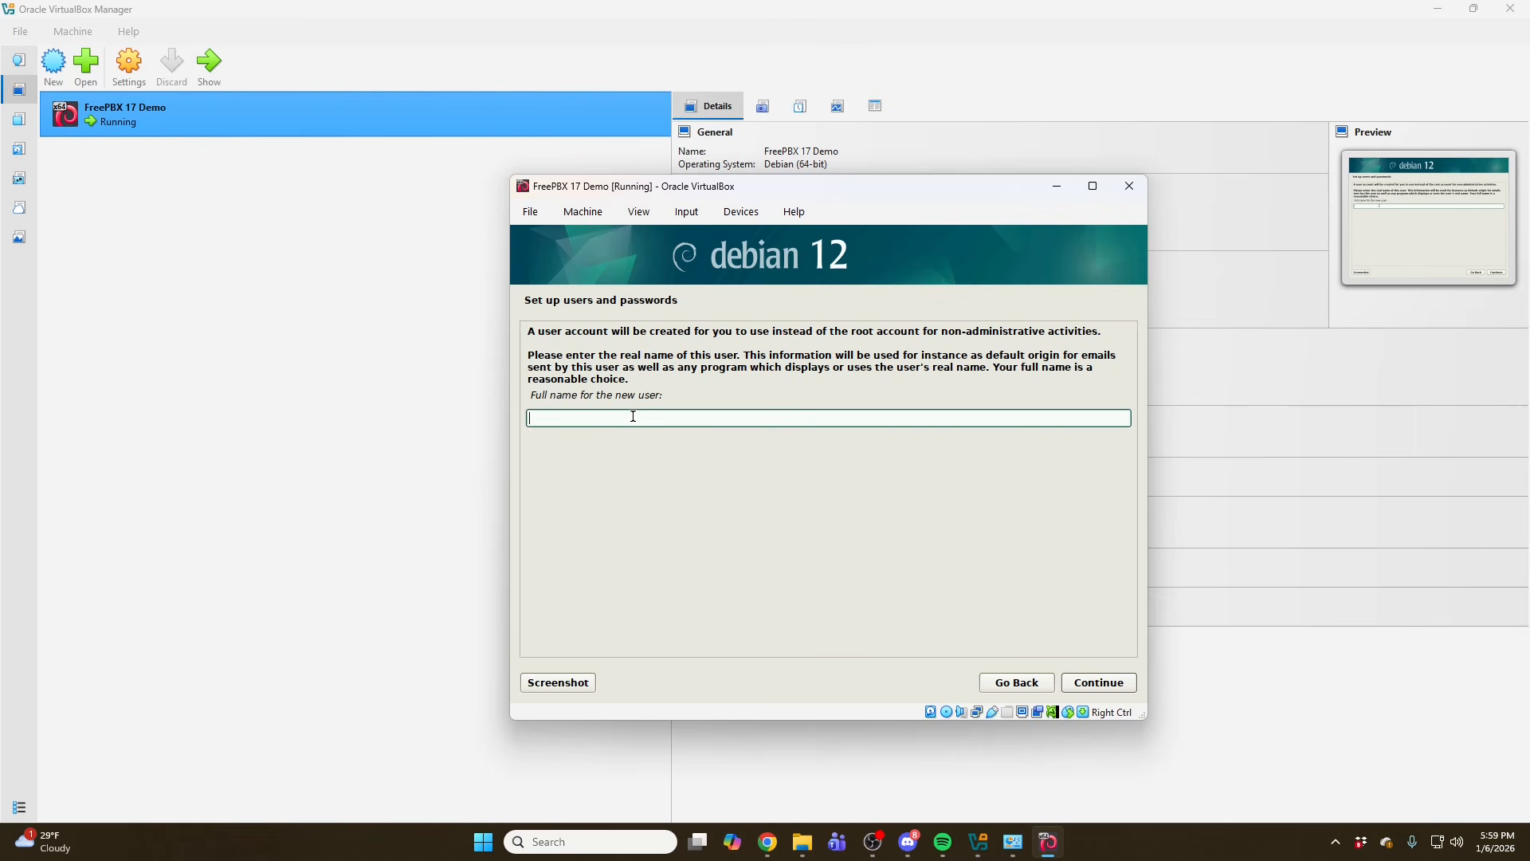
- Set the new user's full name to pbx17 and accept pbx17 as the username
text(pbx17)
click(1099, 682)
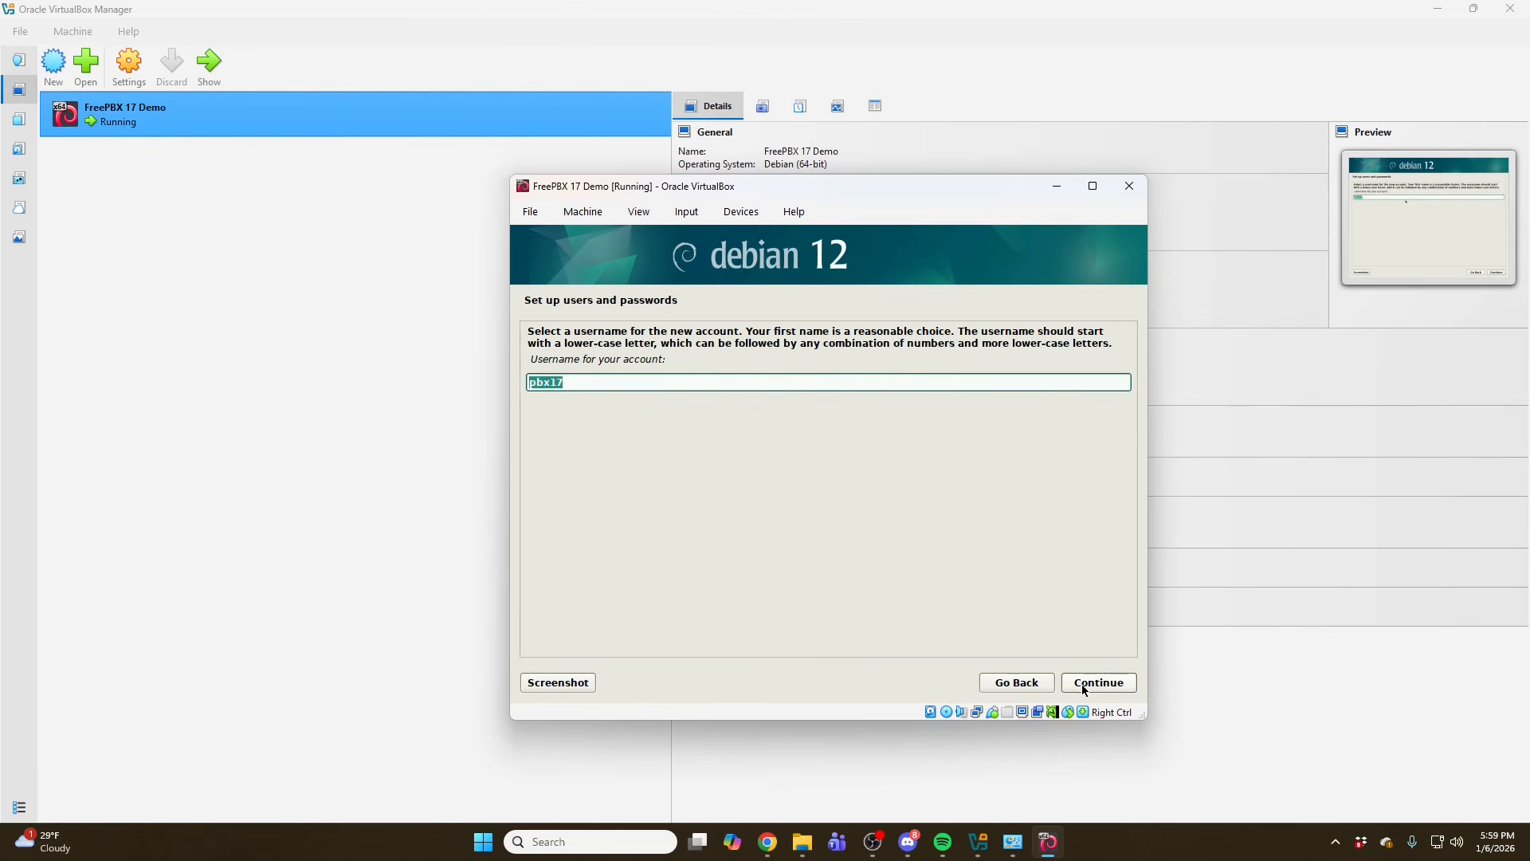
click(1085, 691)
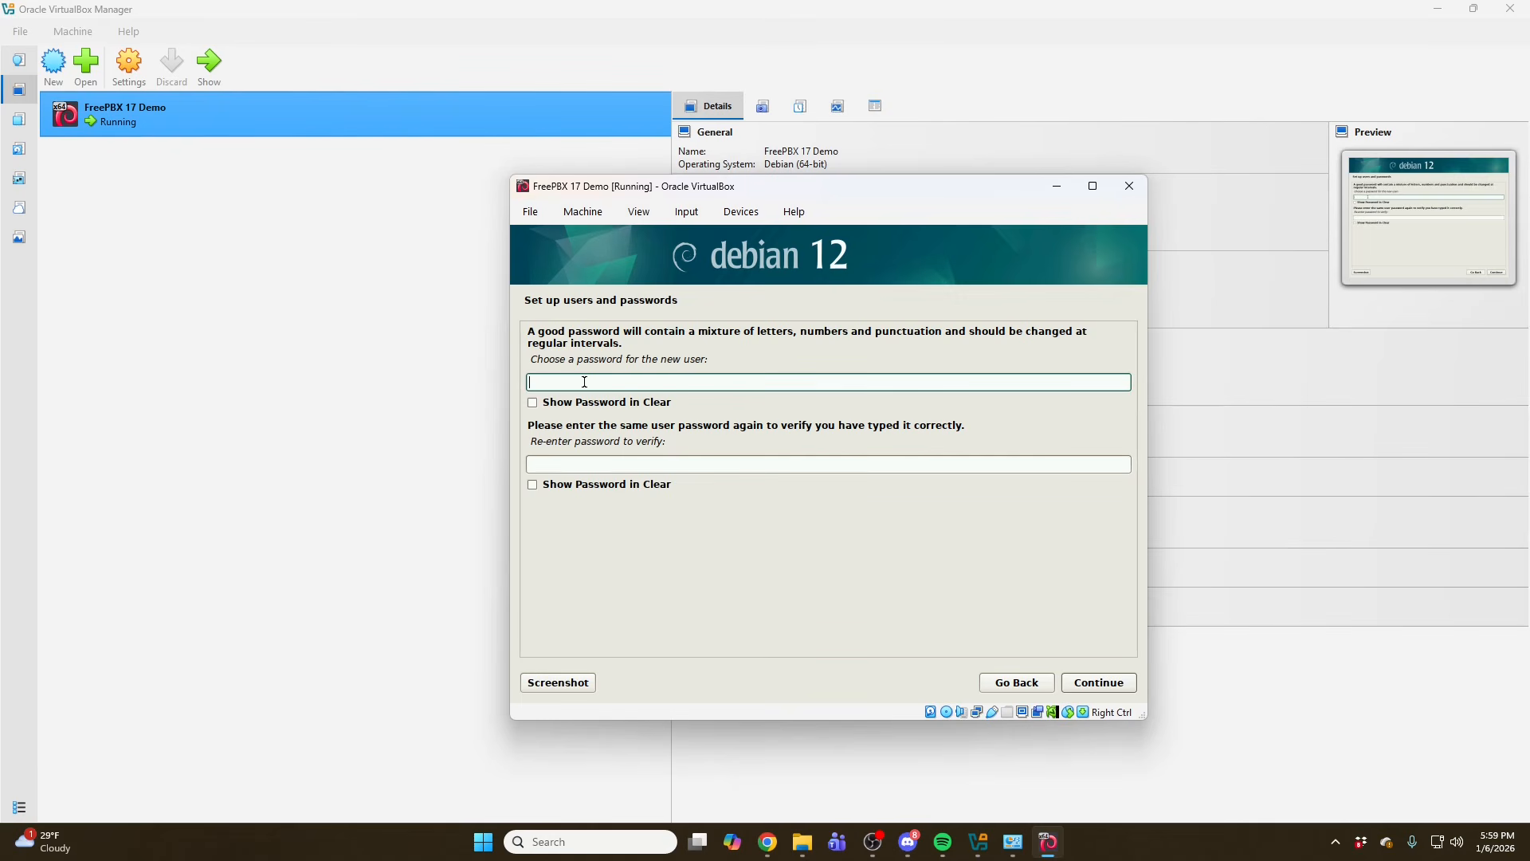
- Enter and confirm the new user's password, then continue
text(●●)
key(BackSpace)
key(BackSpace)
text(●●●●●●●●●●●●●●●●●●)
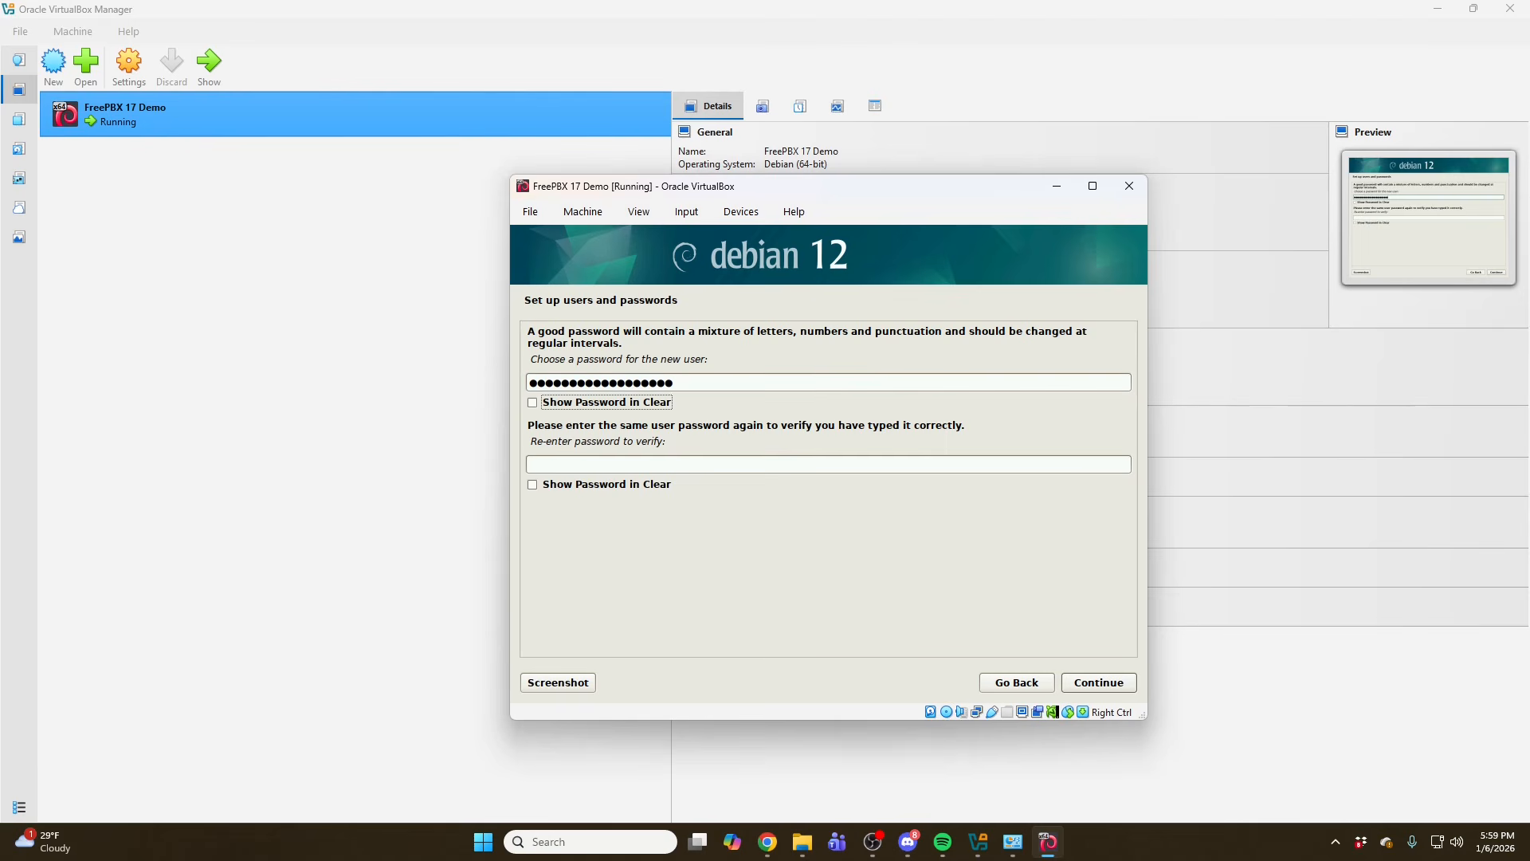
key(Tab)
text(●●●●●●●●●●)
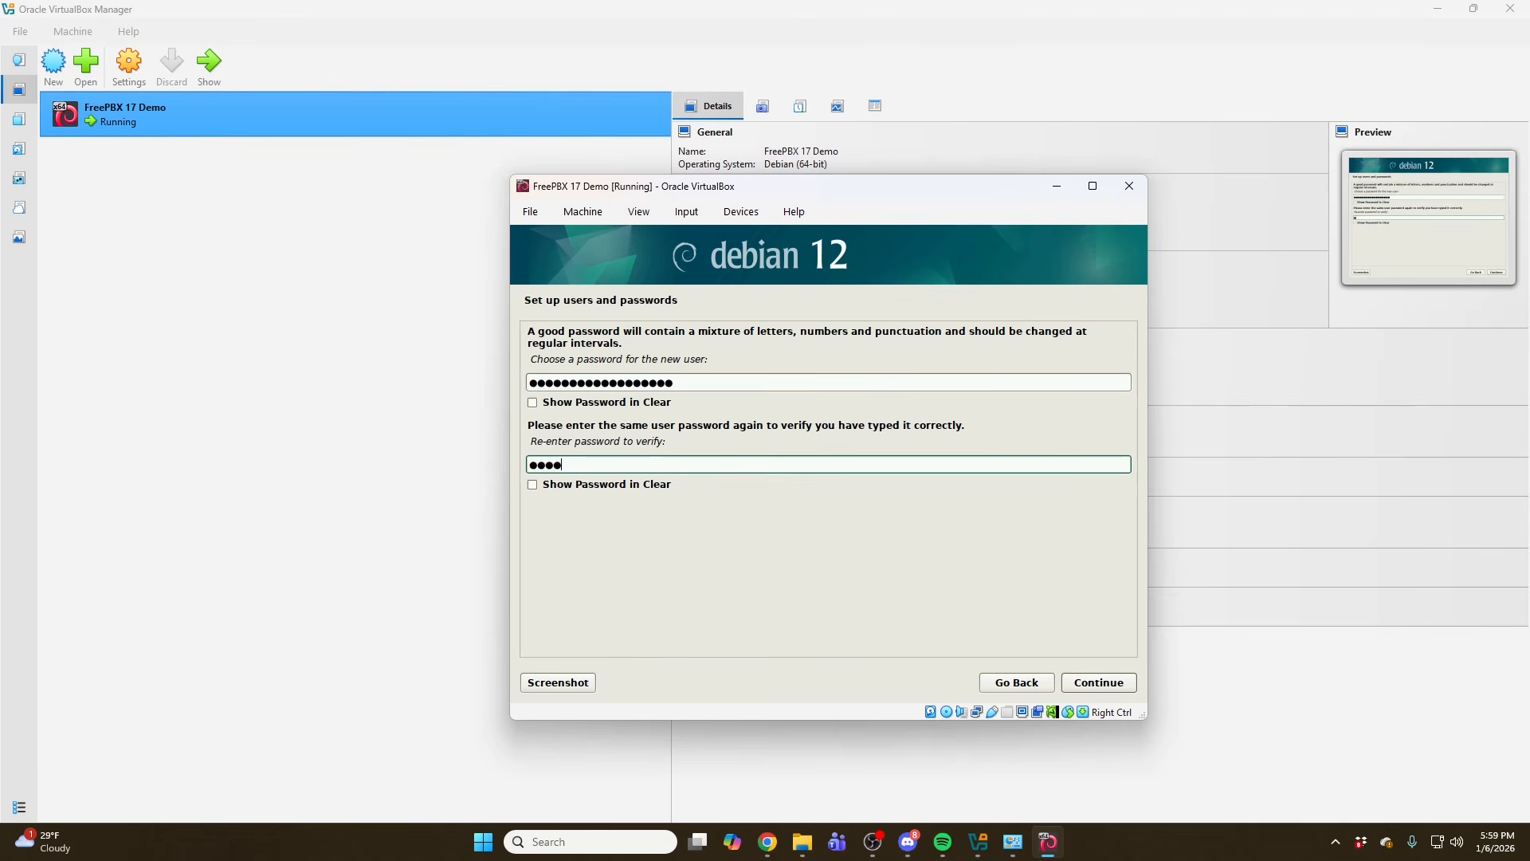
text(●●●●●●●●)
click(1069, 682)
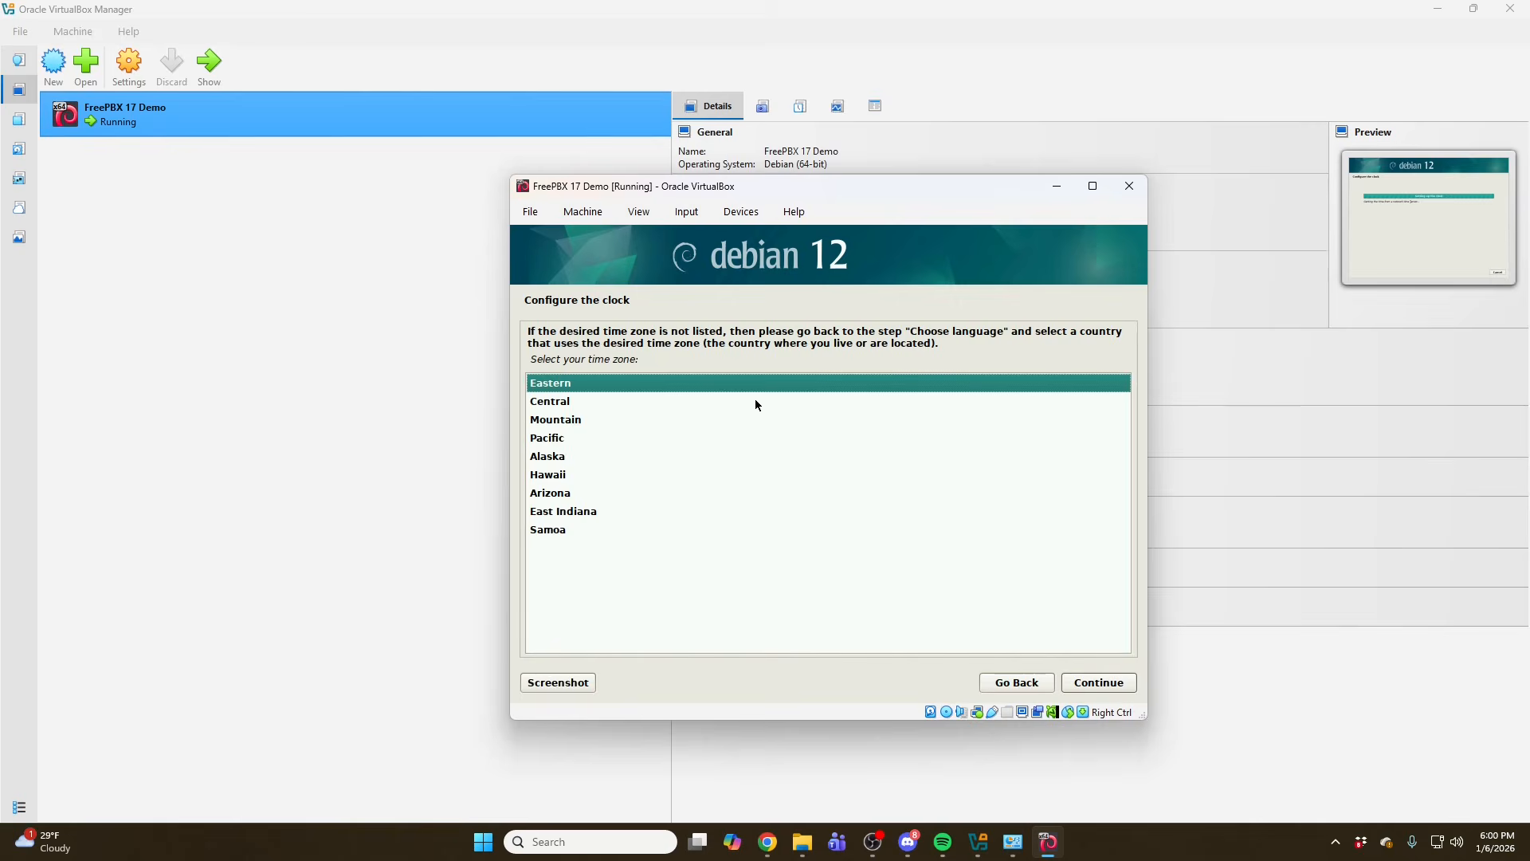
- Choose the Central time zone and continue
click(553, 401)
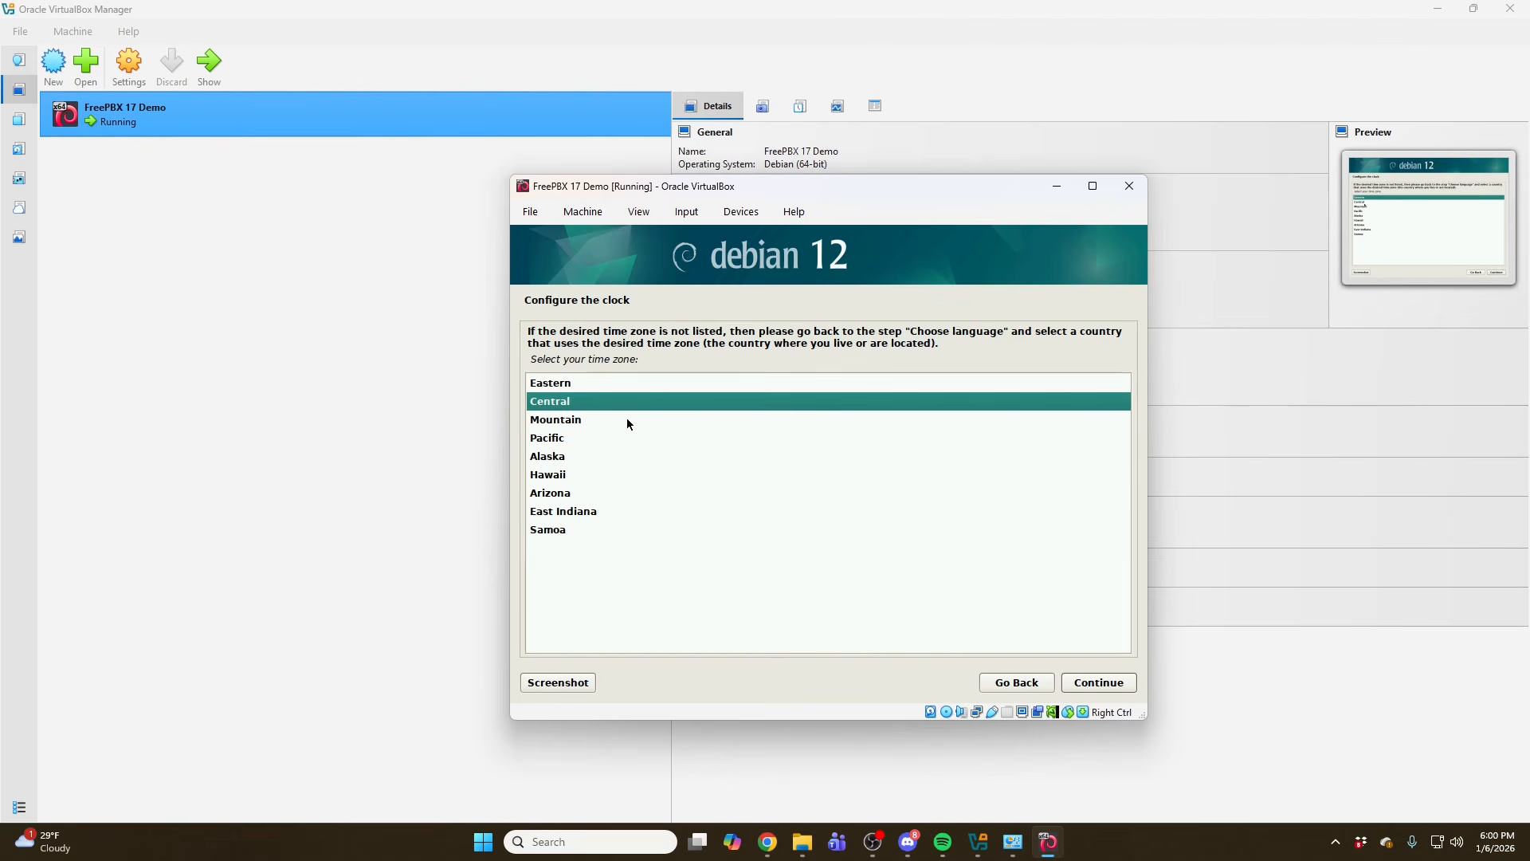
click(1123, 682)
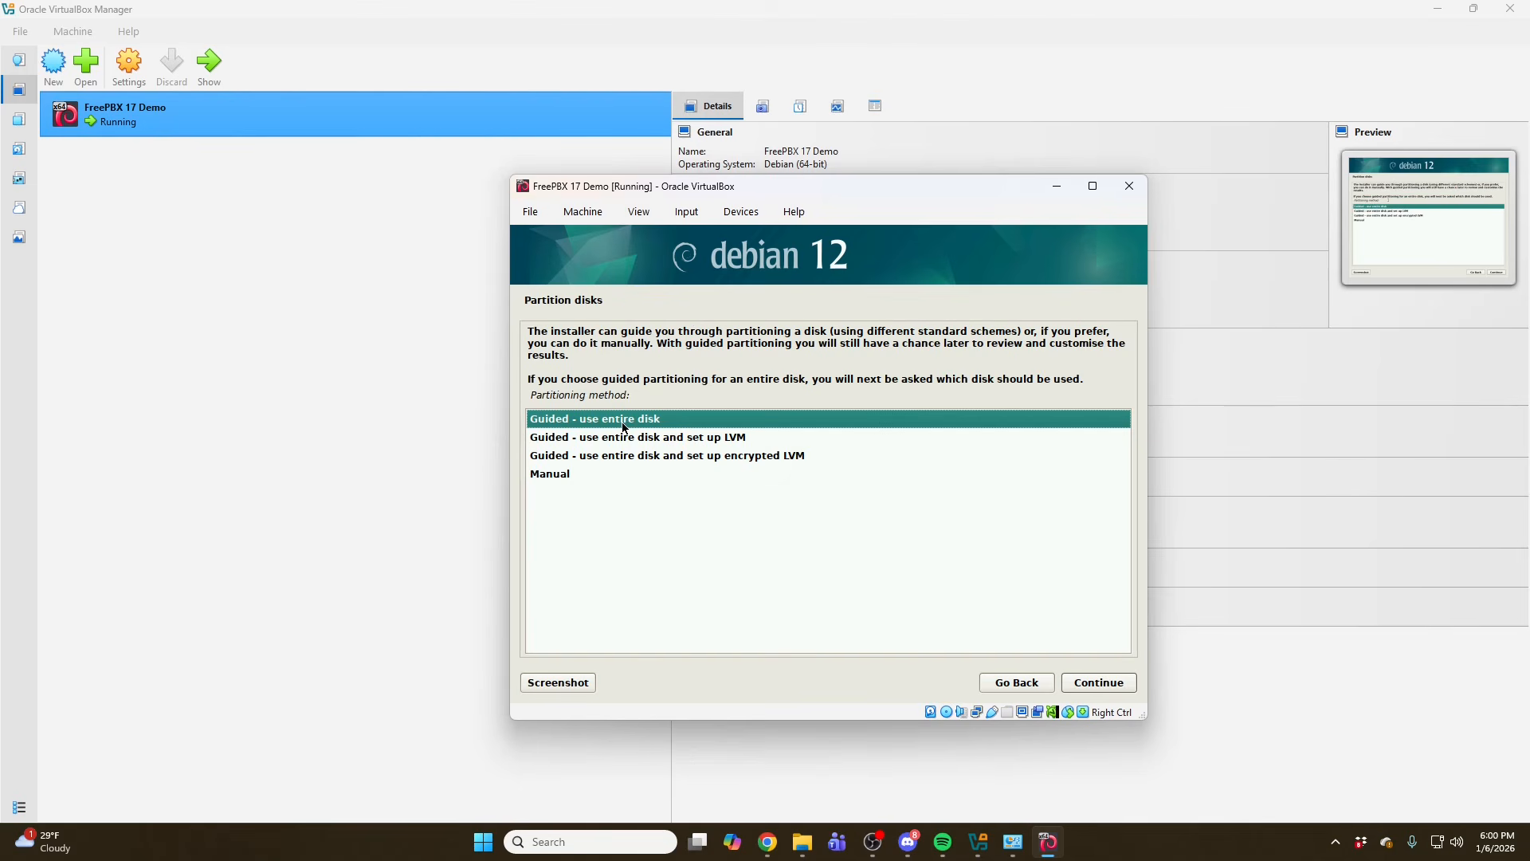
- Partition the whole disk with guided partitioning, all files in one partition, and write the changes to disk
click(1107, 684)
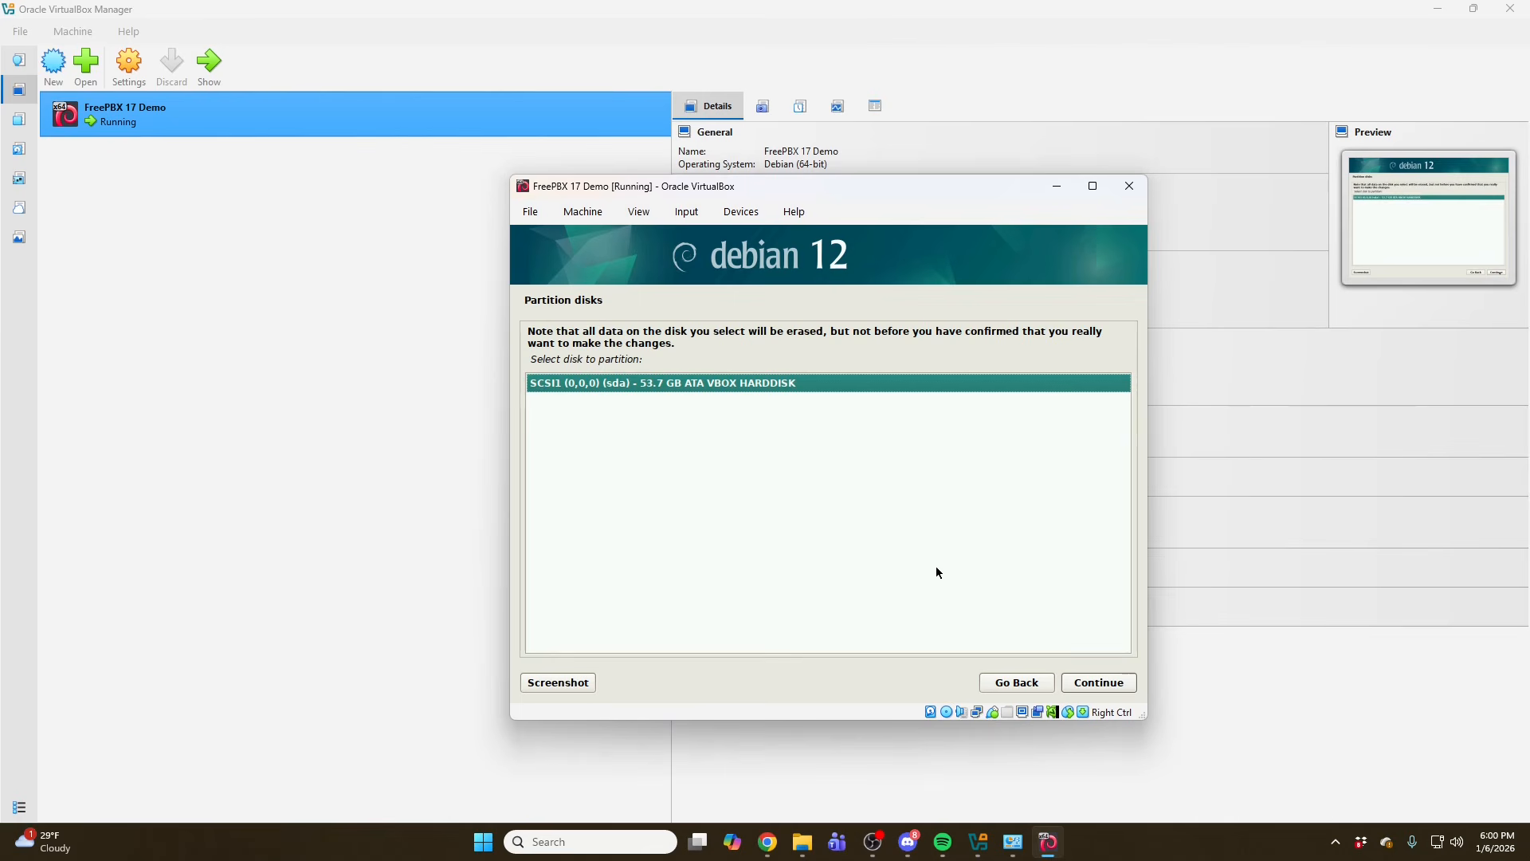
click(1101, 683)
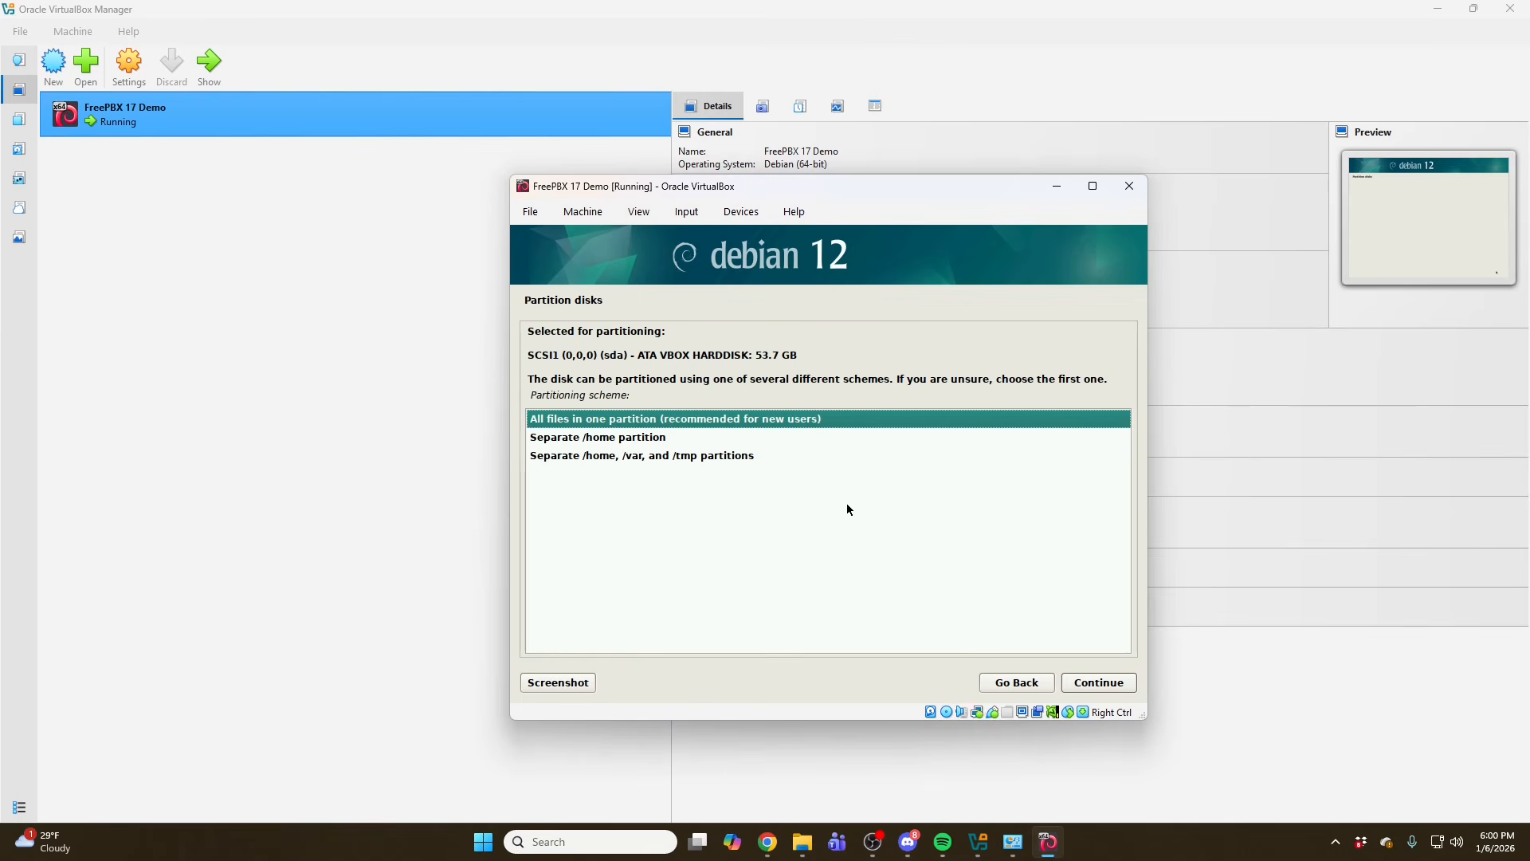
click(1106, 685)
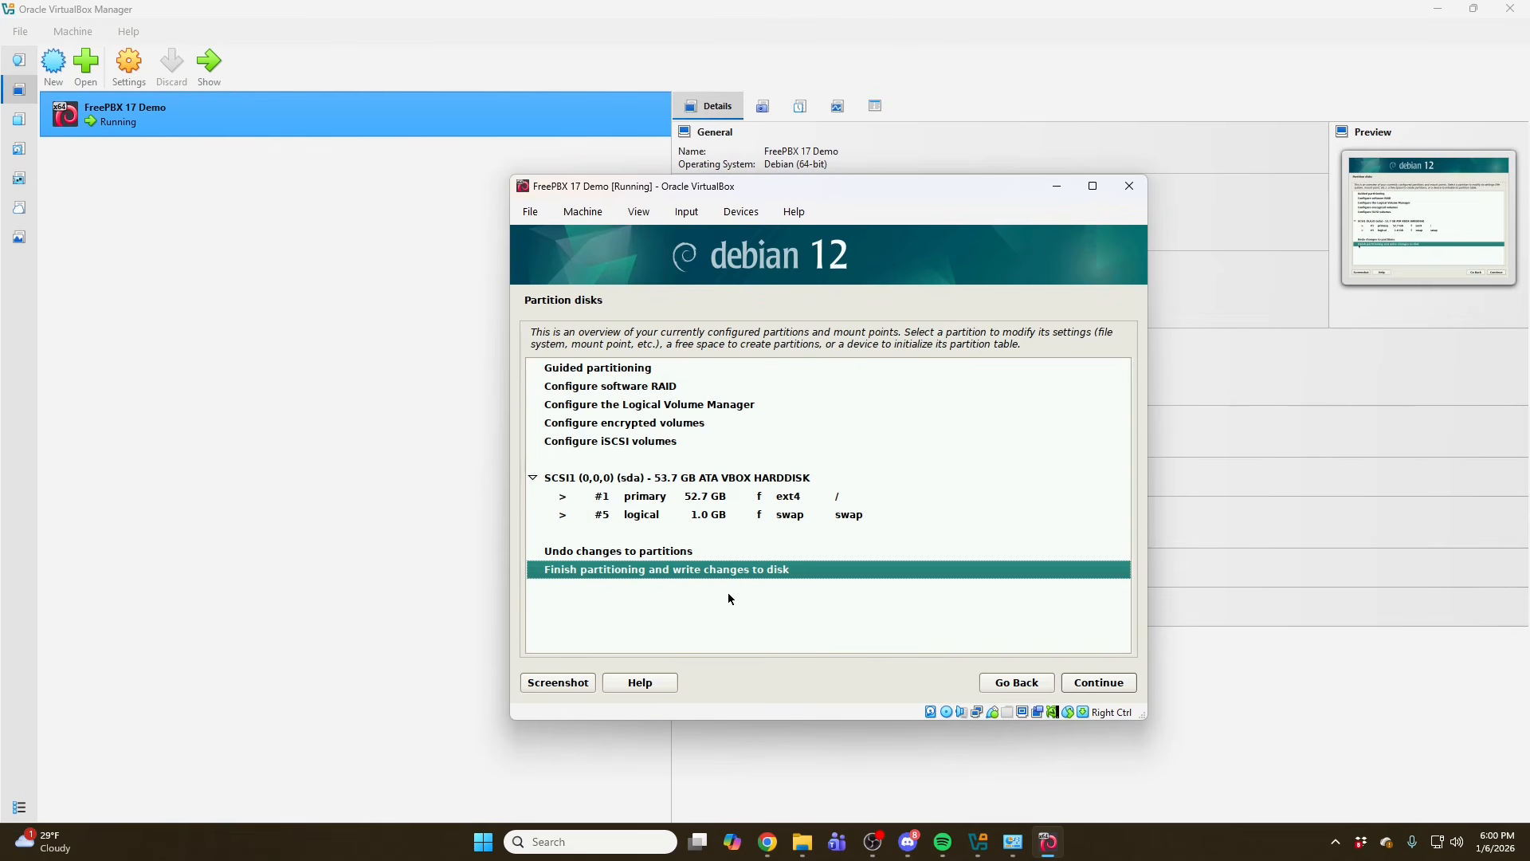
click(1094, 688)
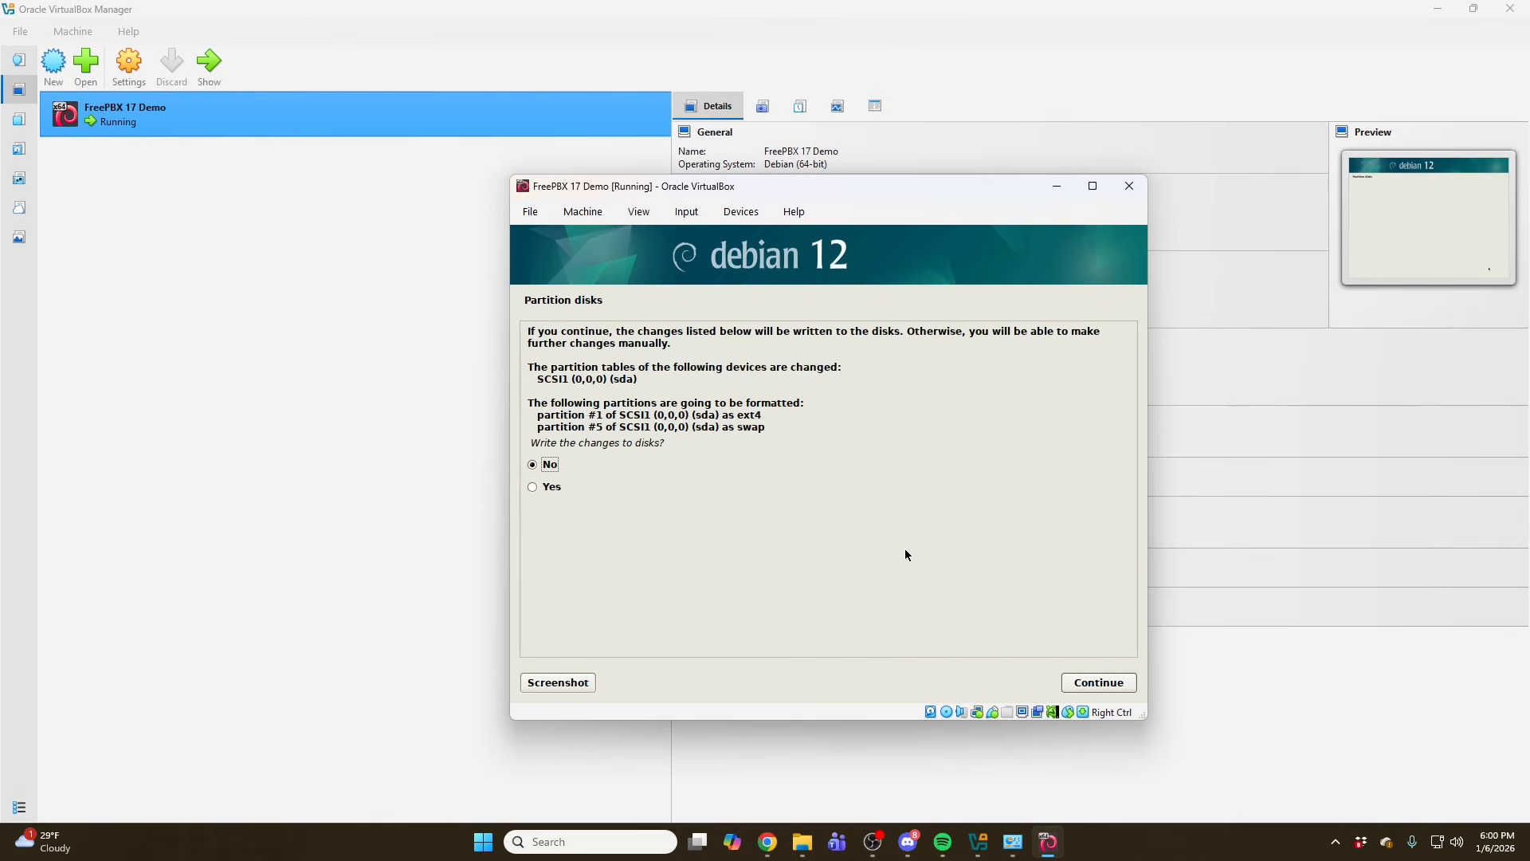
click(535, 488)
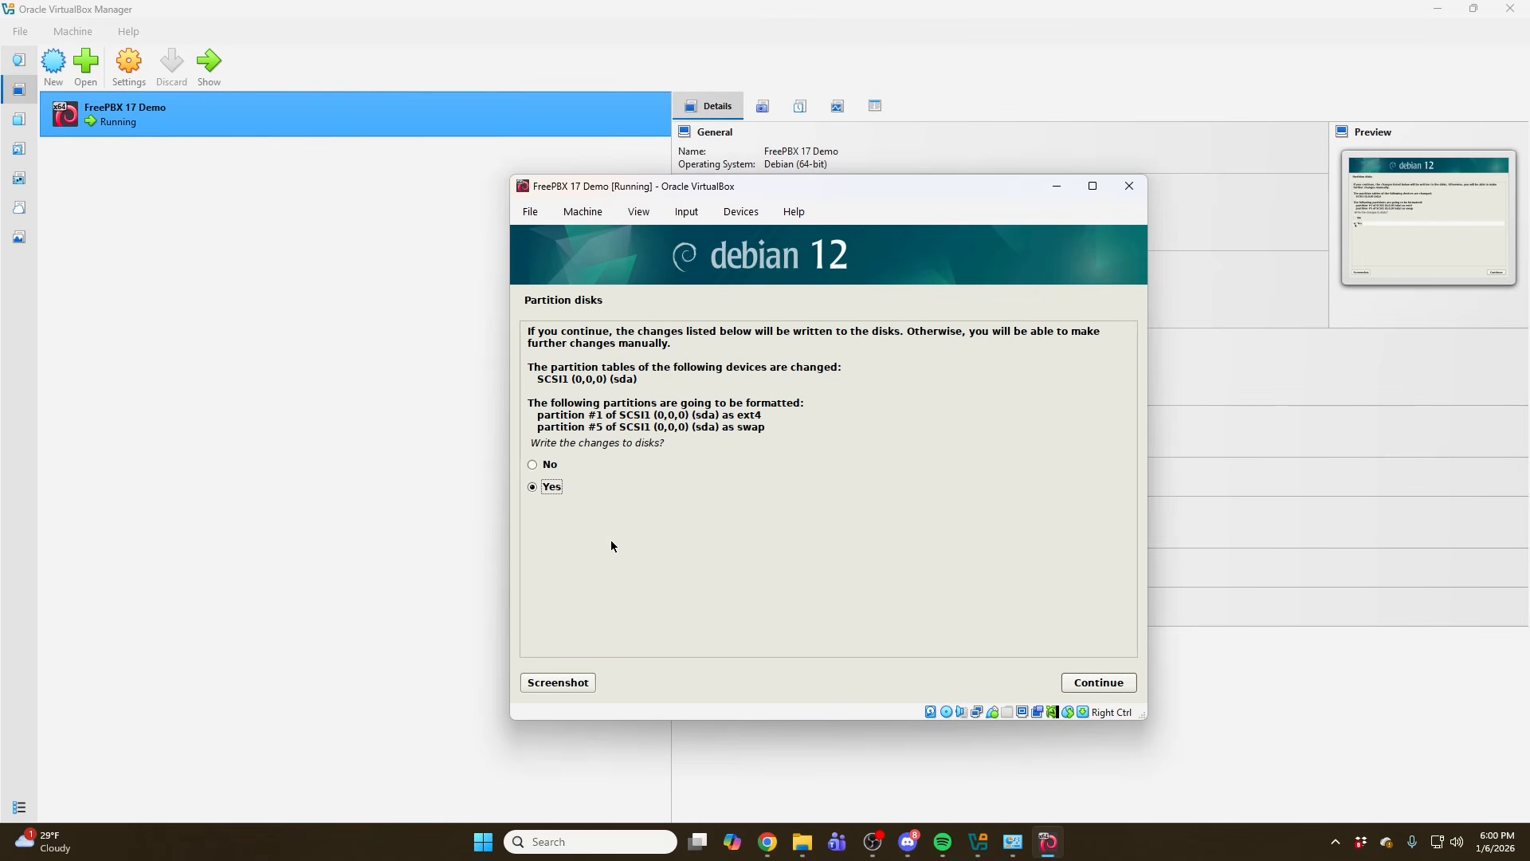
click(1076, 684)
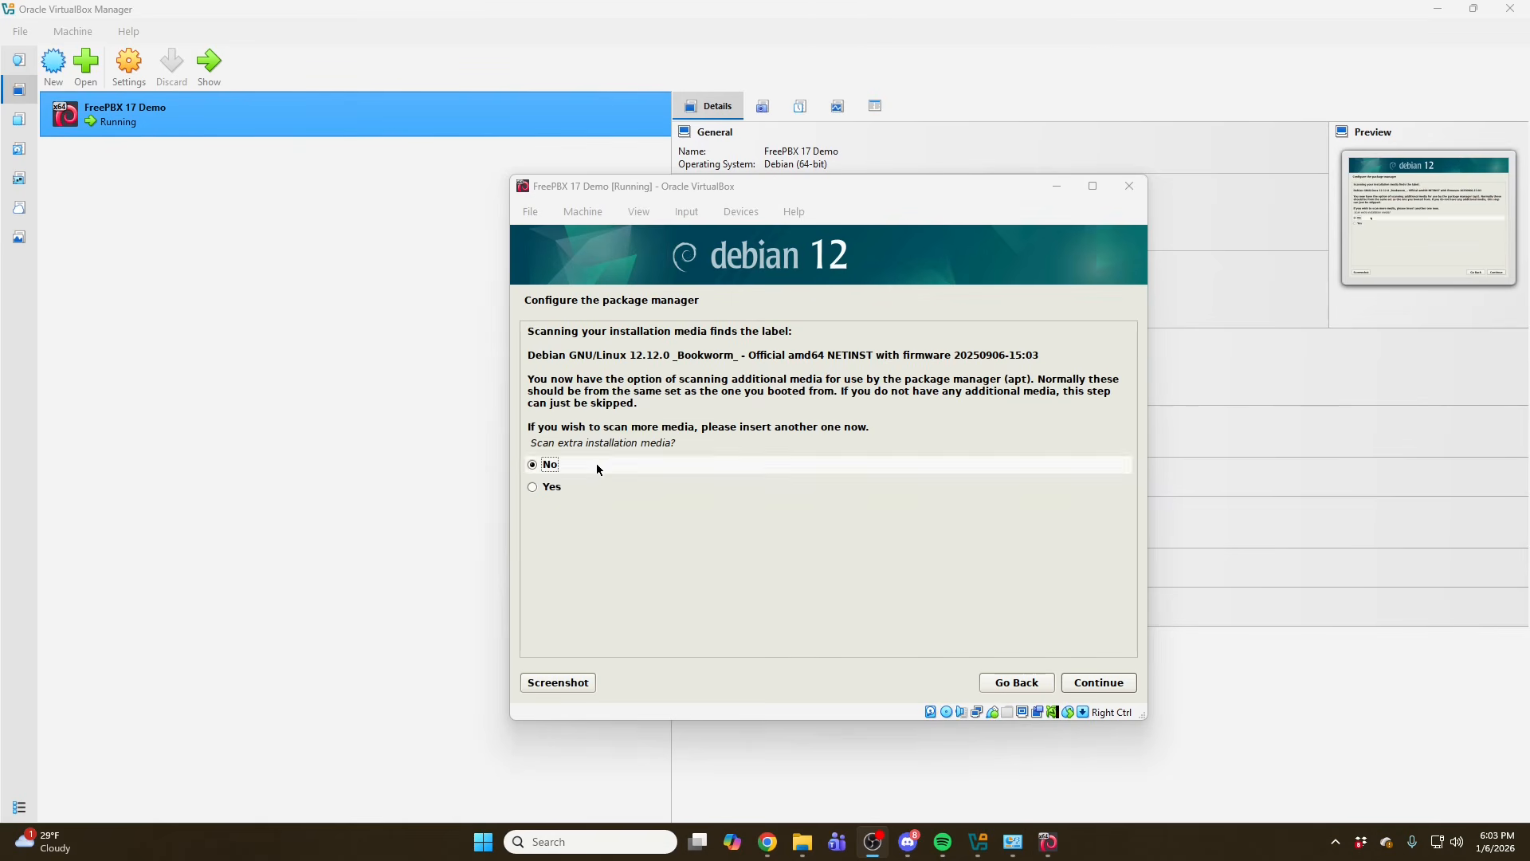
- Configure the package manager with no extra media, the United States deb.debian.org mirror, no proxy, and decline the usage survey
click(1091, 684)
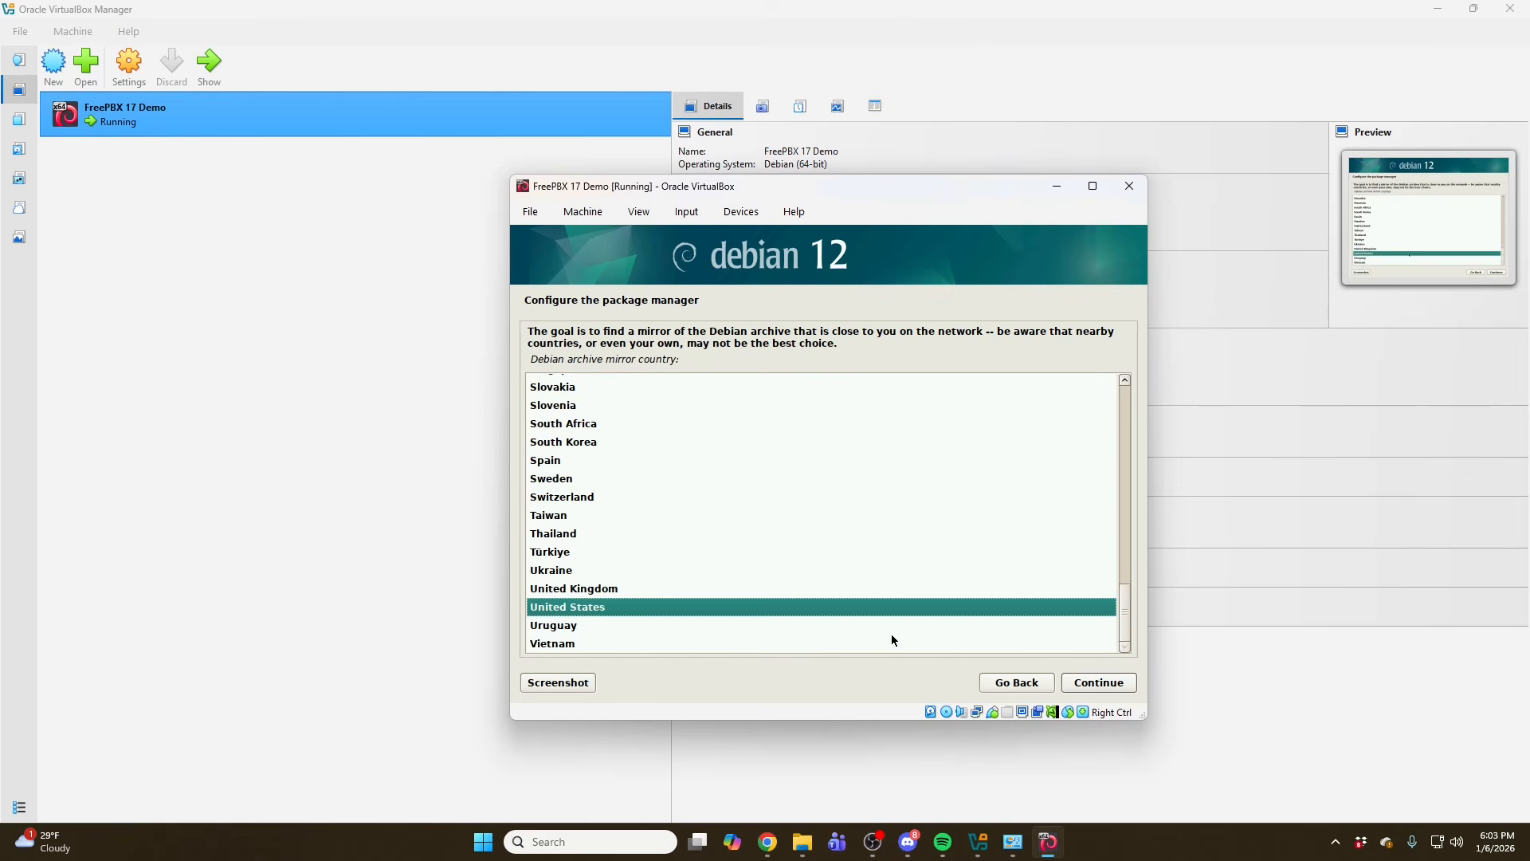
click(1097, 685)
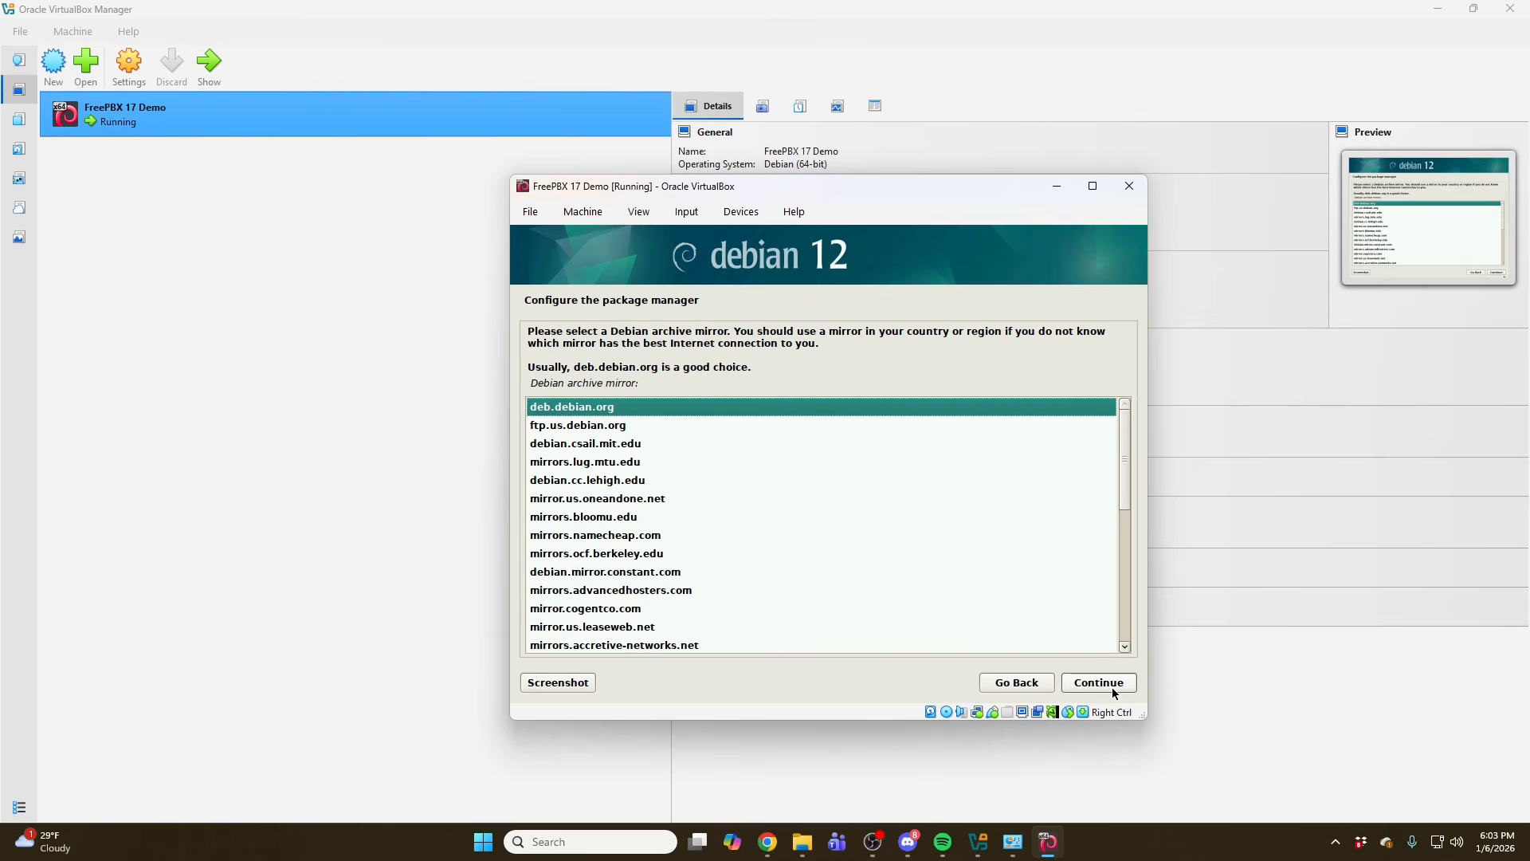
click(1099, 684)
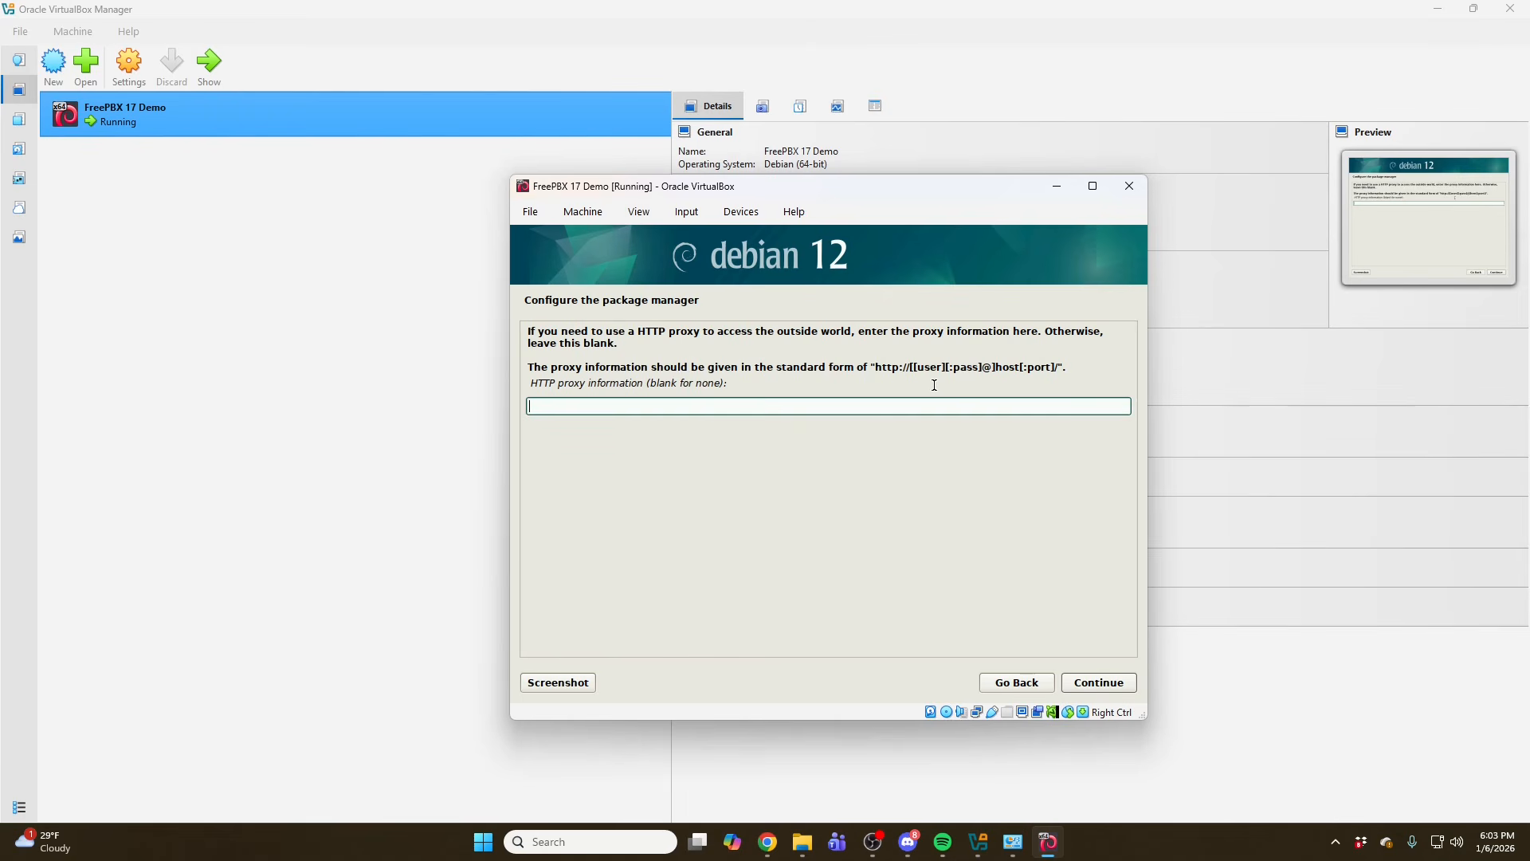
click(1084, 686)
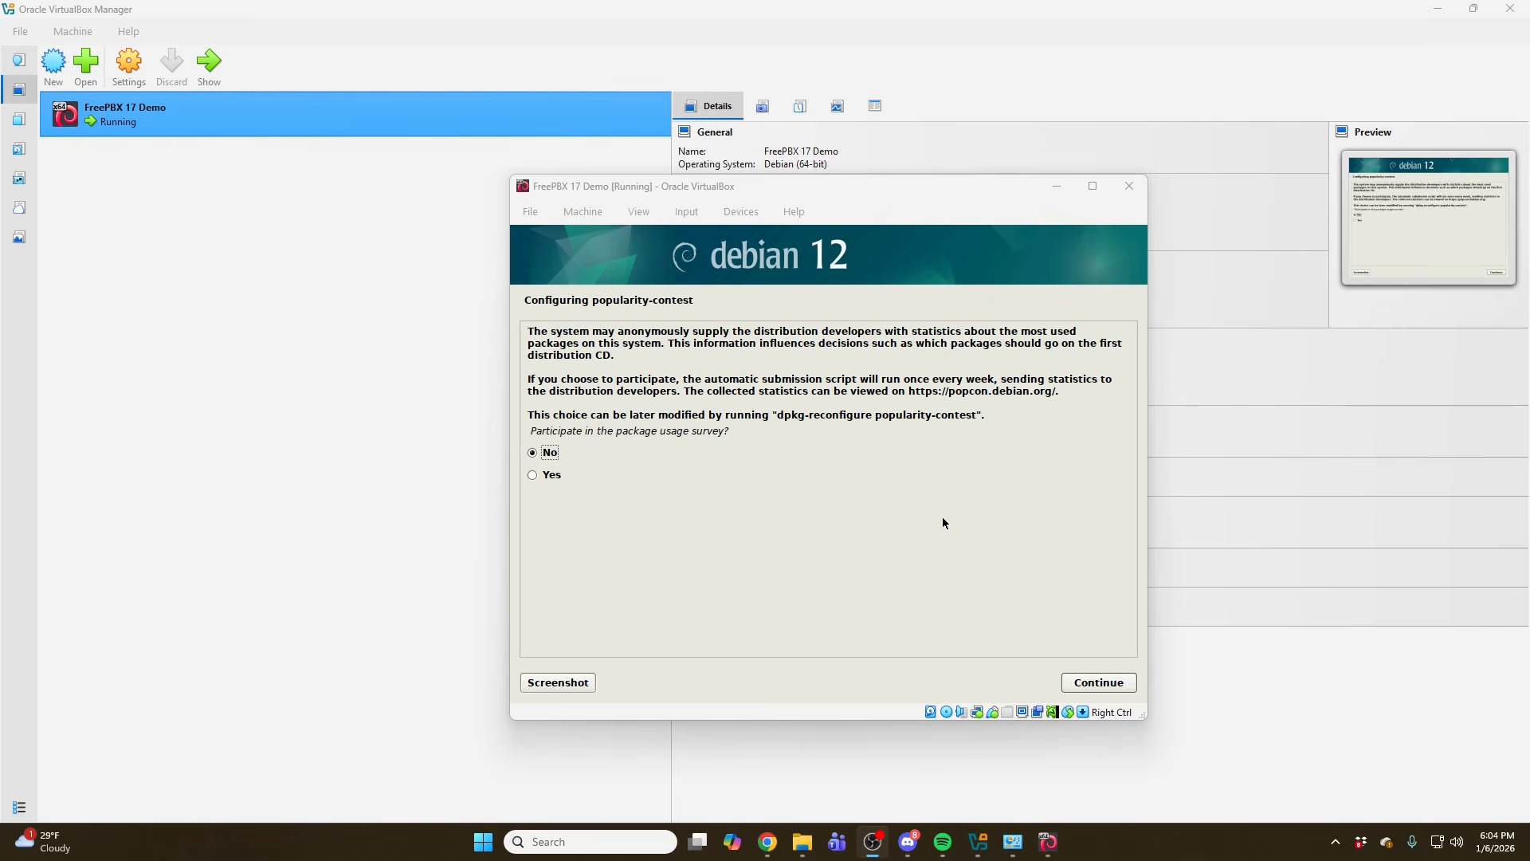
click(1086, 679)
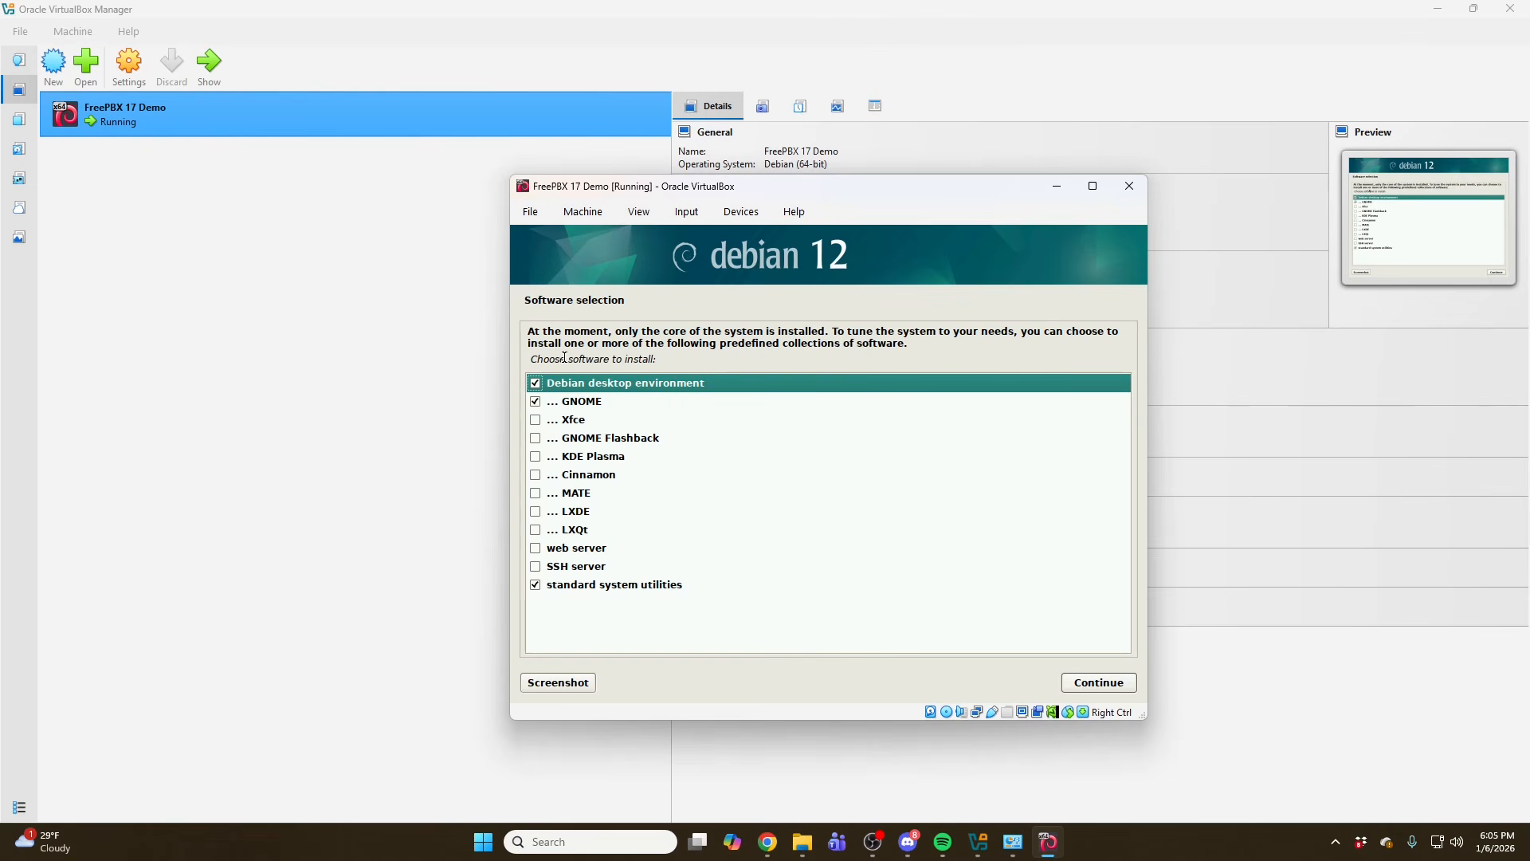
- Deselect the Debian desktop environment and GNOME, select SSH server, keep standard system utilities, and continue
click(536, 402)
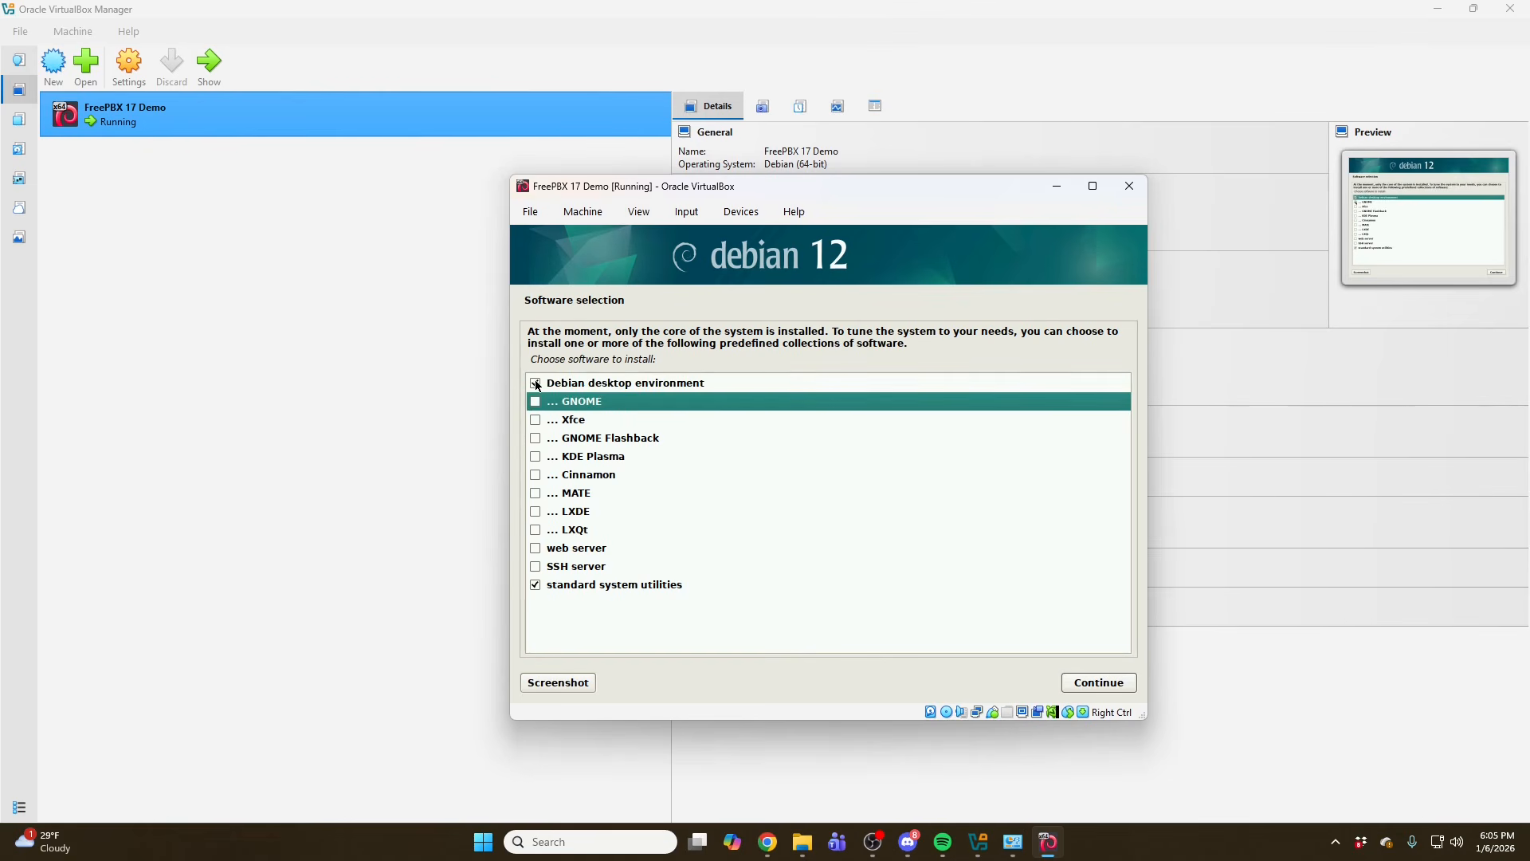
click(536, 383)
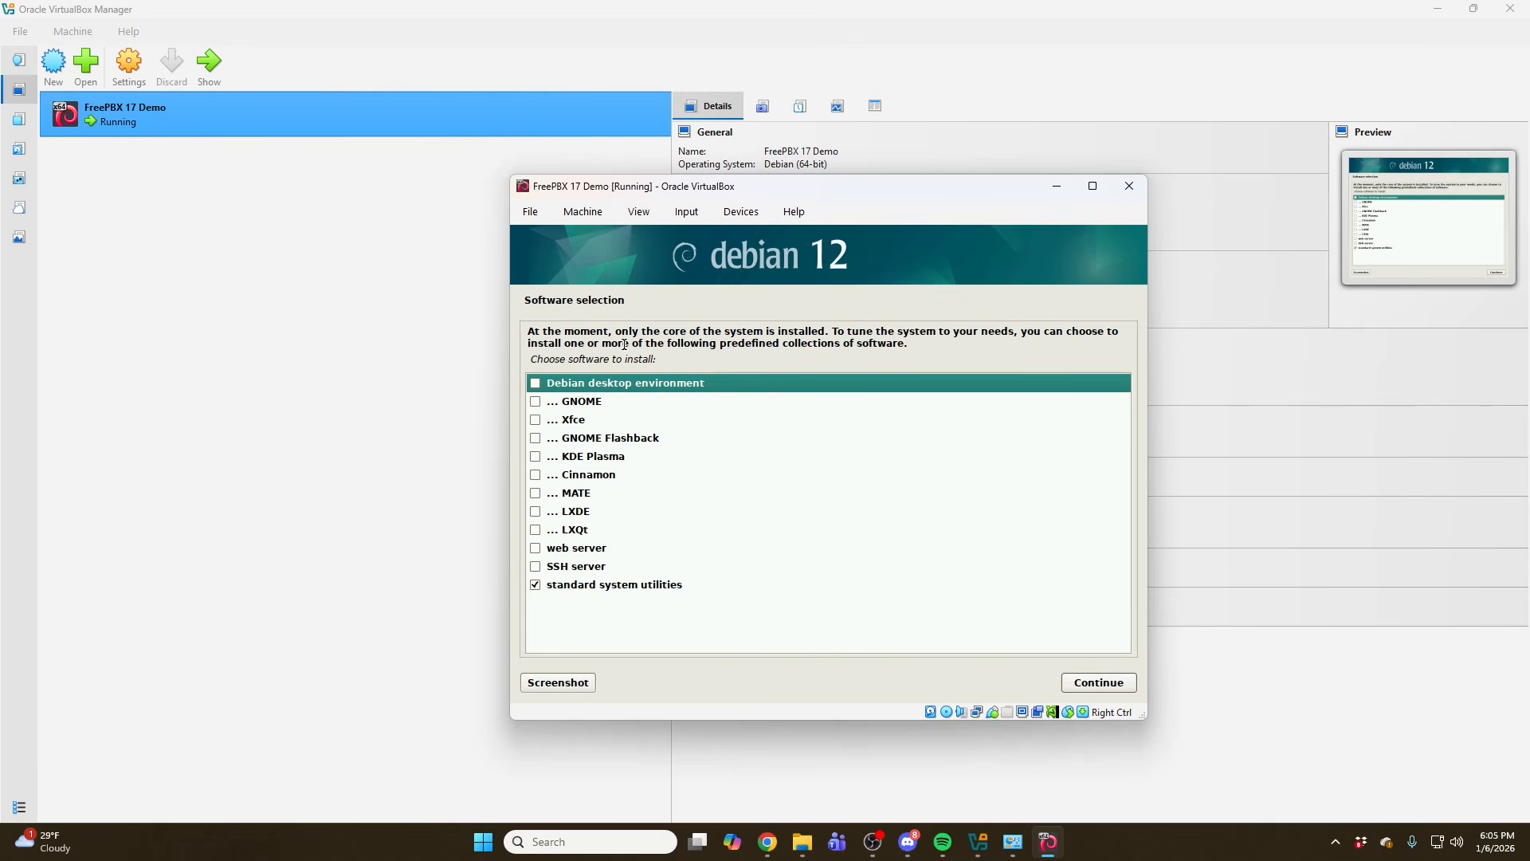
click(536, 566)
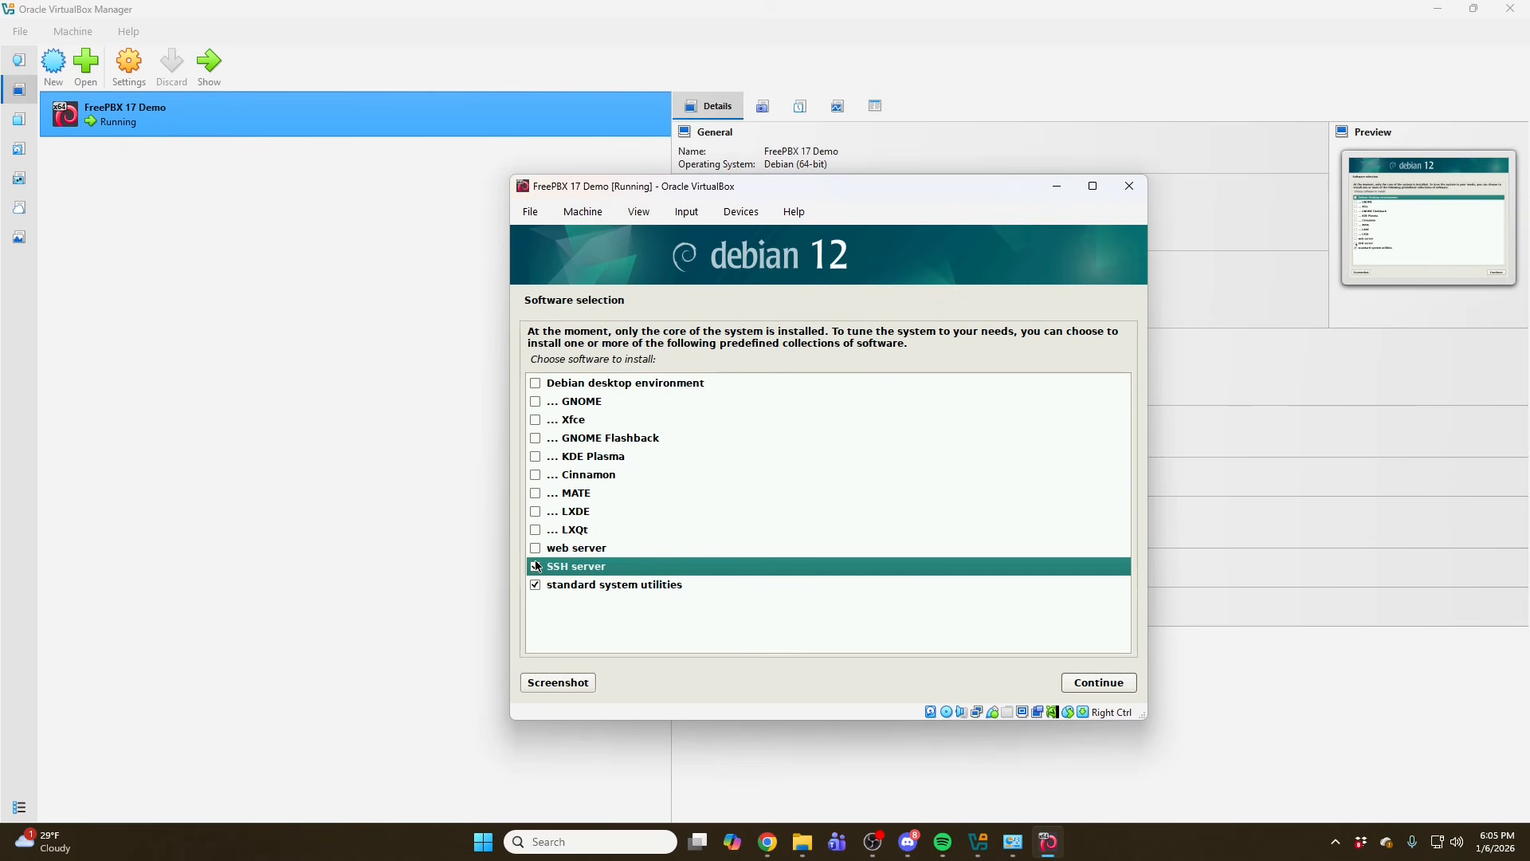
click(576, 587)
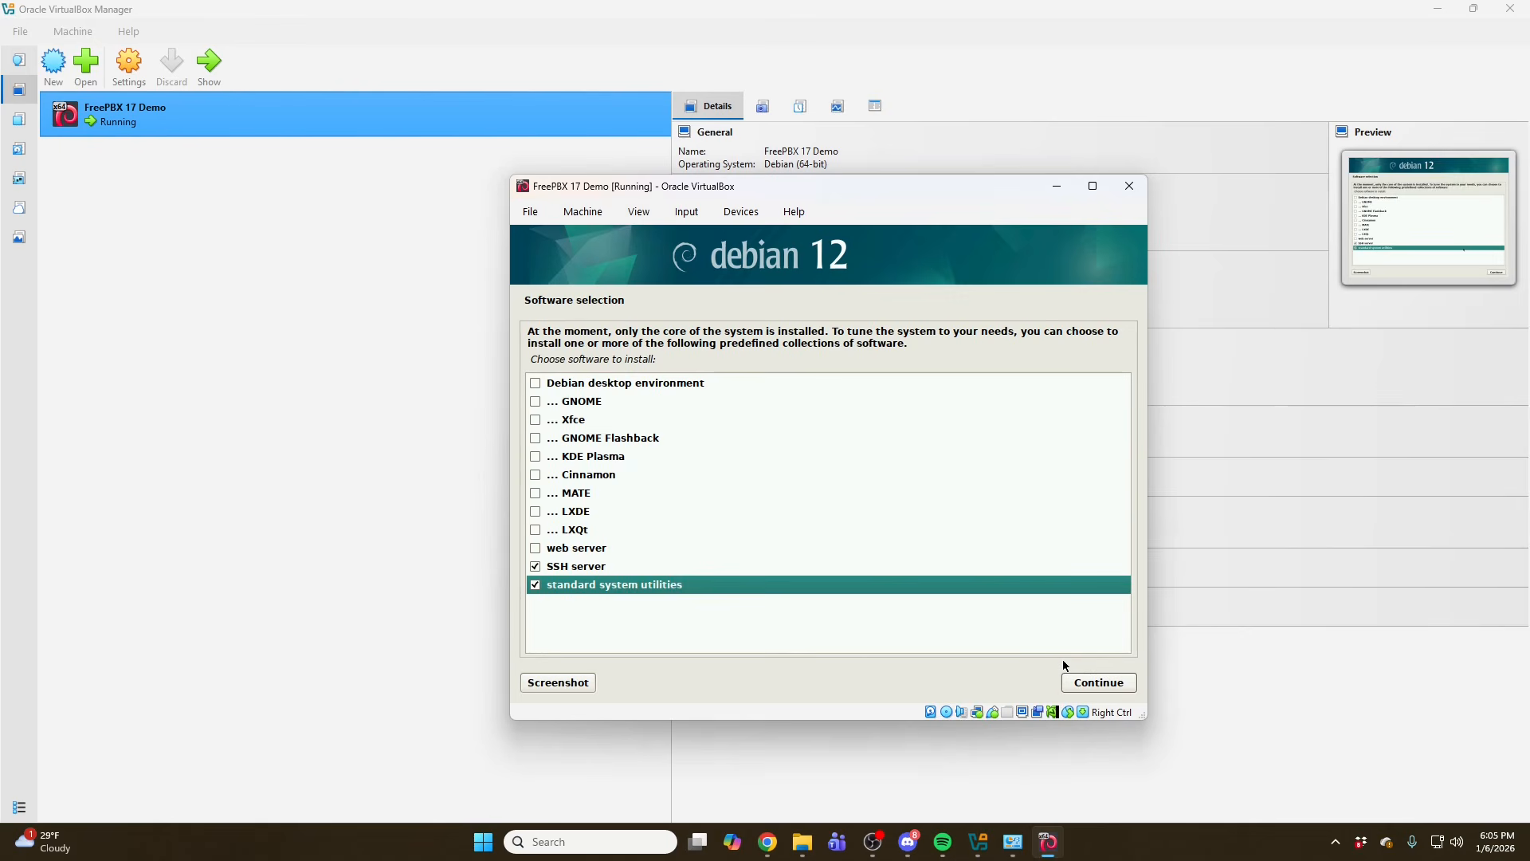
click(1112, 688)
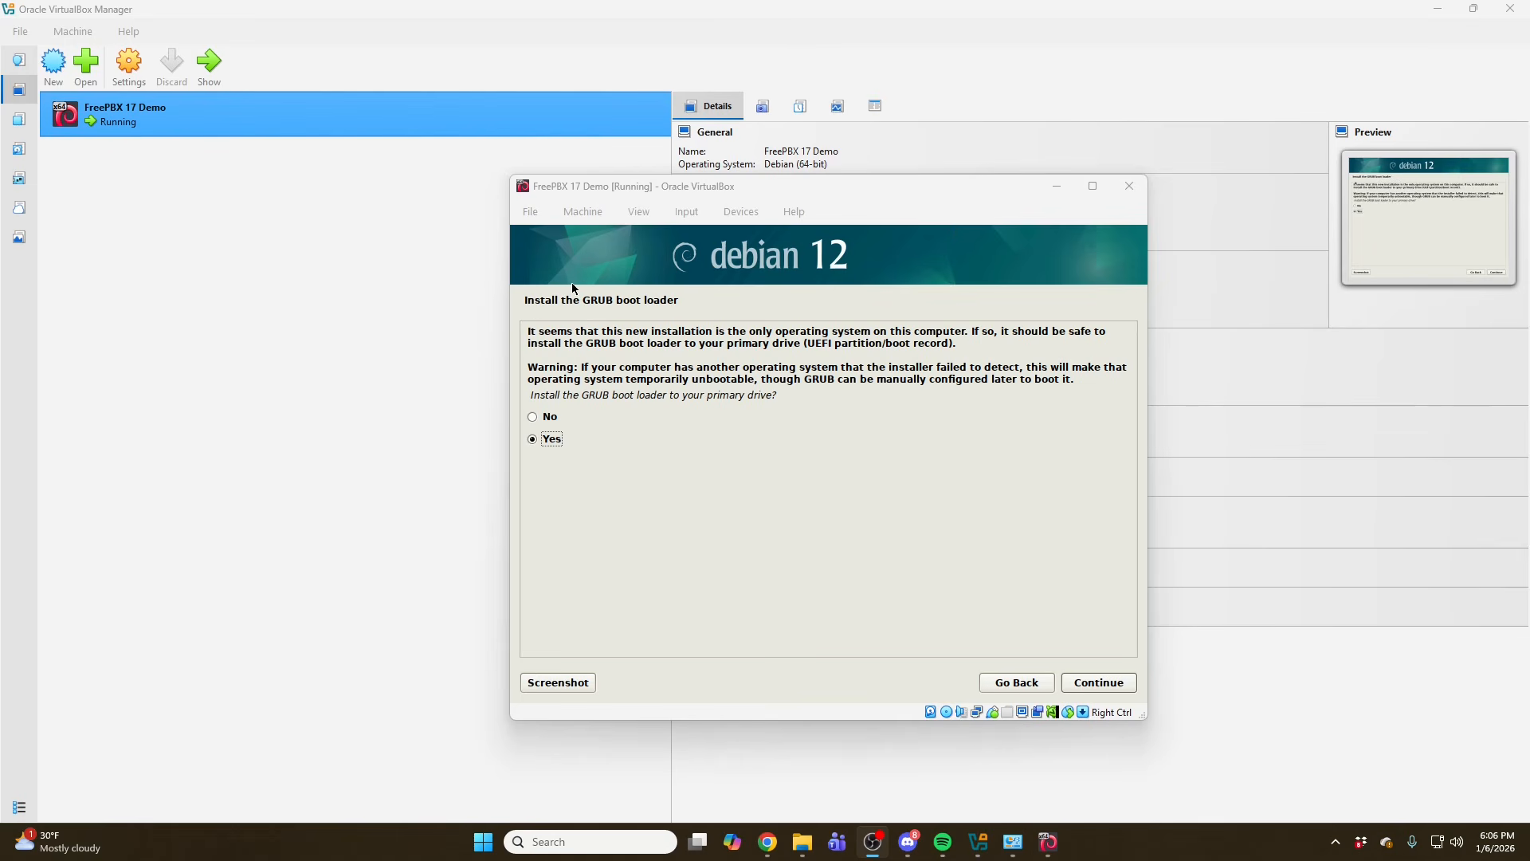
- Install the GRUB boot loader to /dev/sda and finish the installation to reboot
click(540, 439)
click(1089, 684)
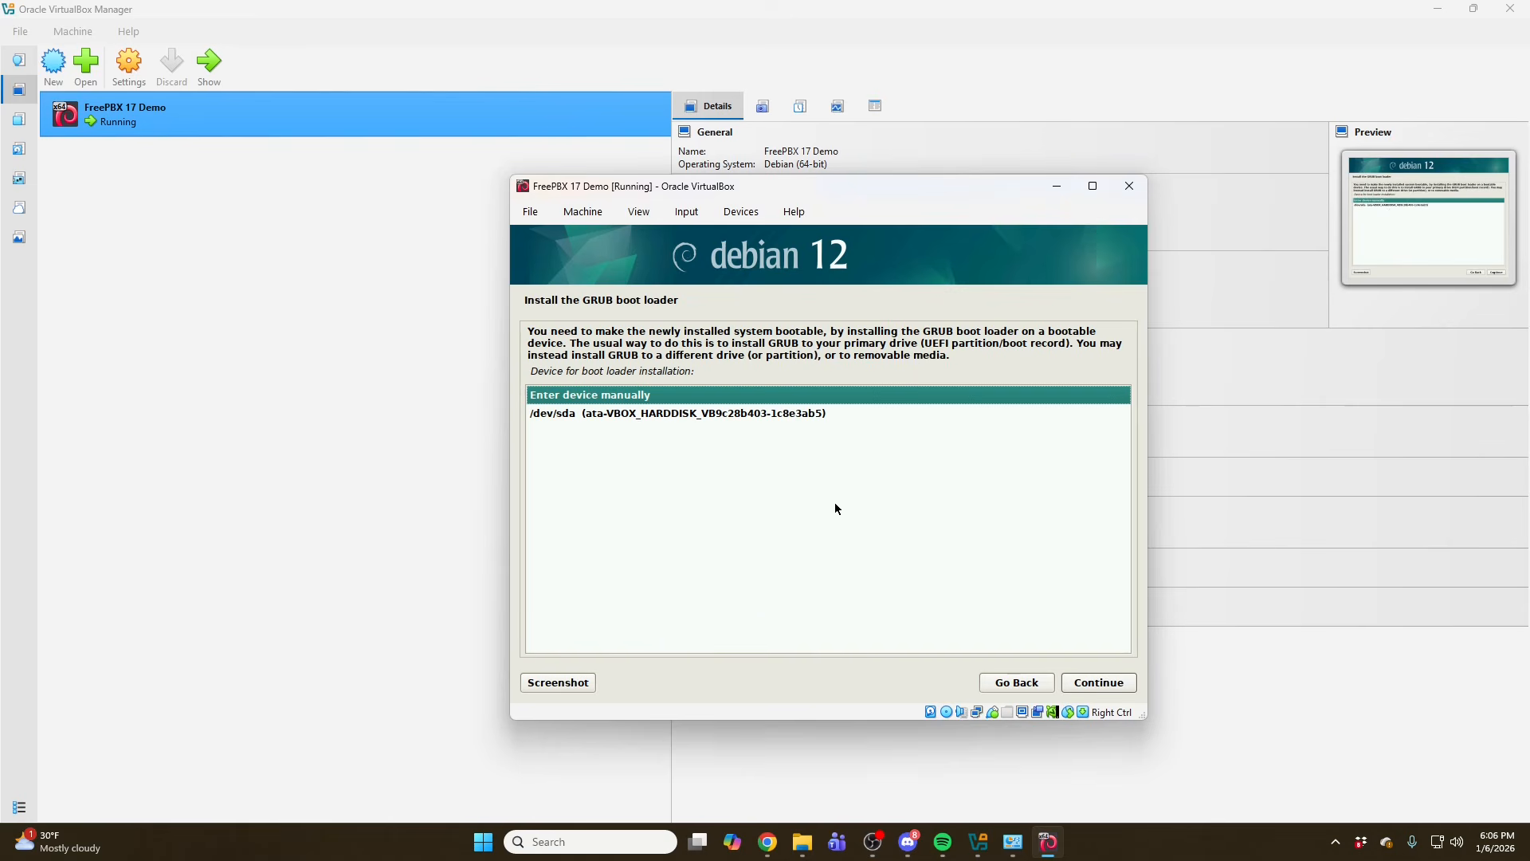
click(555, 421)
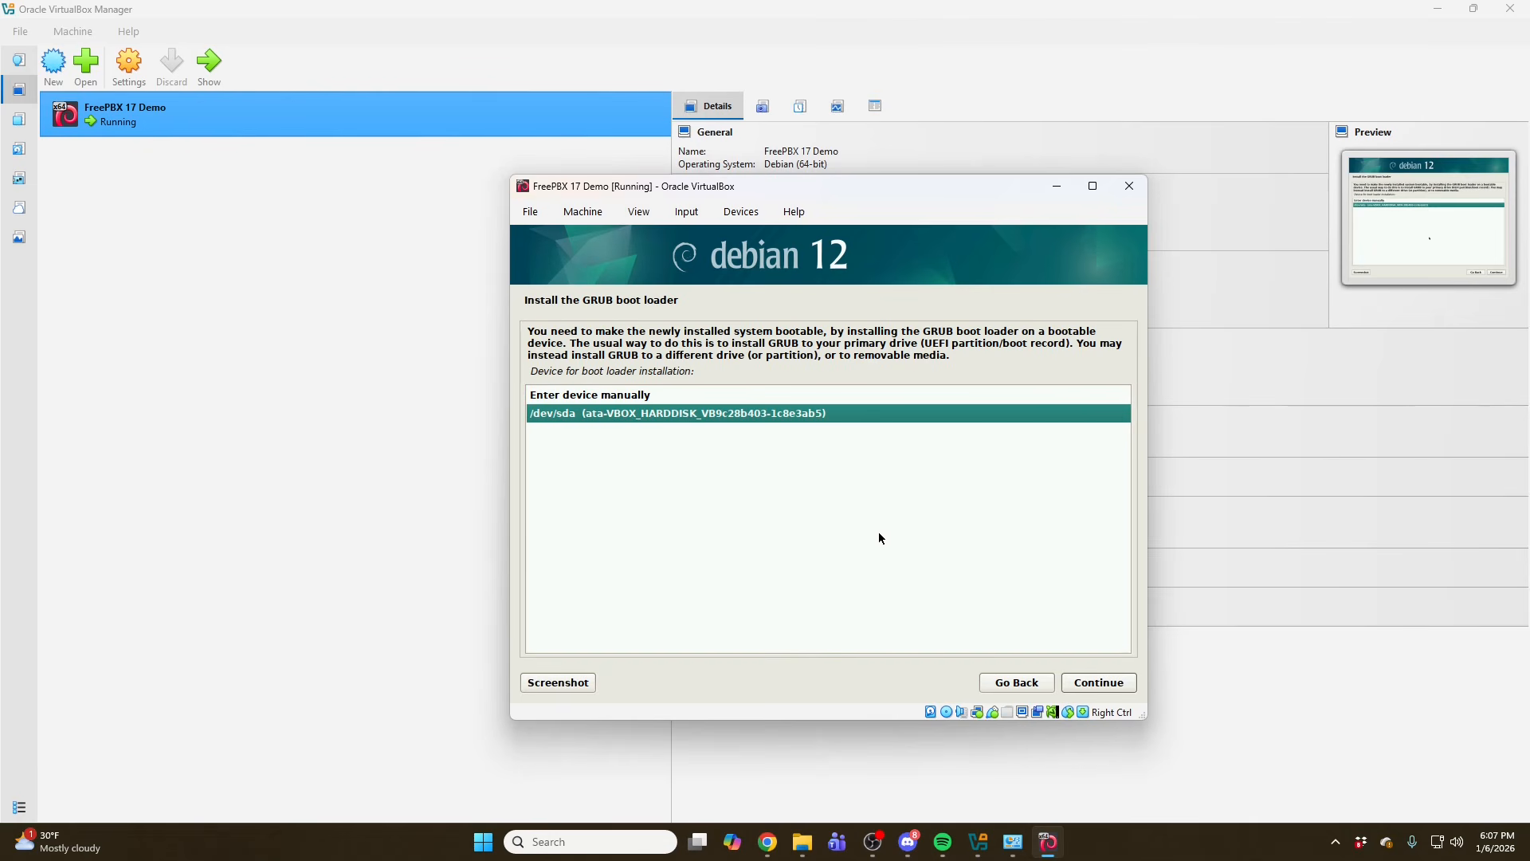
click(1106, 682)
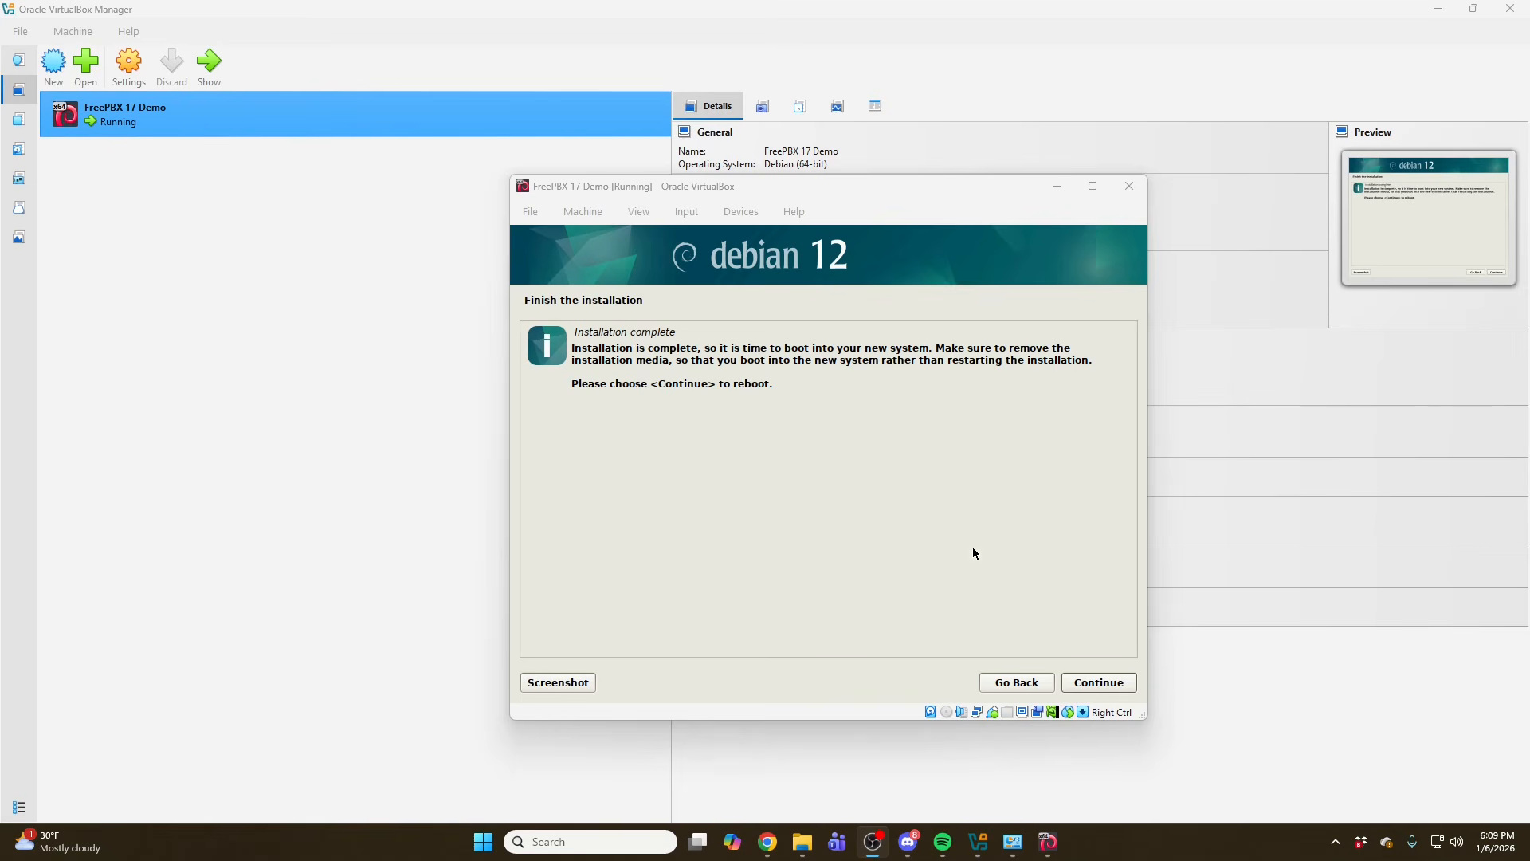
click(1108, 682)
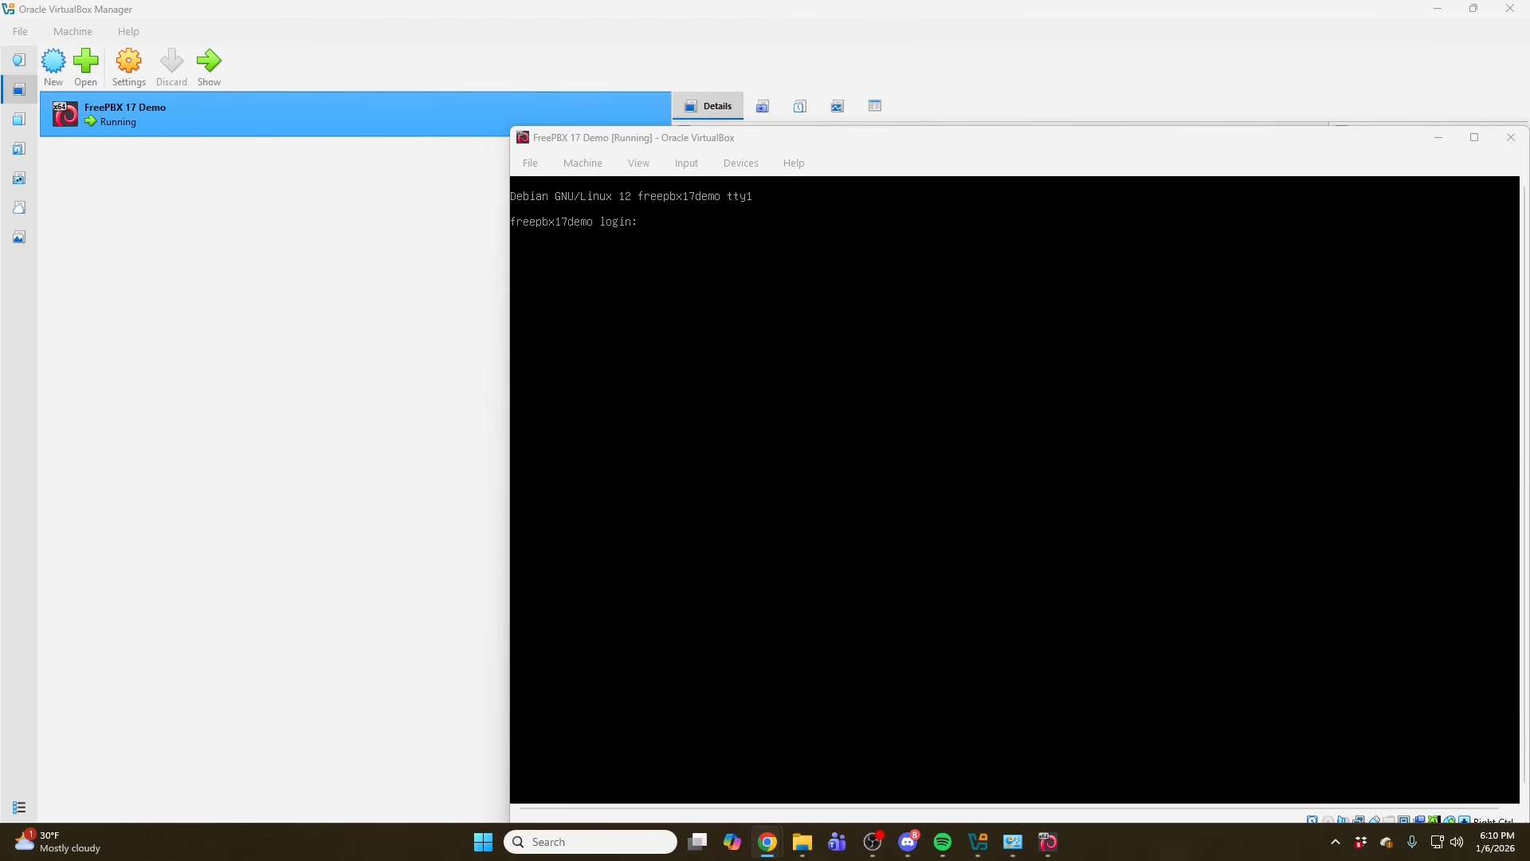
- Log in at the console as root with the root password and clear the screen
key(alt+Tab)
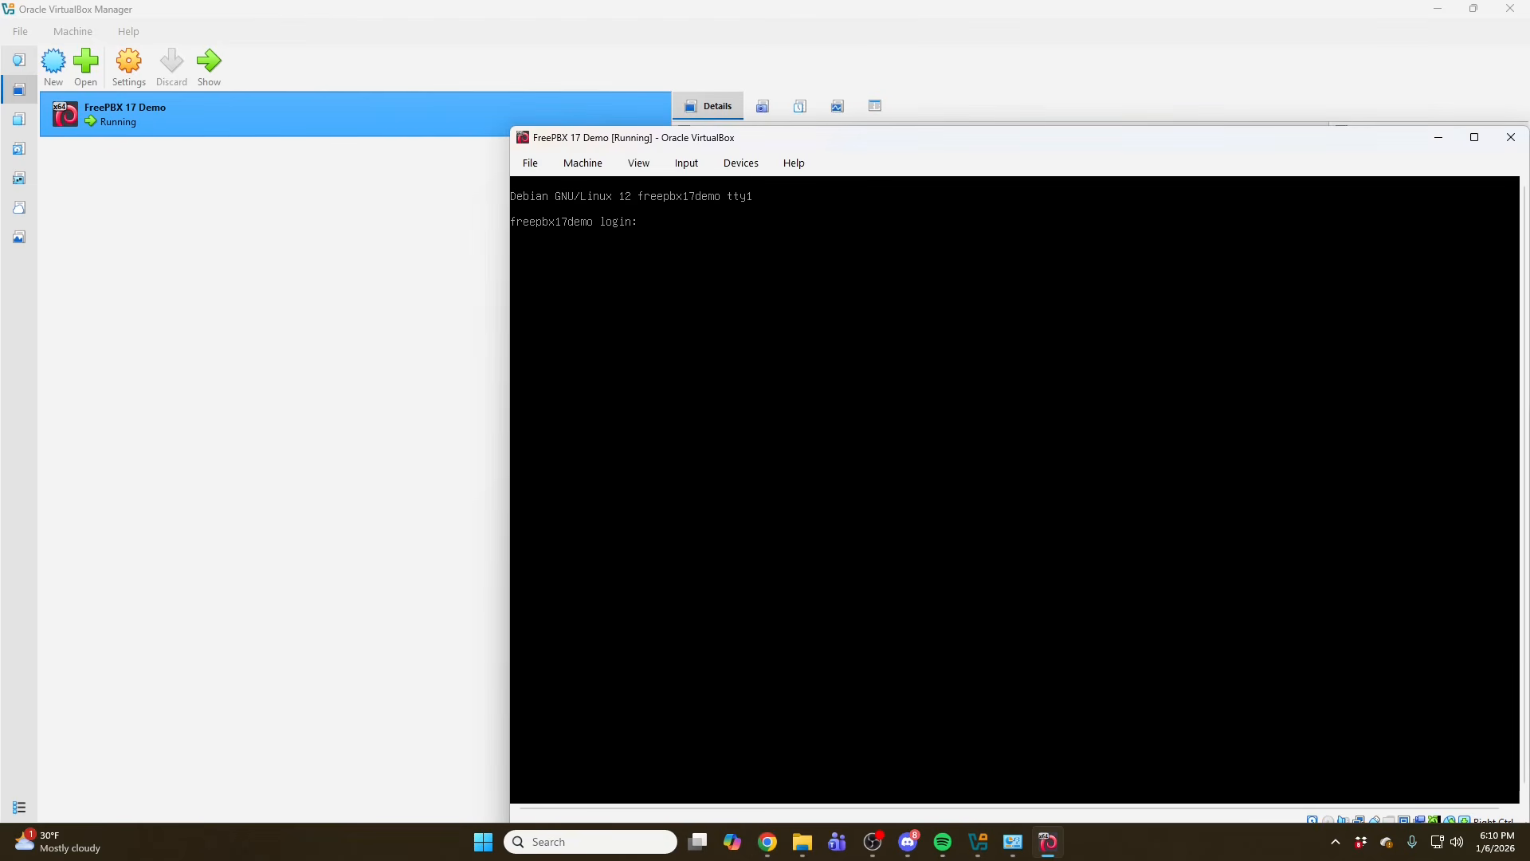
text(root)
key(Return)
key(Return)
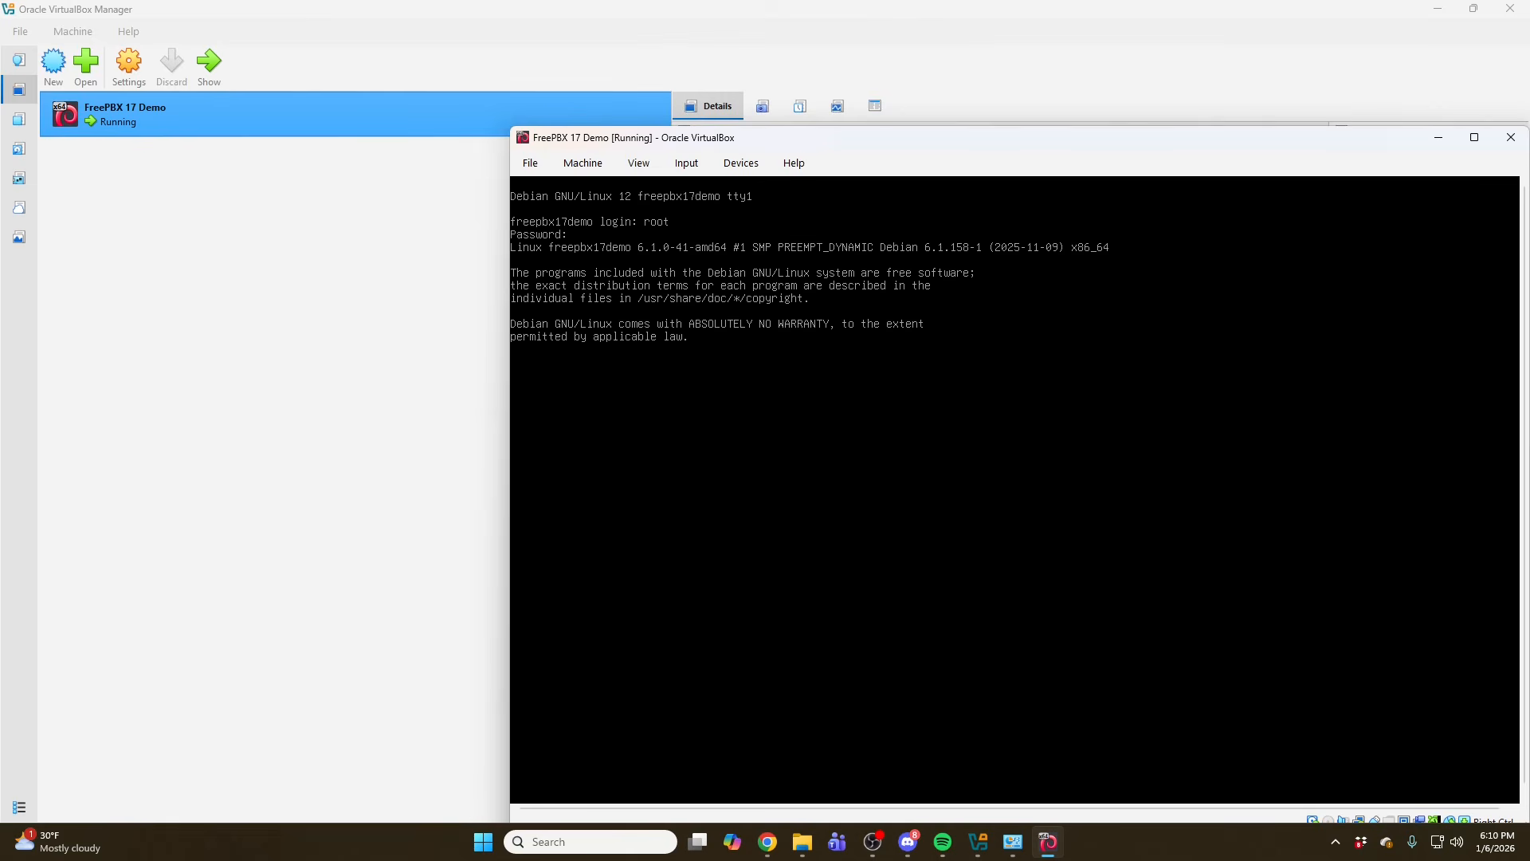
key(Return)
key(Return)
text(clear)
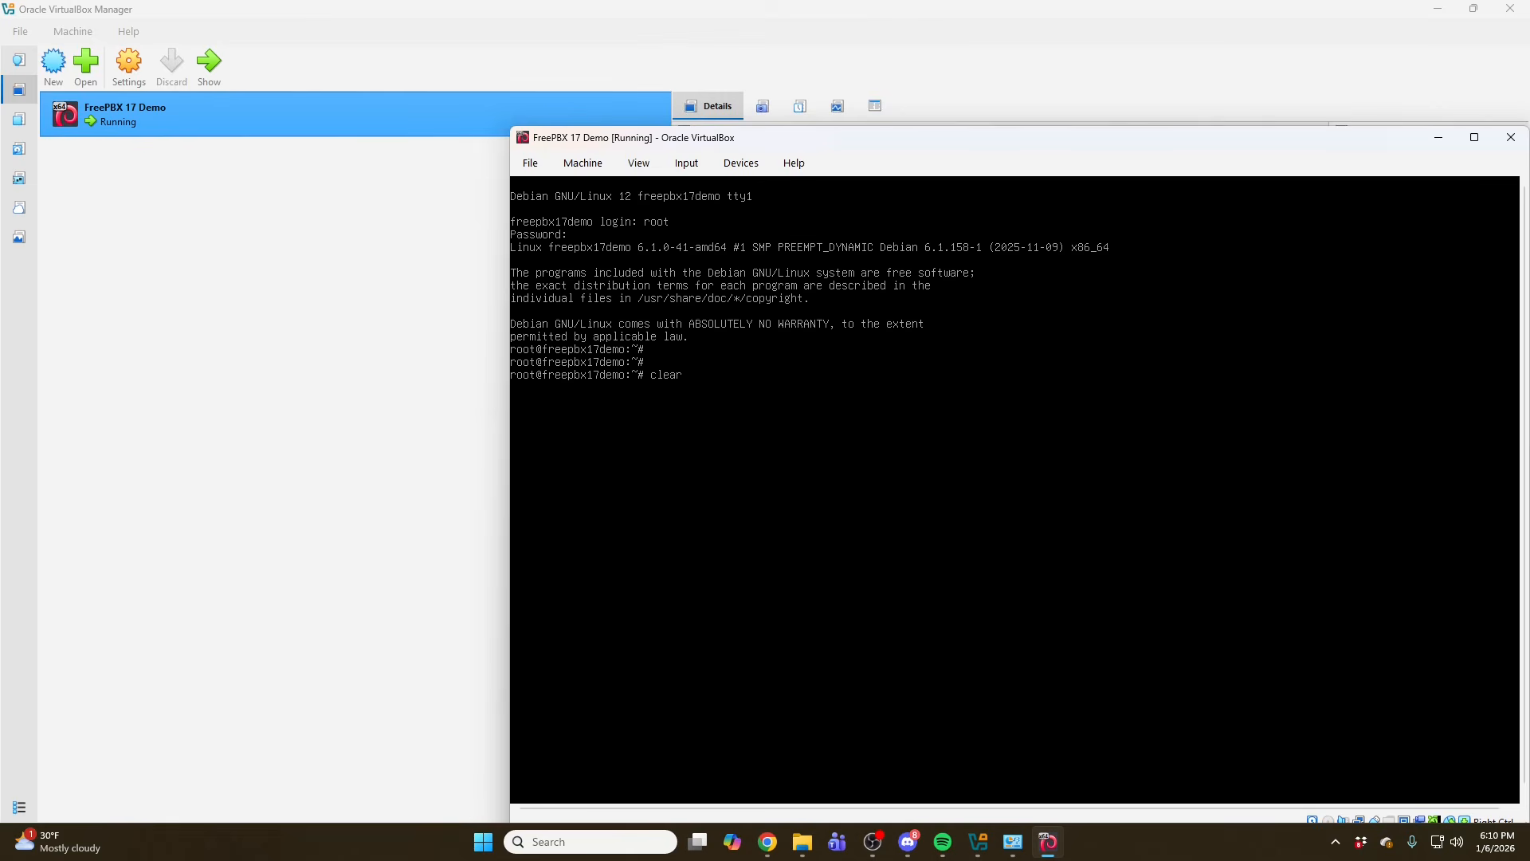
key(Return)
- Enter an echo command appending permitrootlogin yes to the sshd config file under /etc/ssh/
text(echo ")
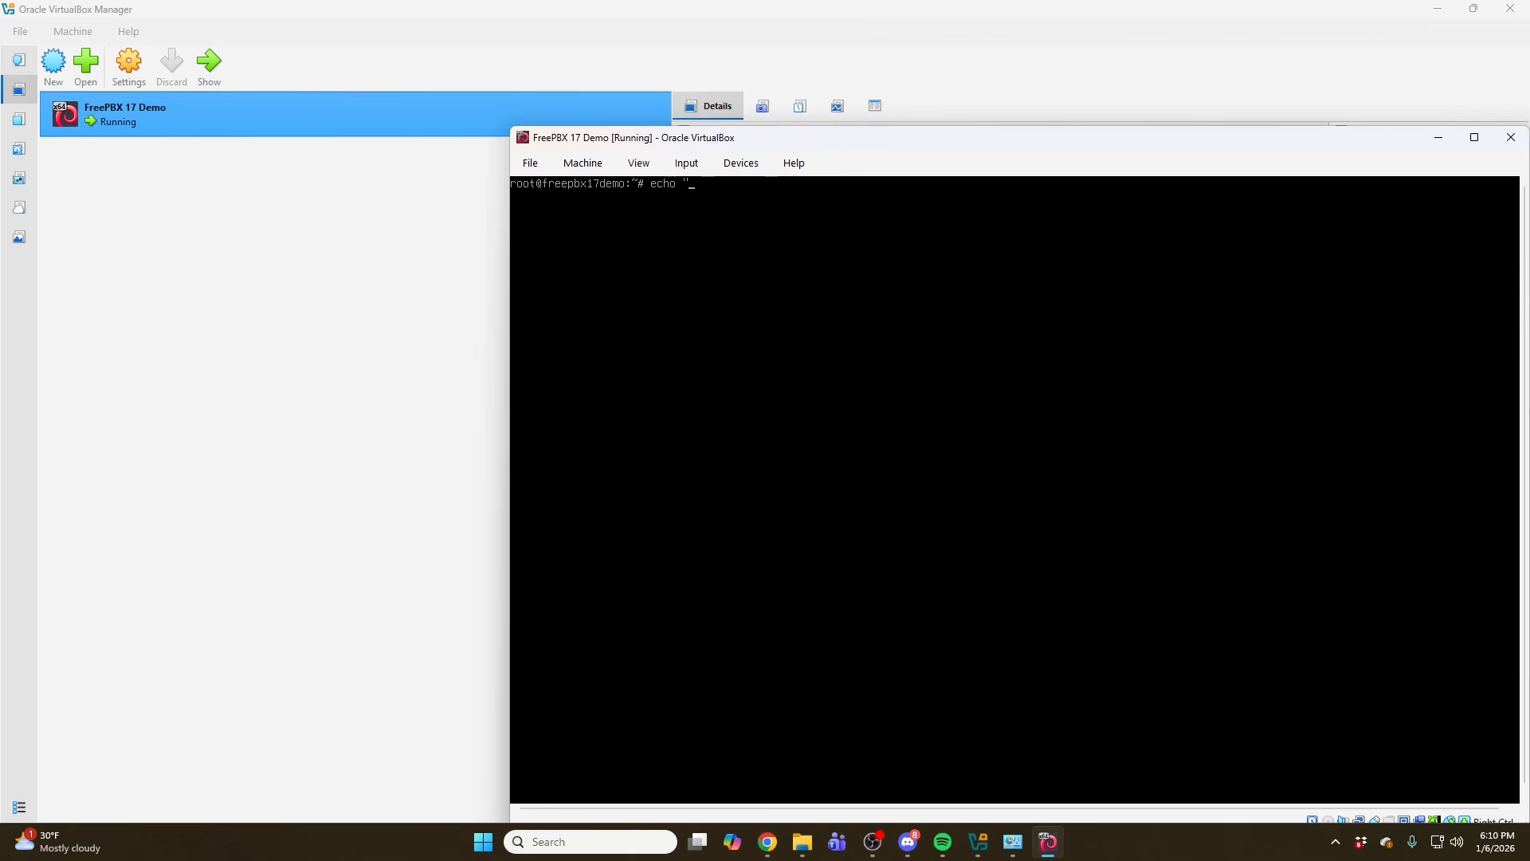
text(permitrootlogin yes" >> /etc/)
- Restart the SSH service on the VM console
text(ssh/)
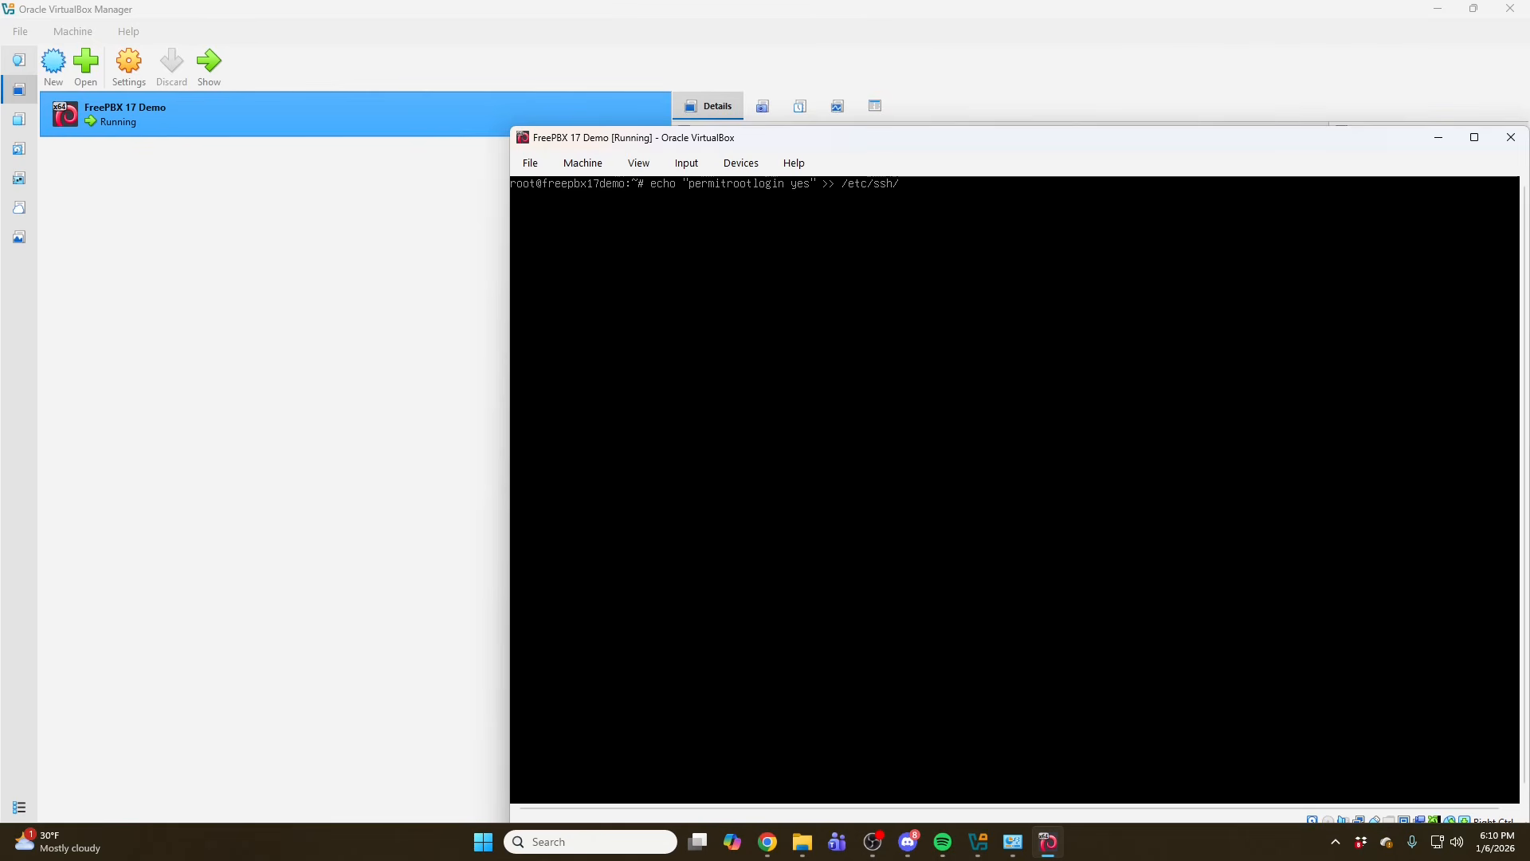
text(sshd_config)
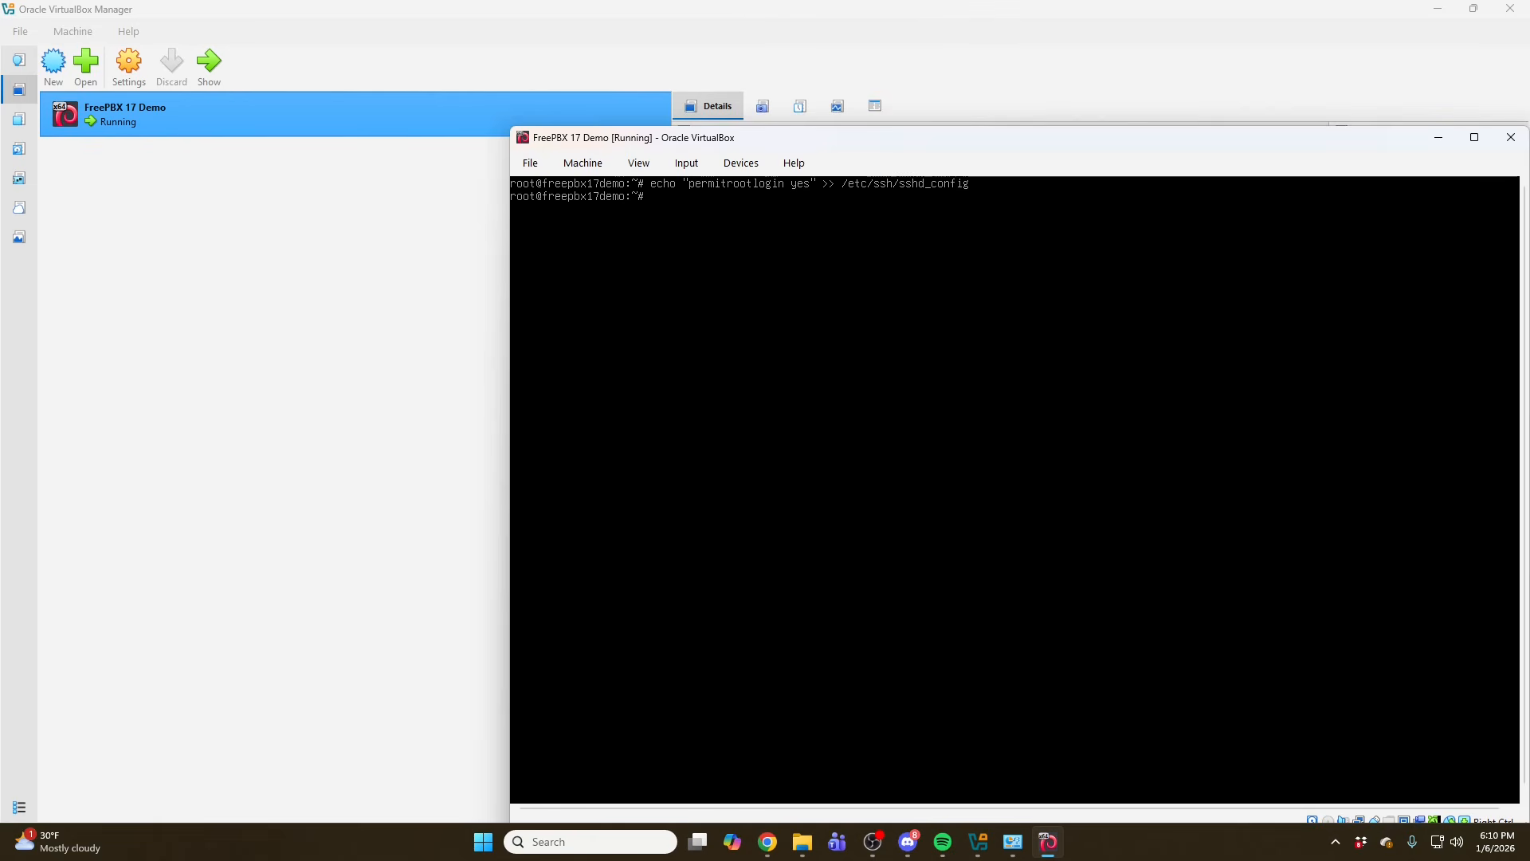
- Enter an echo command appending permitrootlogin yes to the sshd config file under /etc/ssh/
- Restart the SSH service on the VM console
text(service ssh restart)
key(Return)
- List the VM's network interfaces and addresses with ip addr
key(Return)
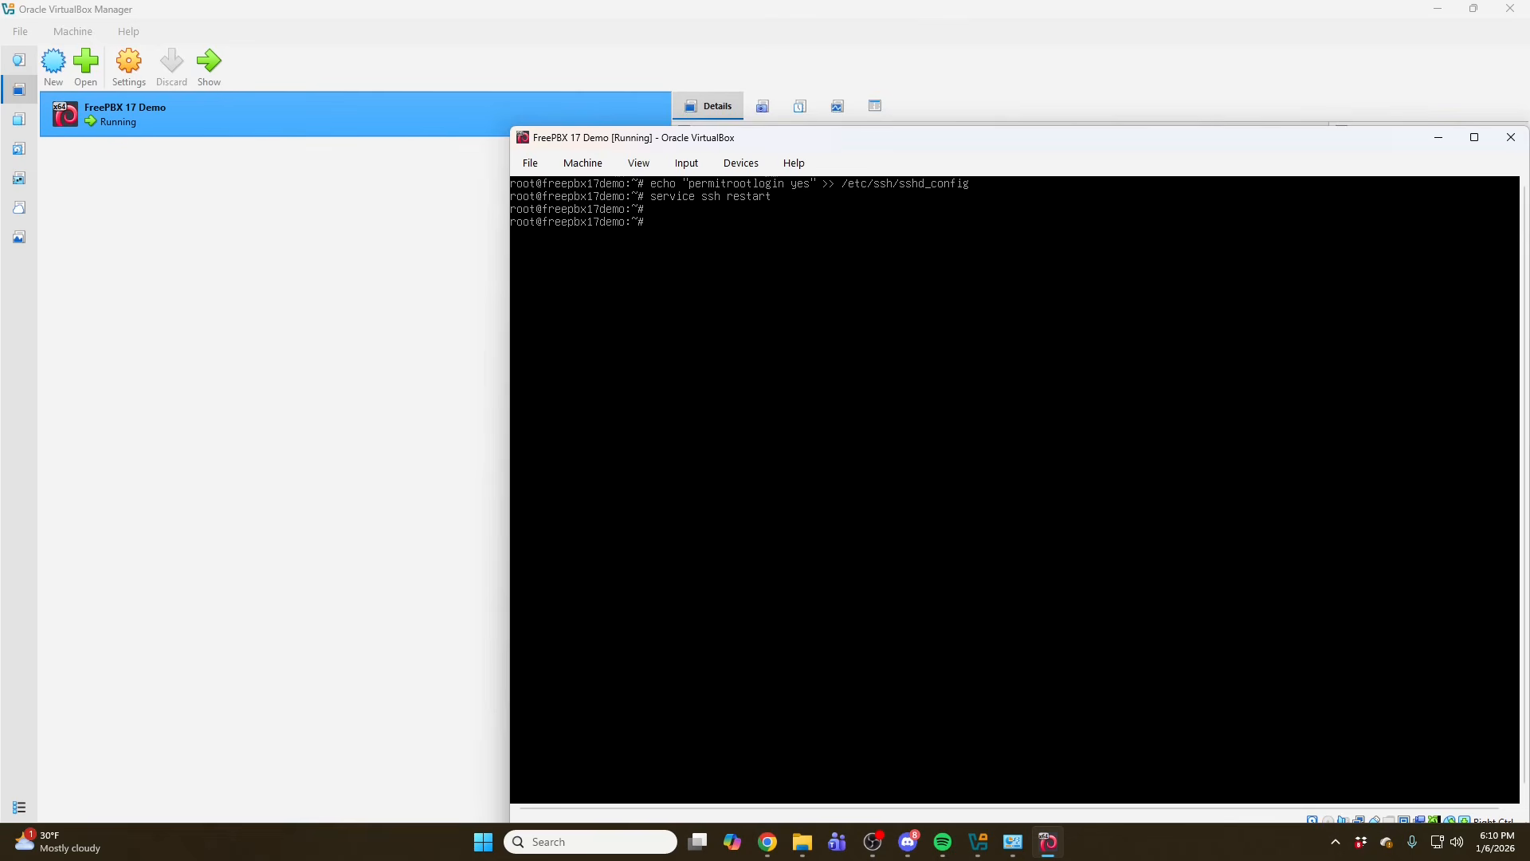
text(ip addr)
key(Return)
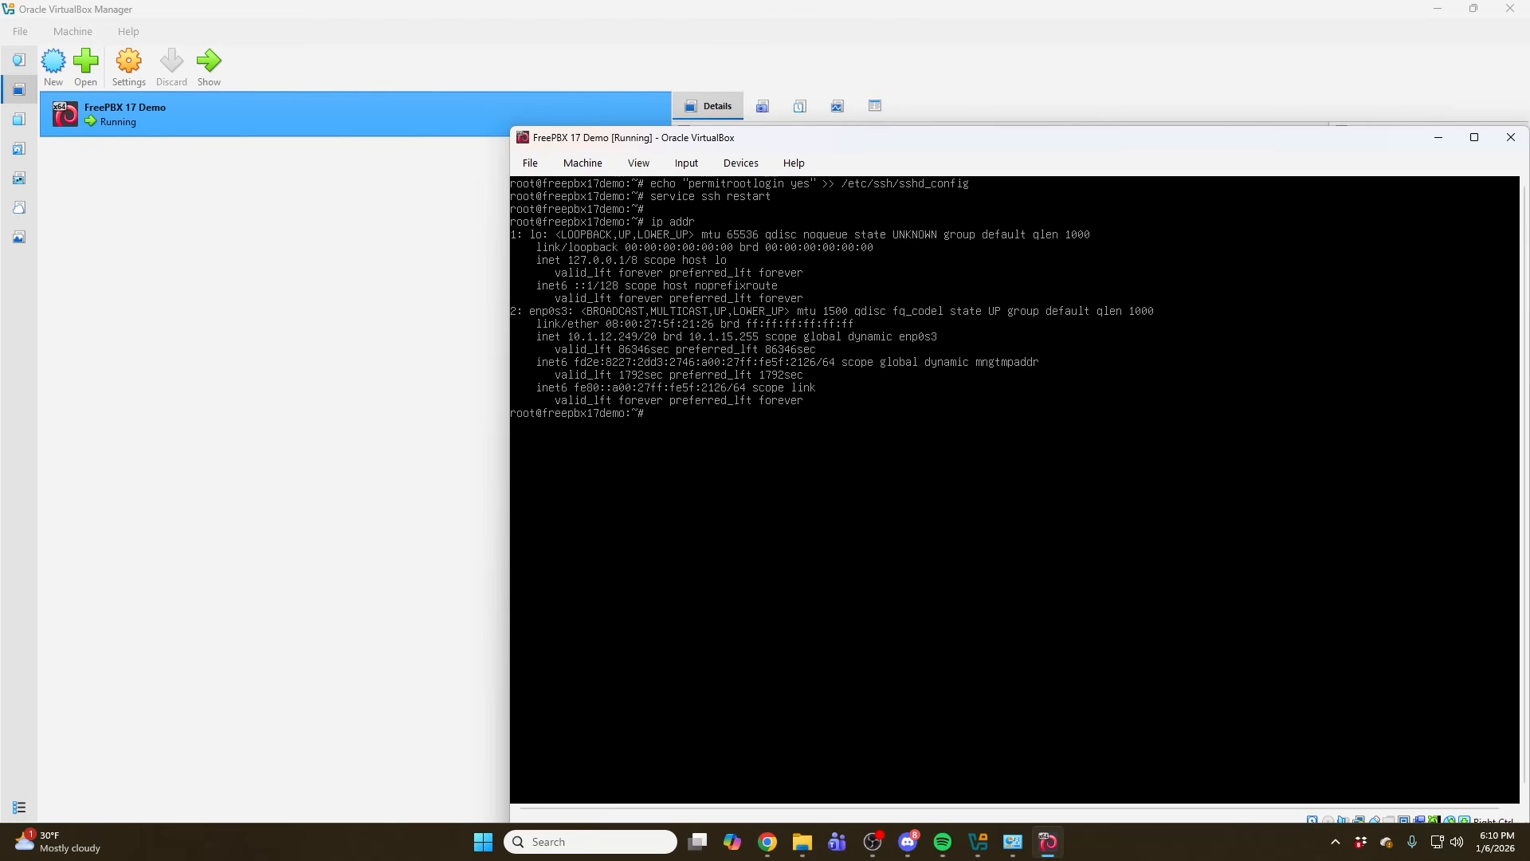
- Switch to Windows and open a Command Prompt, placing its window beneath the VM console
click(348, 826)
key(super)
text(cmd)
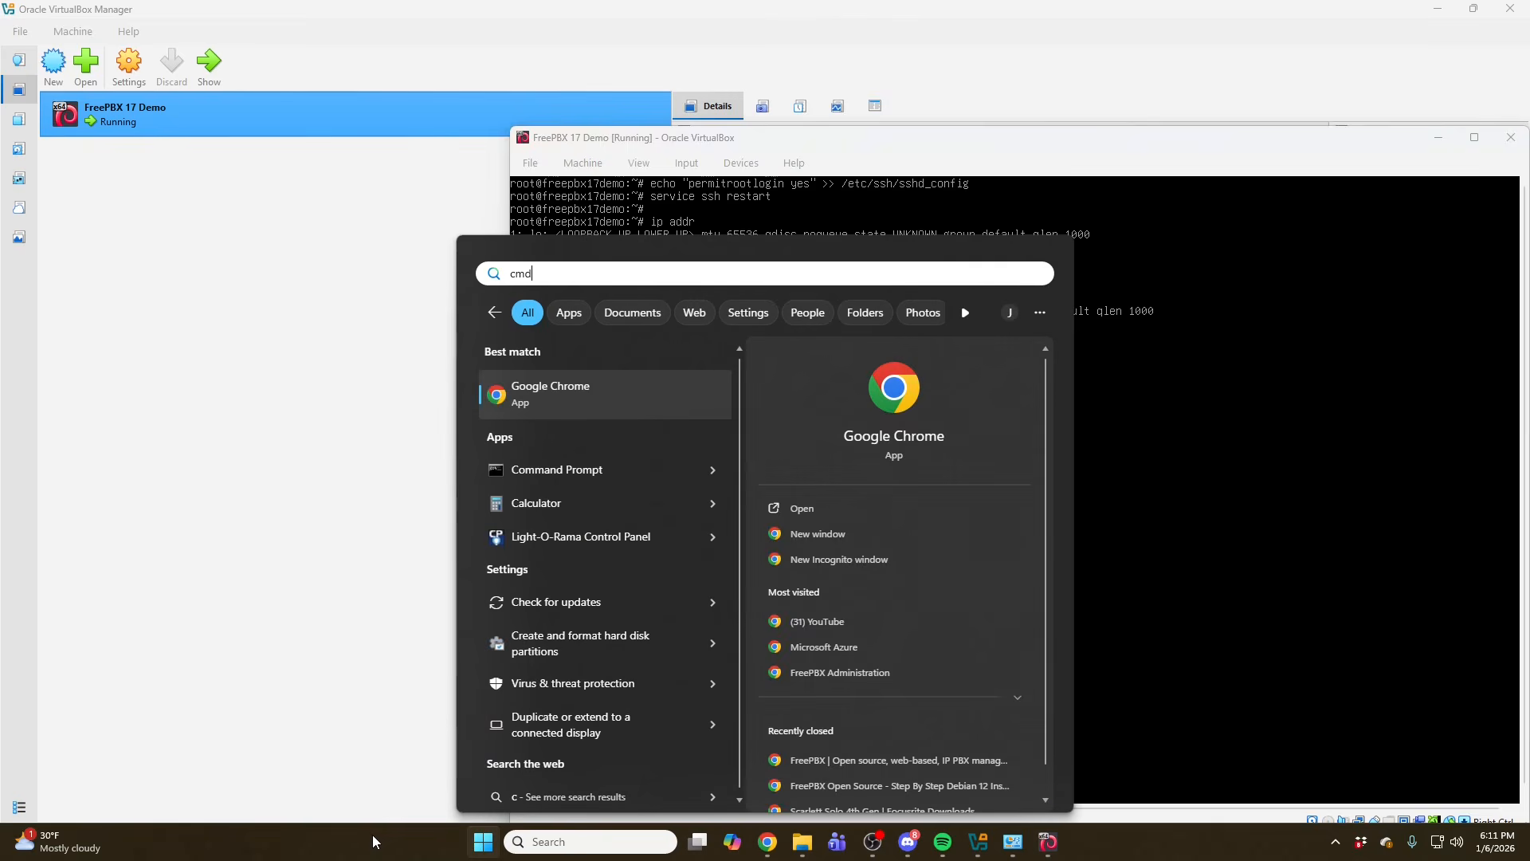
key(Return)
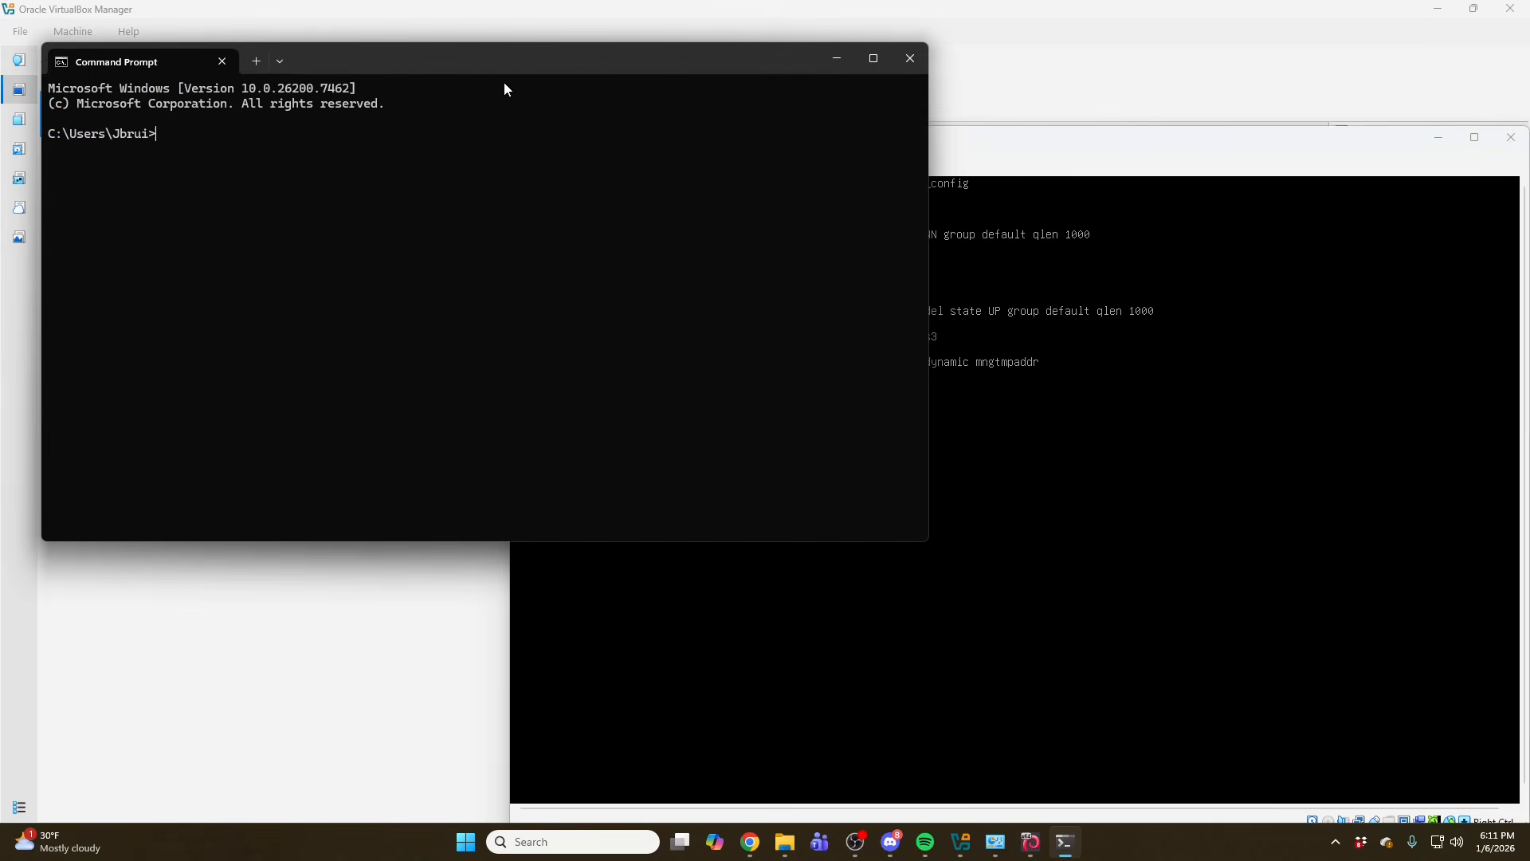
drag(502, 68, 912, 476)
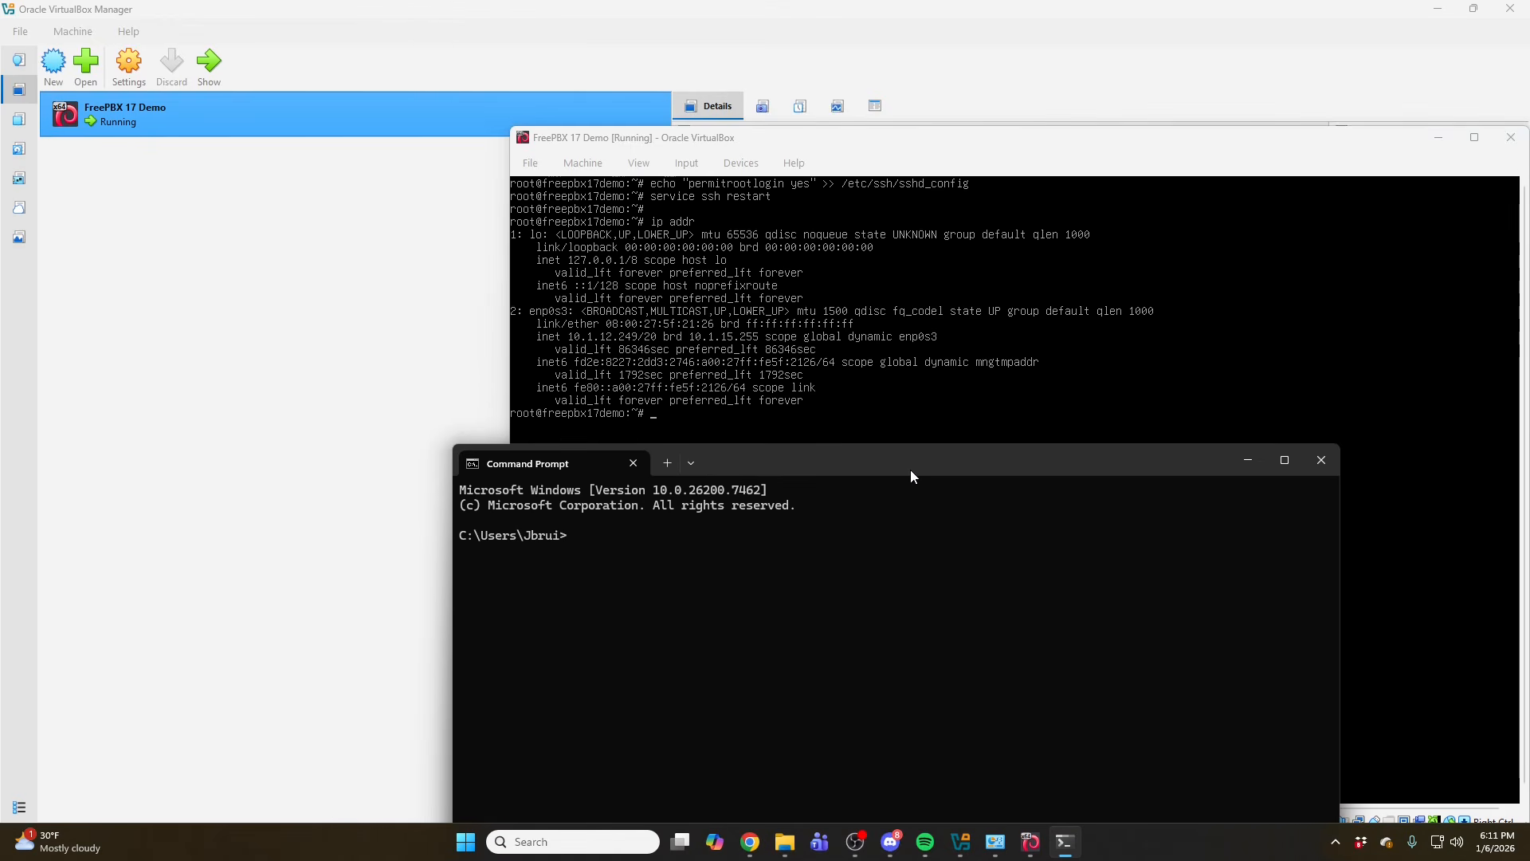
- Connect over SSH as root to 10.1.12.249, accept the host key, and enter the root password
text(ss)
key(BackSpace)
text(ss)
key(BackSpace)
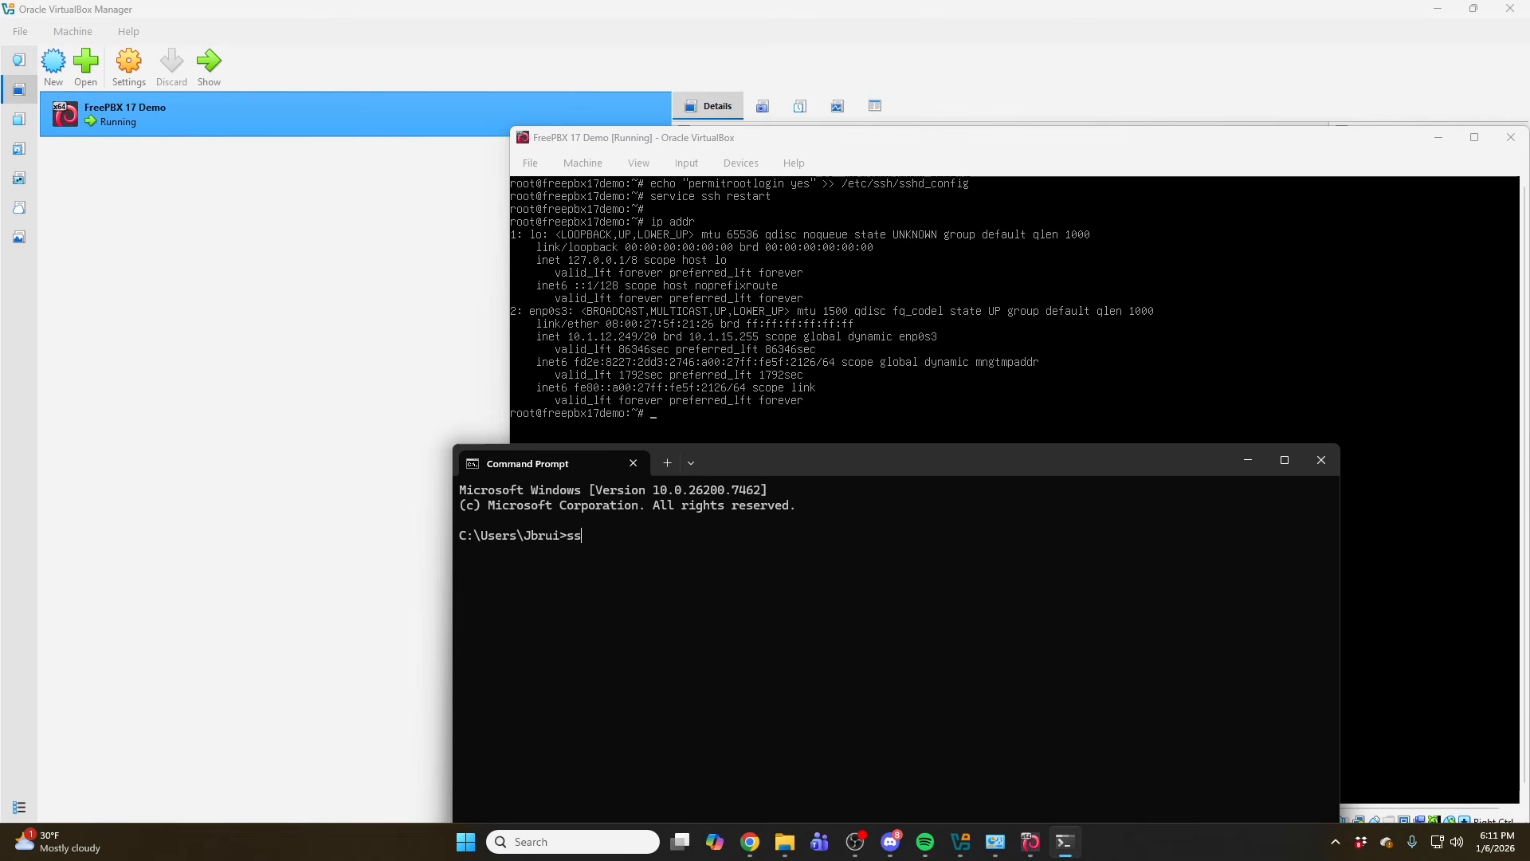
text(h root@10.1.12.249)
key(Return)
text(yes)
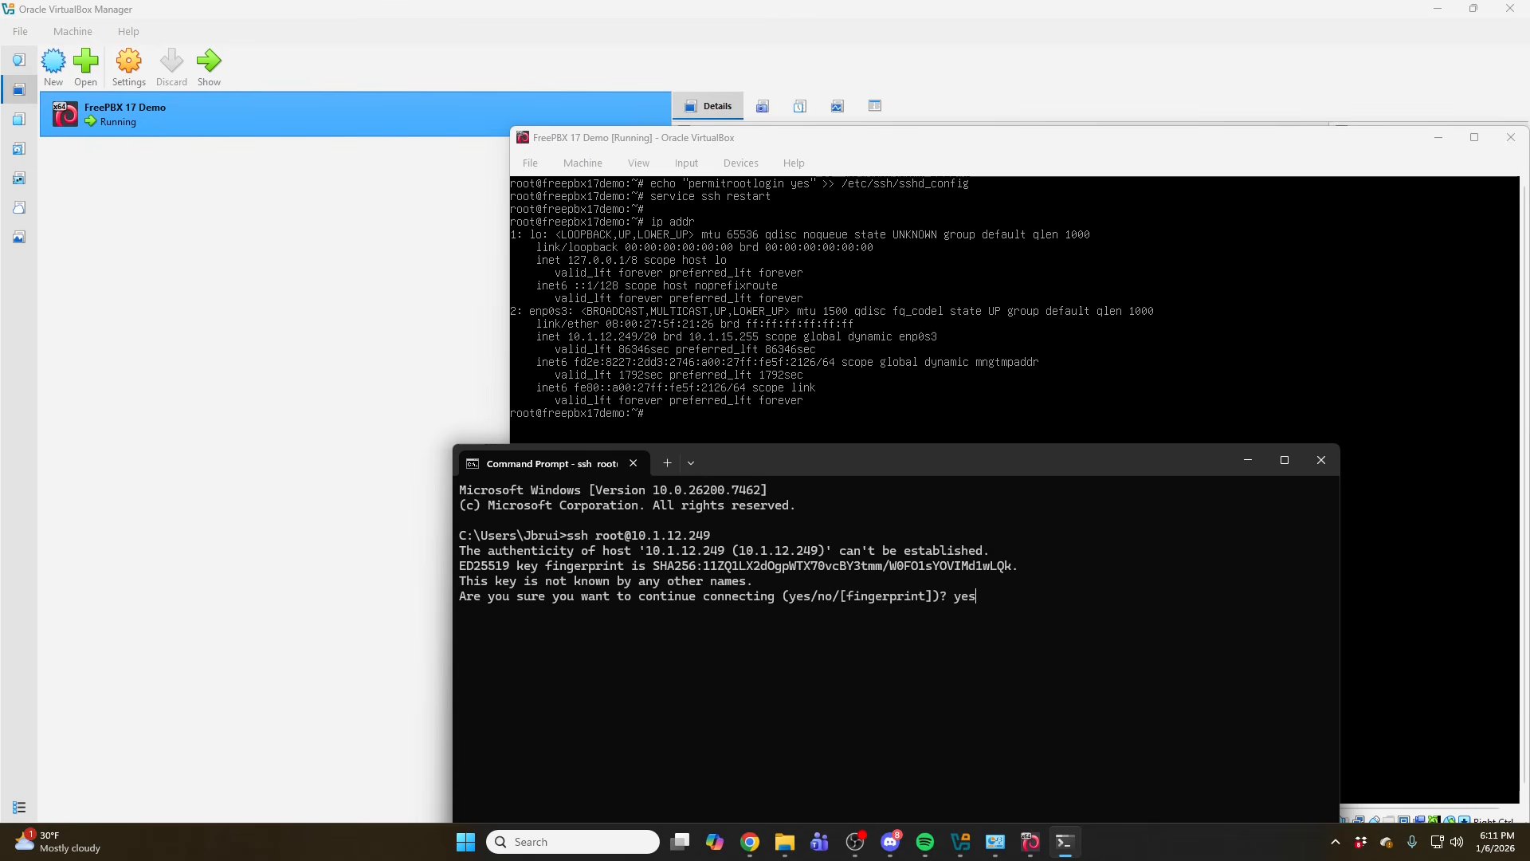
key(Return)
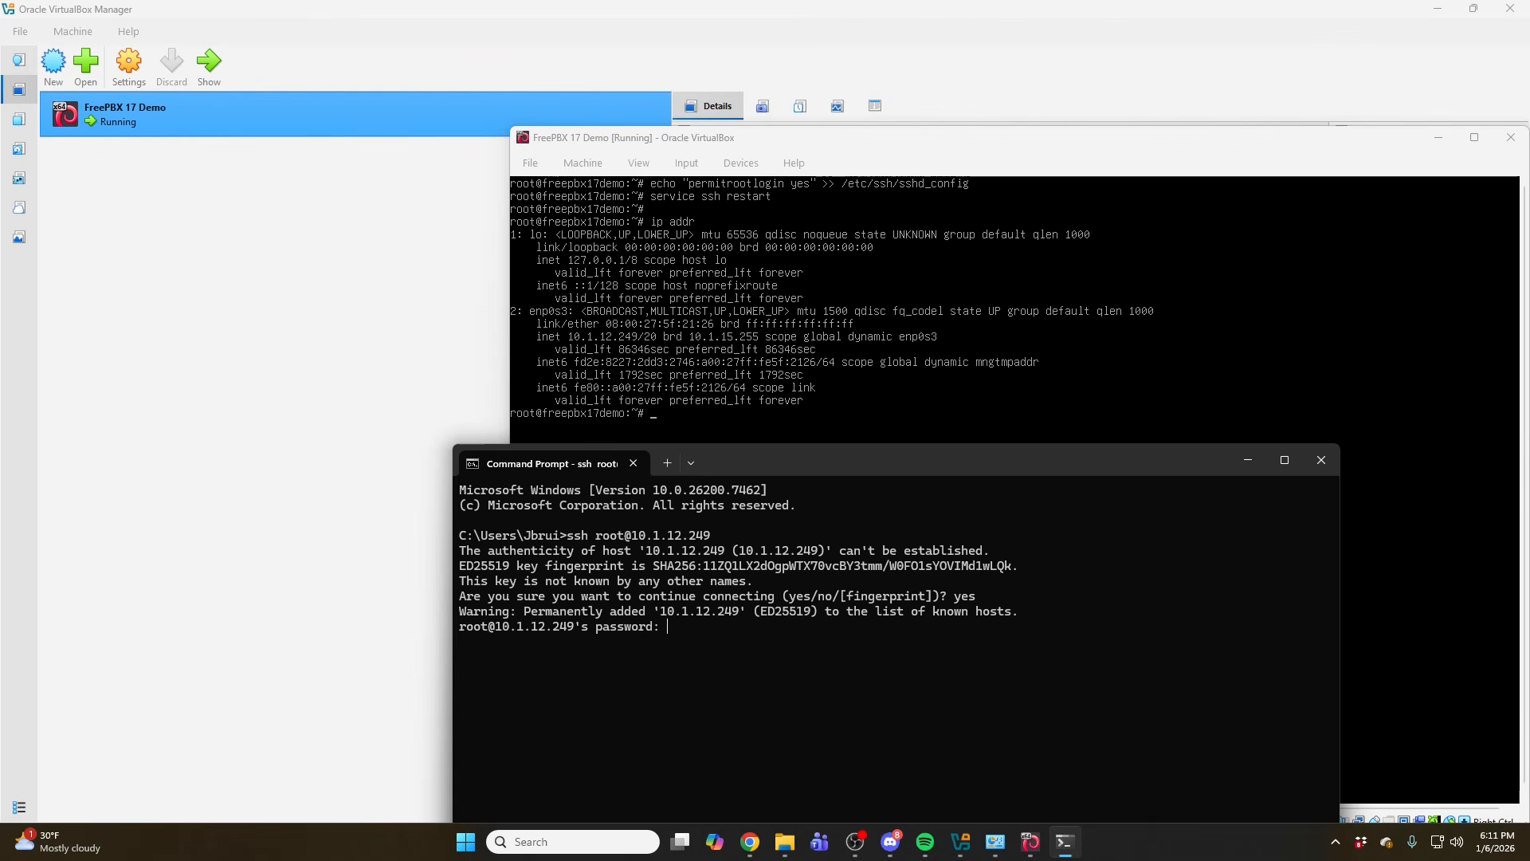
key(Return)
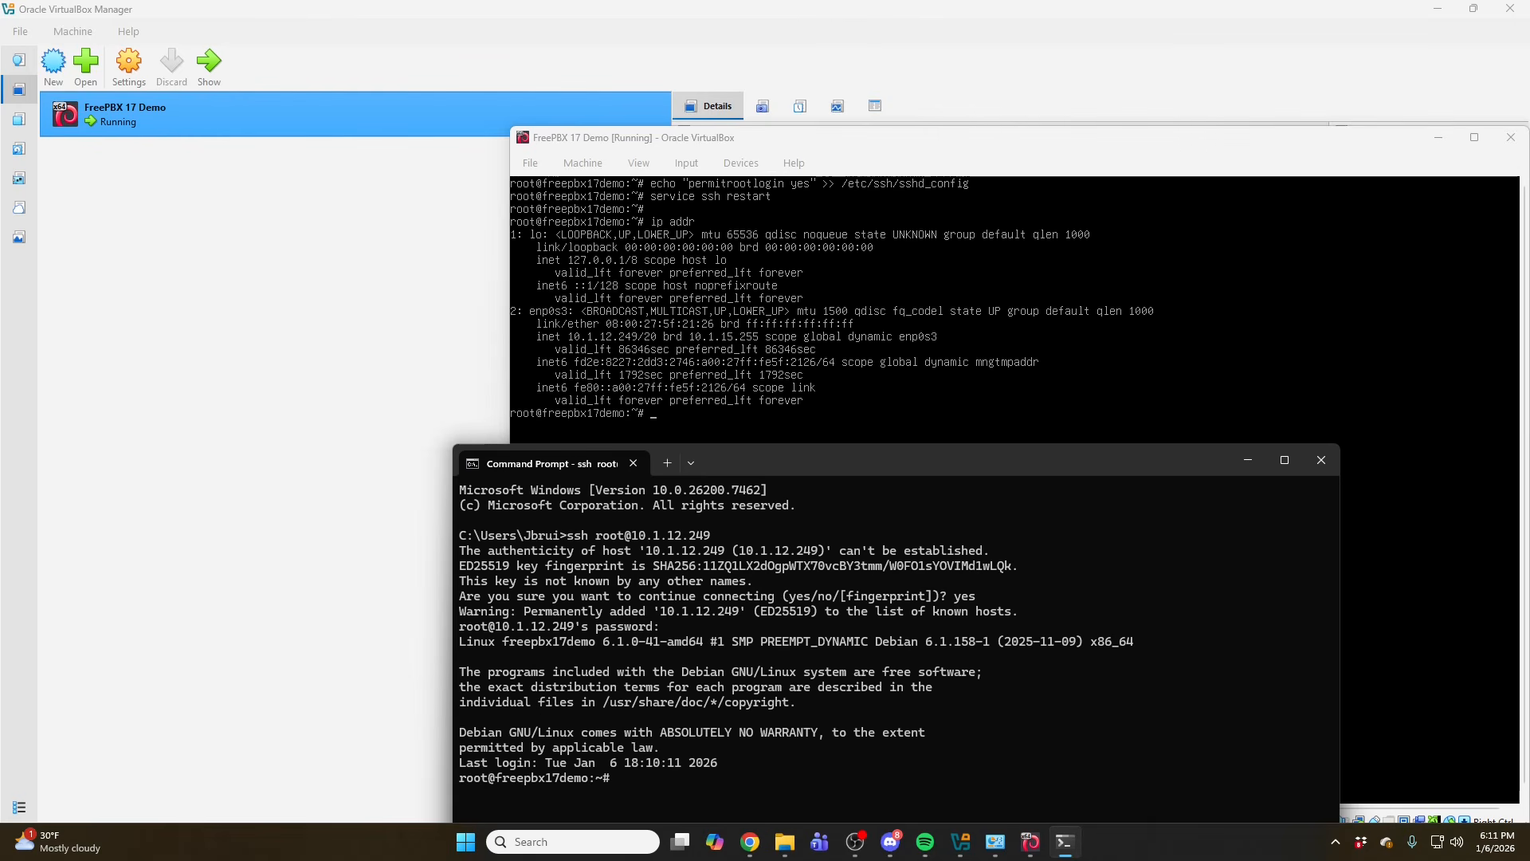
- Clear the SSH session screen and move the Command Prompt window up
key(Return)
key(Return)
text(clear)
key(Return)
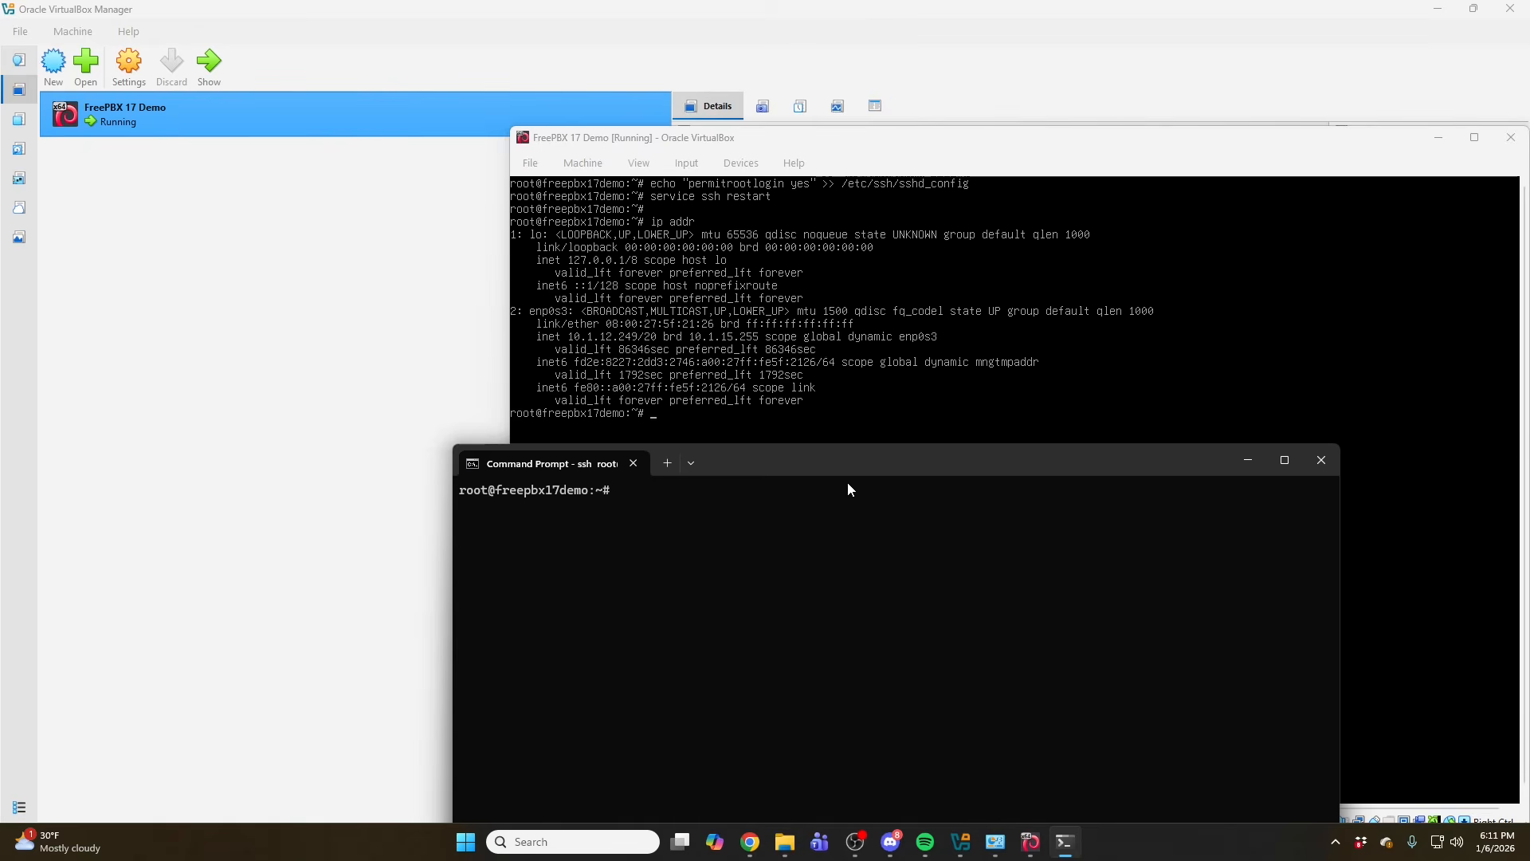
drag(837, 460, 731, 162)
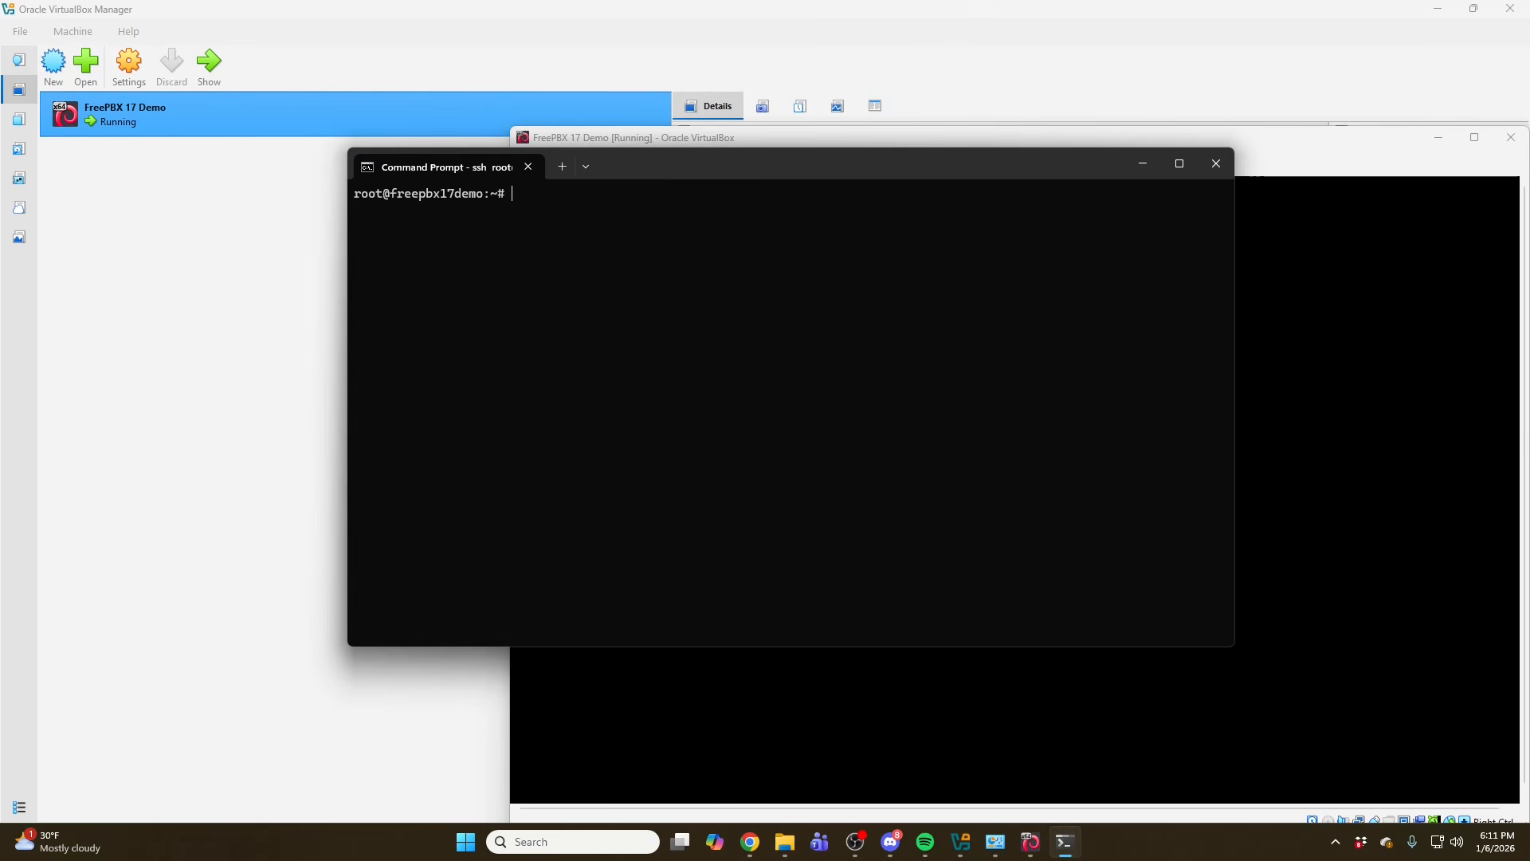
- Change to the /tmp directory in the SSH session
key(alt+Tab)
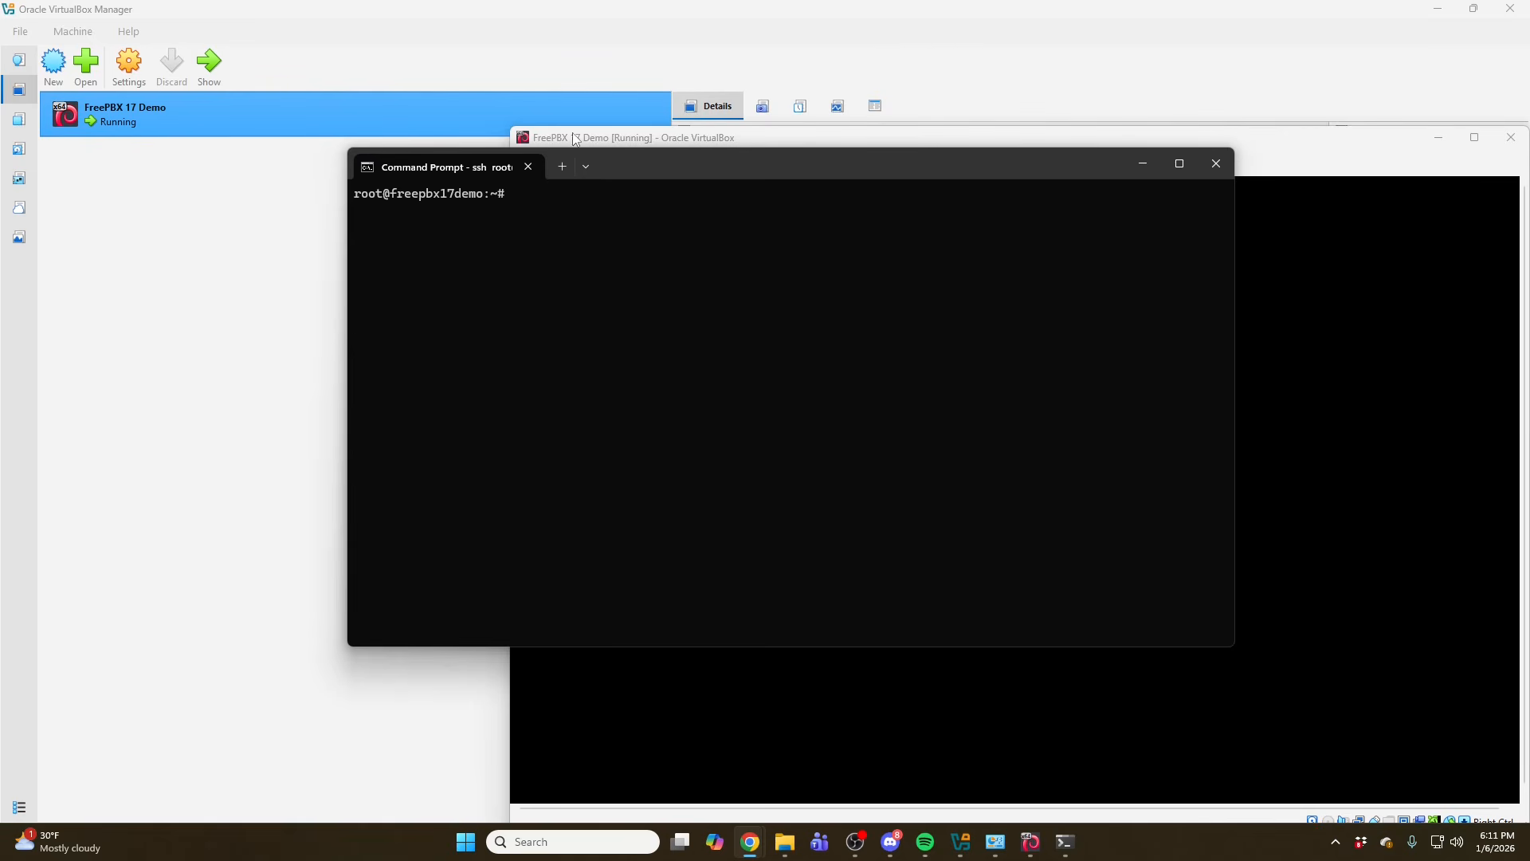
click(625, 223)
text(cd )
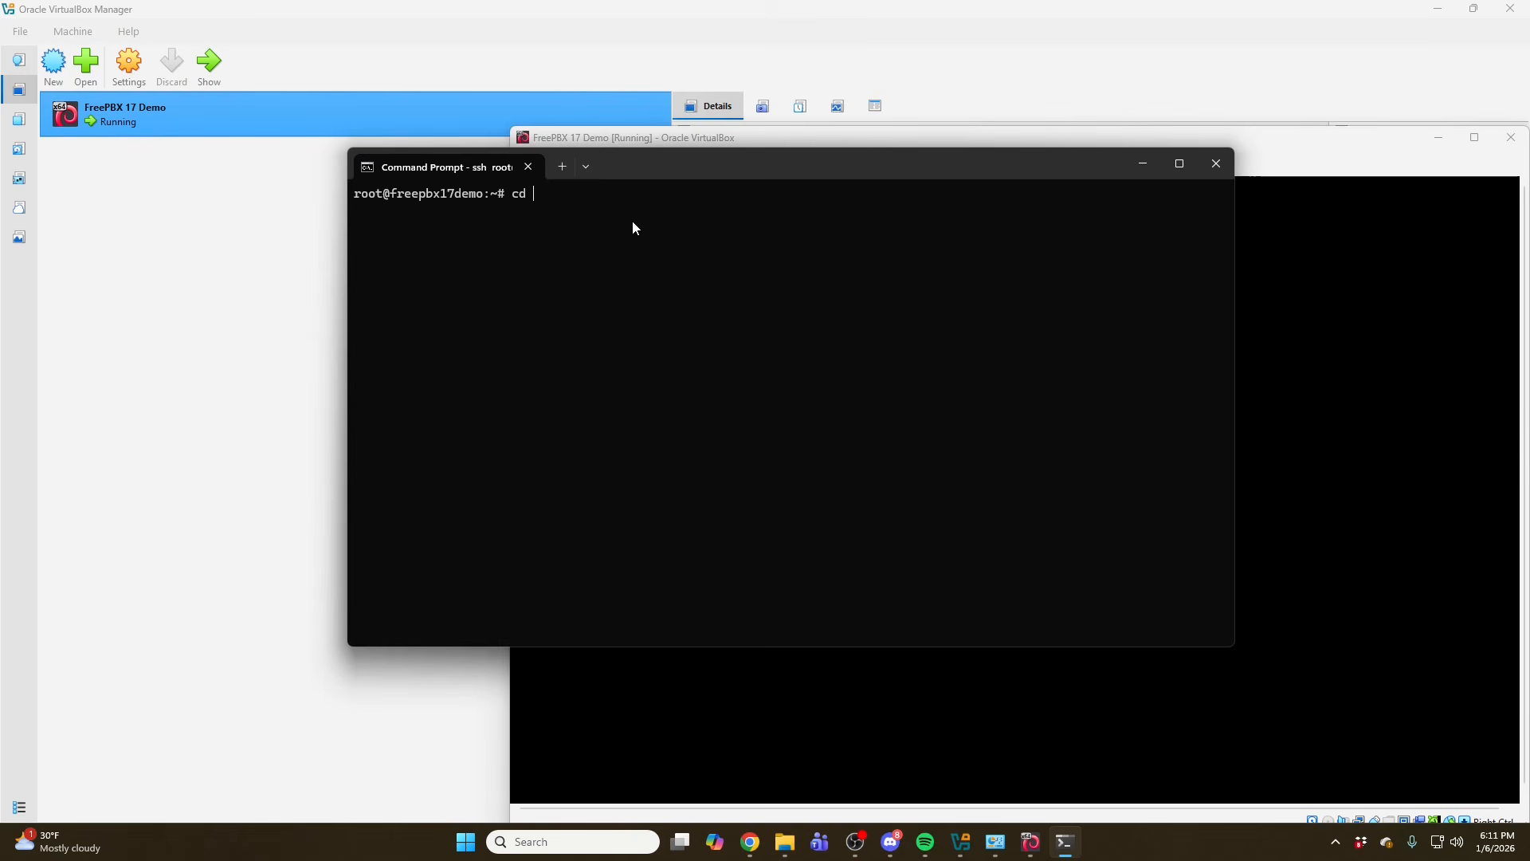
text(/tmp)
key(Return)
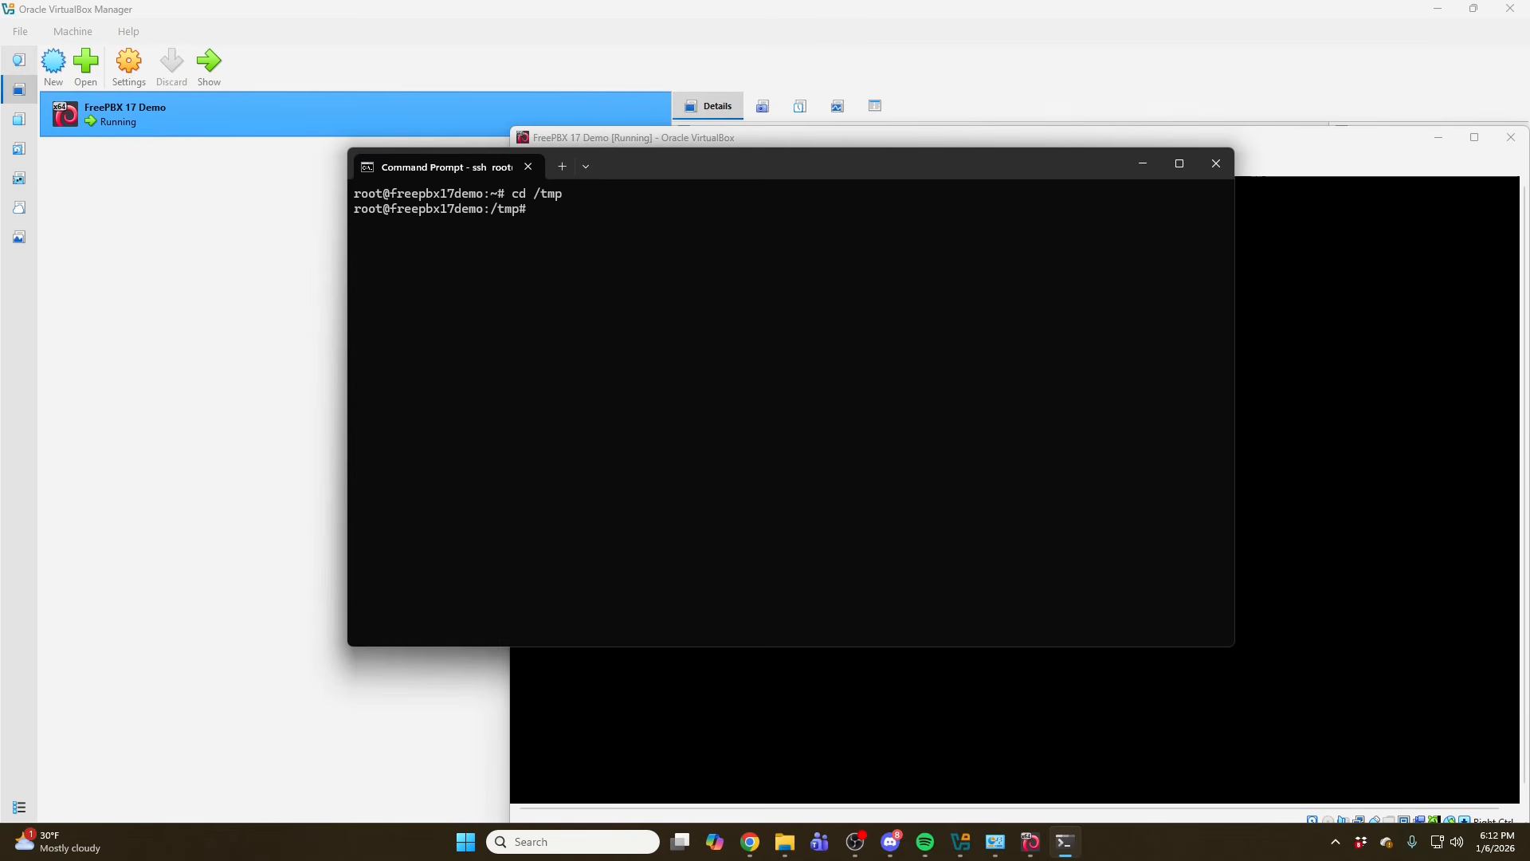
- Paste and run the wget command that downloads sng_freepbx_debian_install.sh into /tmp
key(alt+Tab)
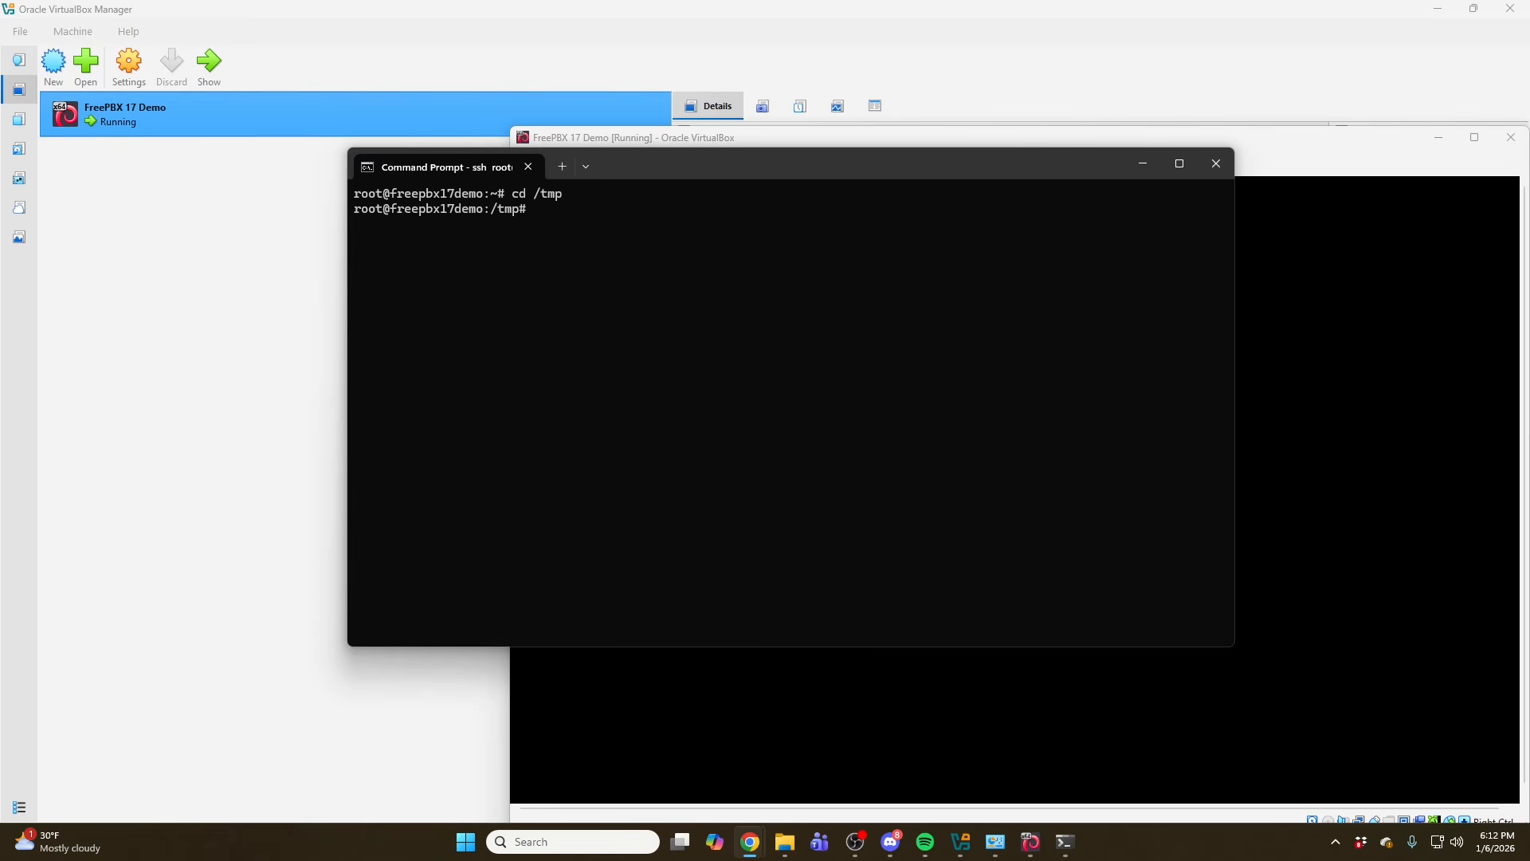
right_click(720, 300)
key(Return)
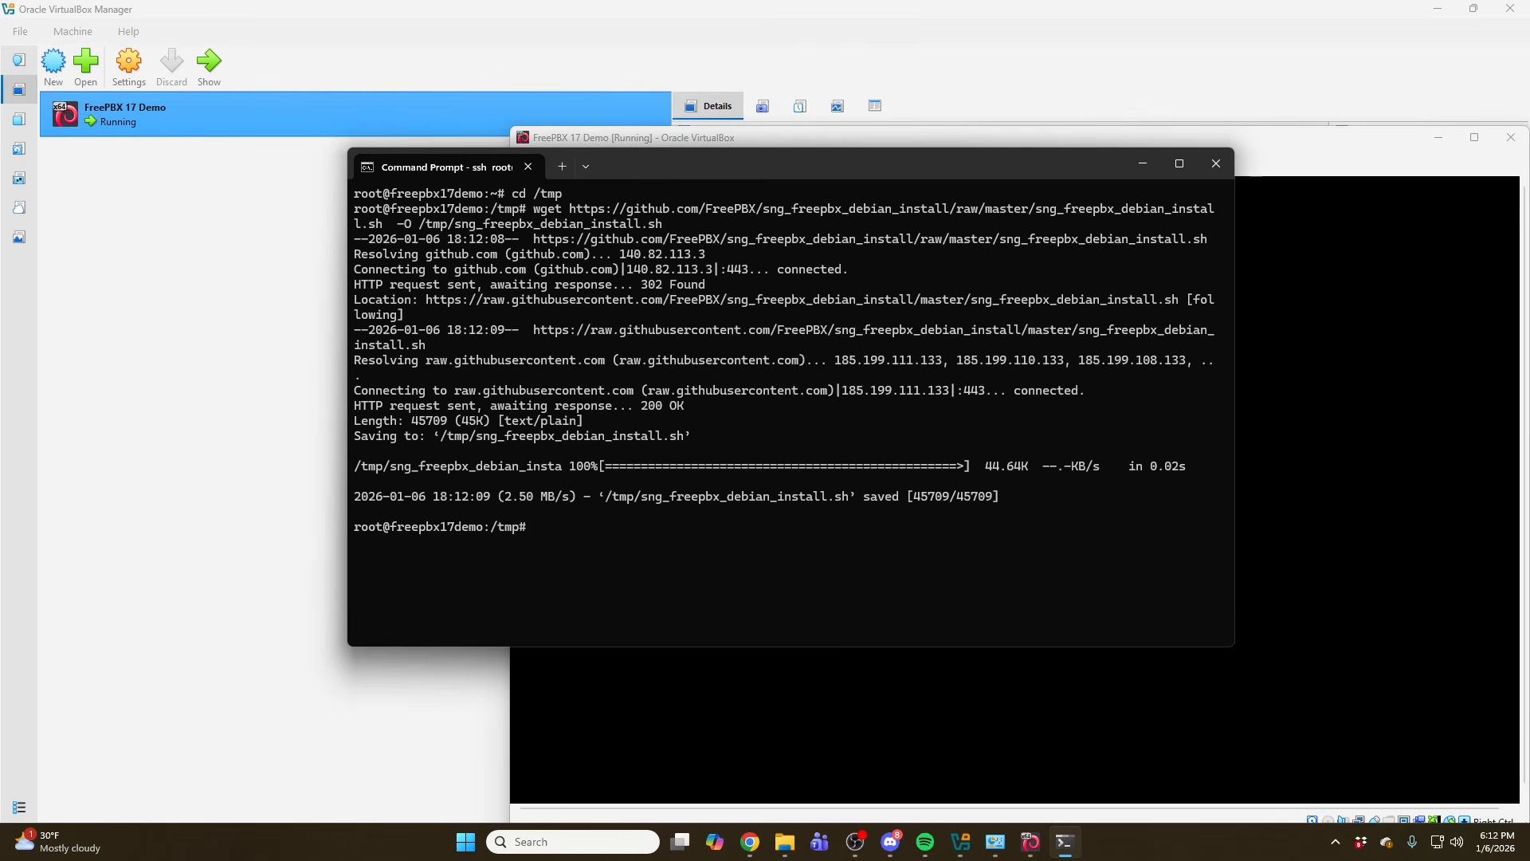
- Paste and run the command that executes the FreePBX Debian install script
key(alt+Tab)
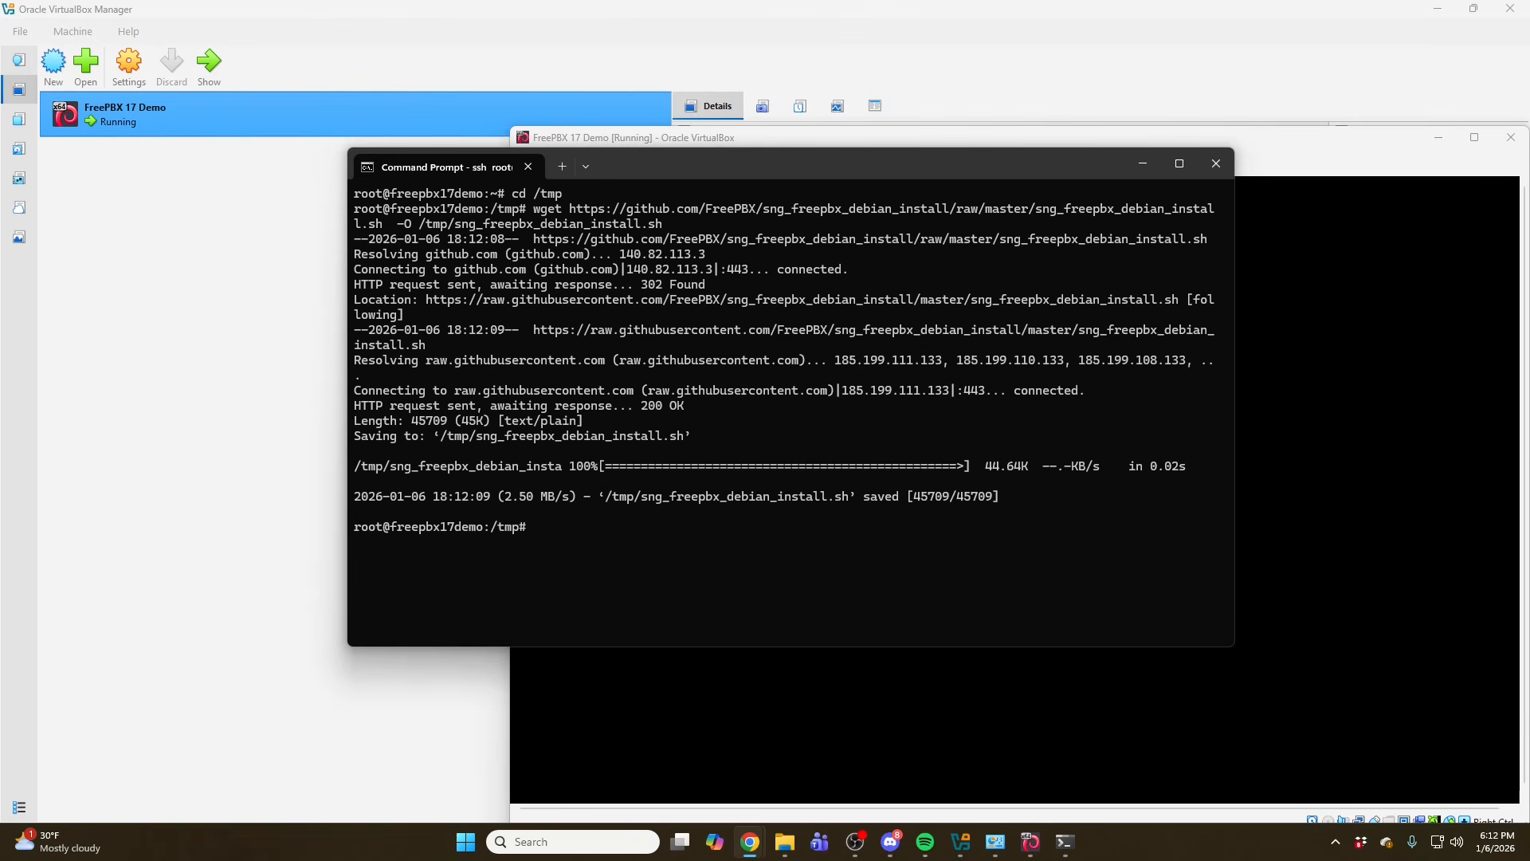
right_click(660, 529)
key(Return)
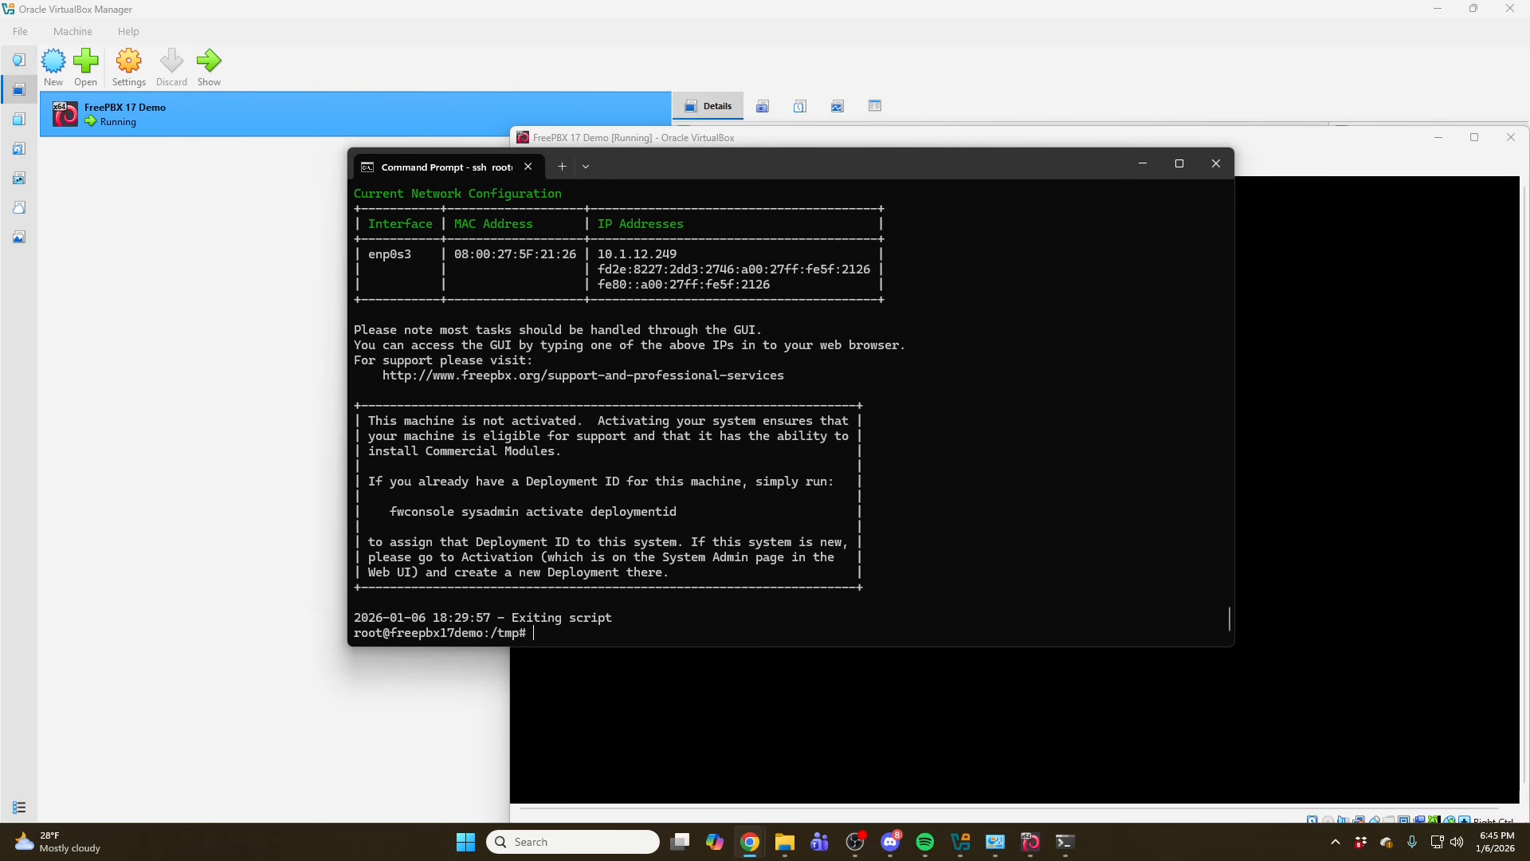
- Open the FreePBX web interface at 10.1.12.249 and enter admin as username plus the admin password and its confirmation
drag(571, 237, 622, 246)
double_click(627, 246)
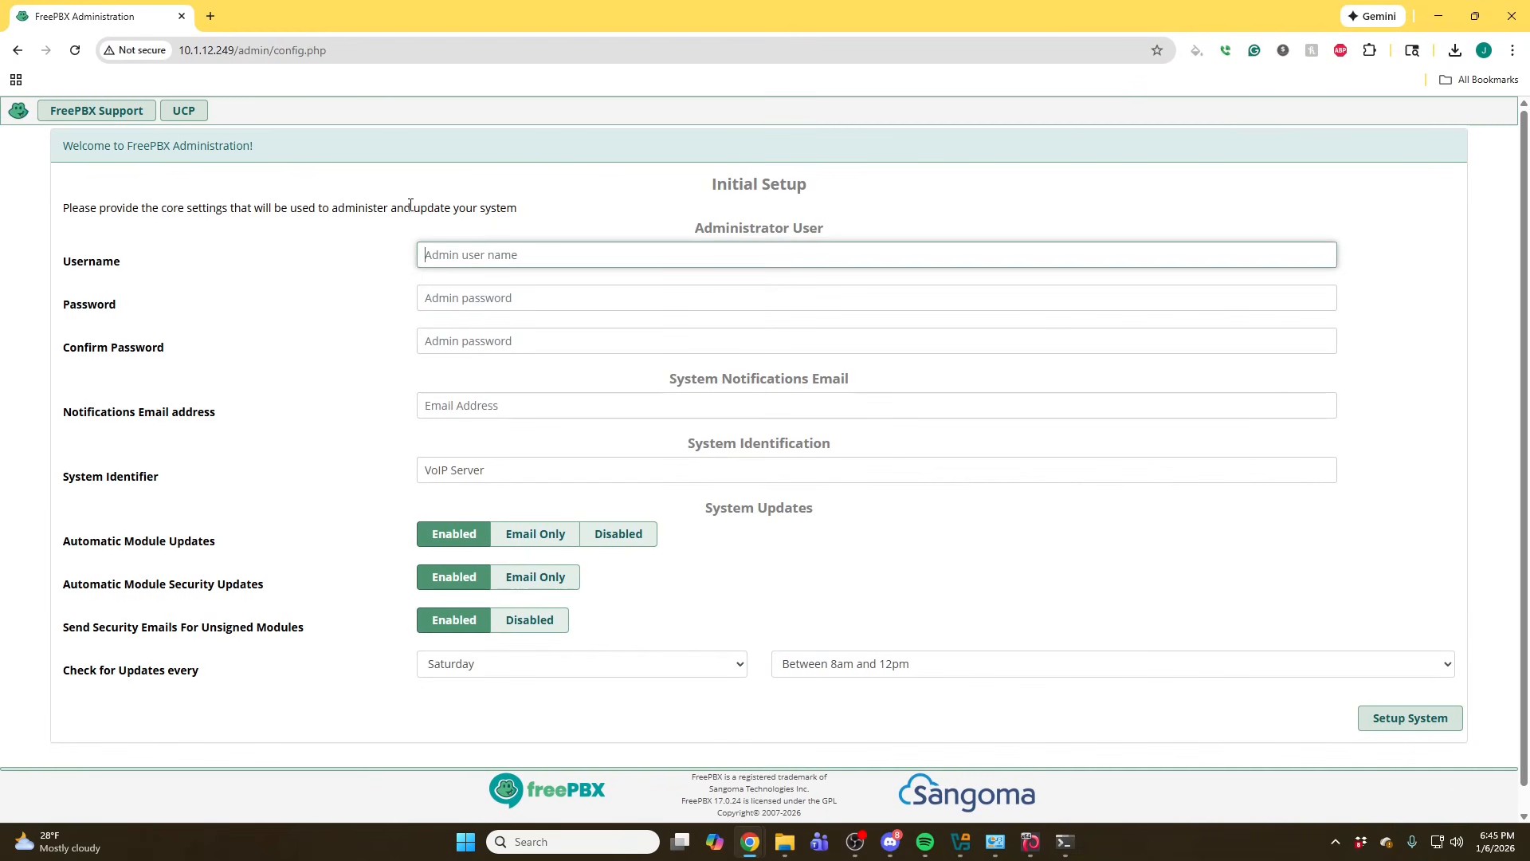
text(admin)
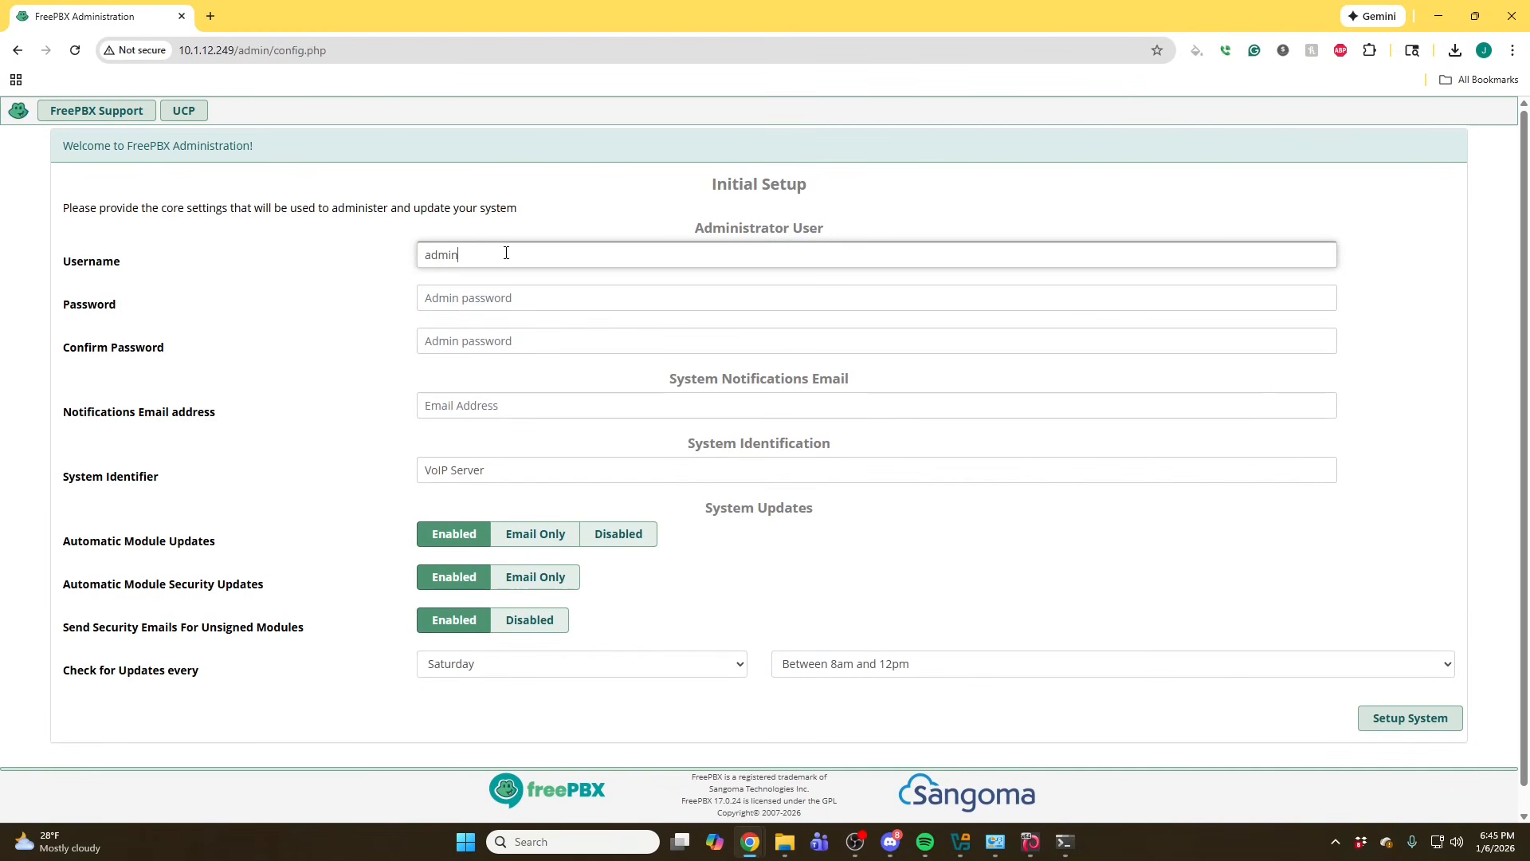
key(Tab)
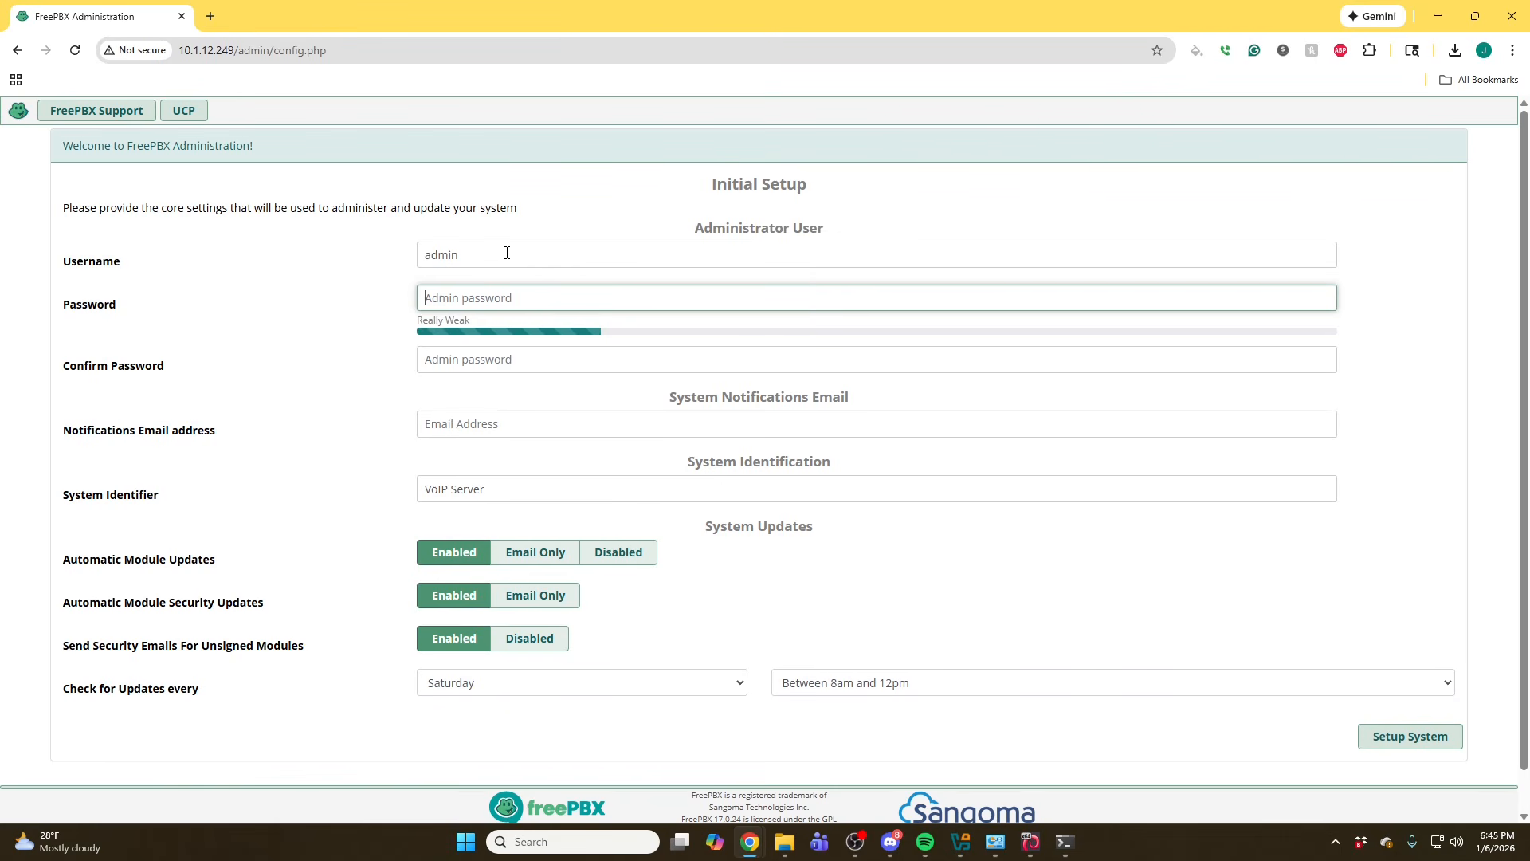
text(•••••••••••)
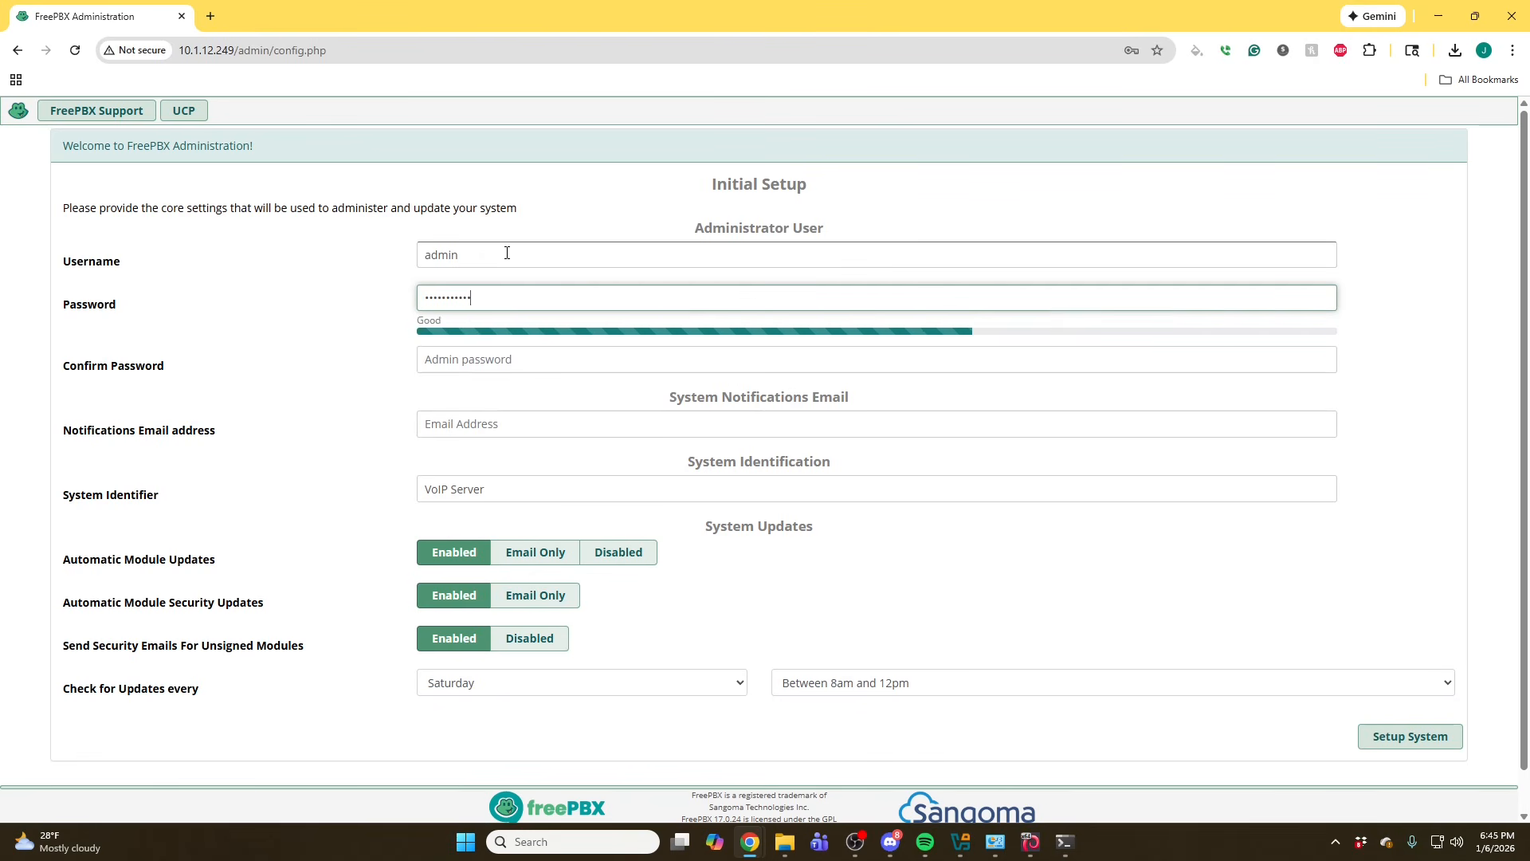
text(••)
key(Tab)
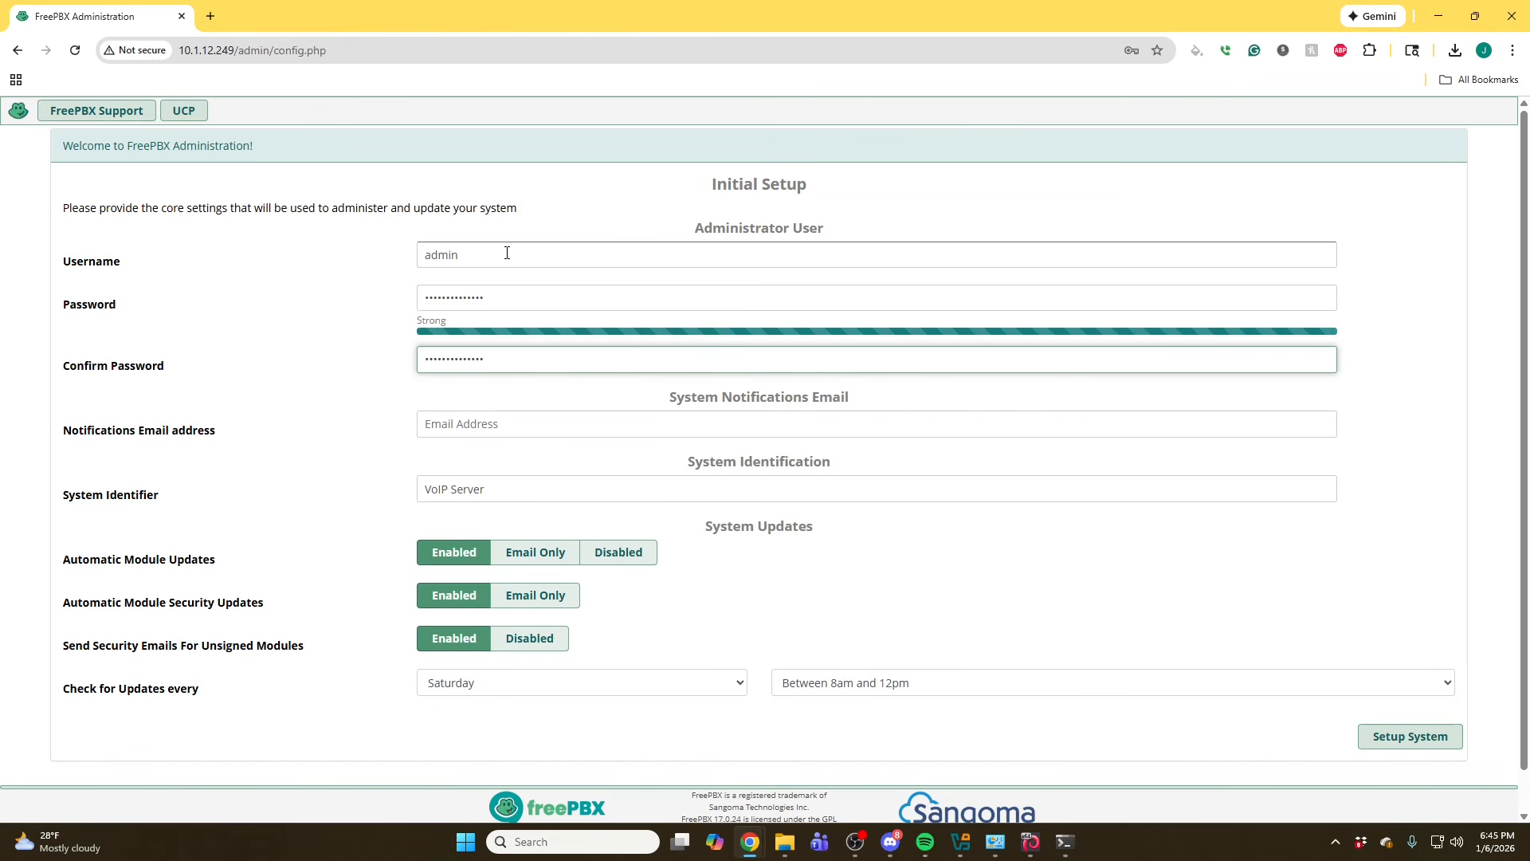
- Leave the notification email empty, keep the VoIP Server identifier, and submit the initial setup
click(500, 424)
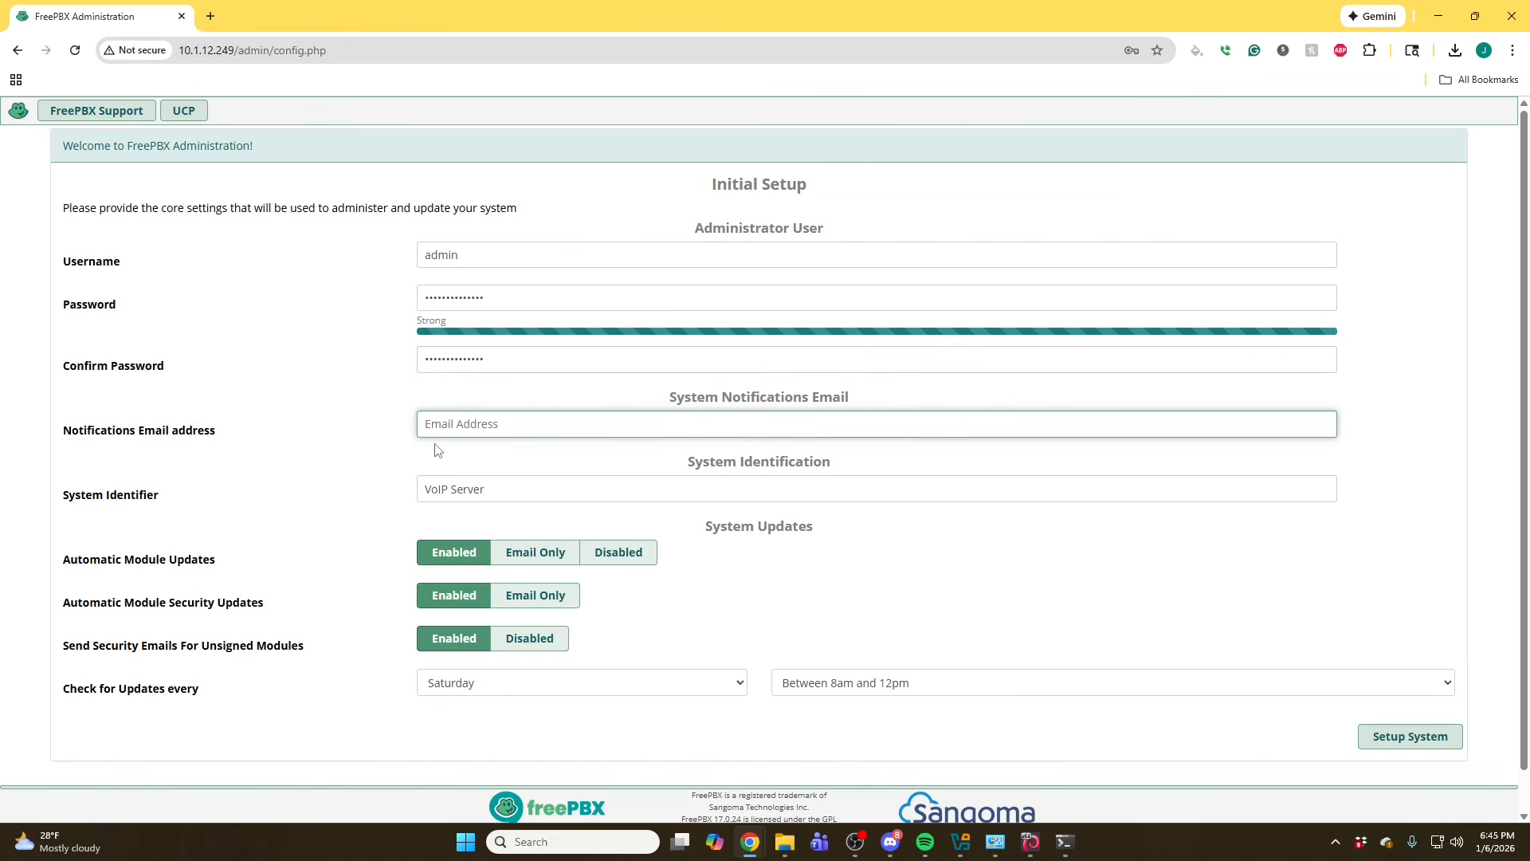
drag(529, 491, 421, 520)
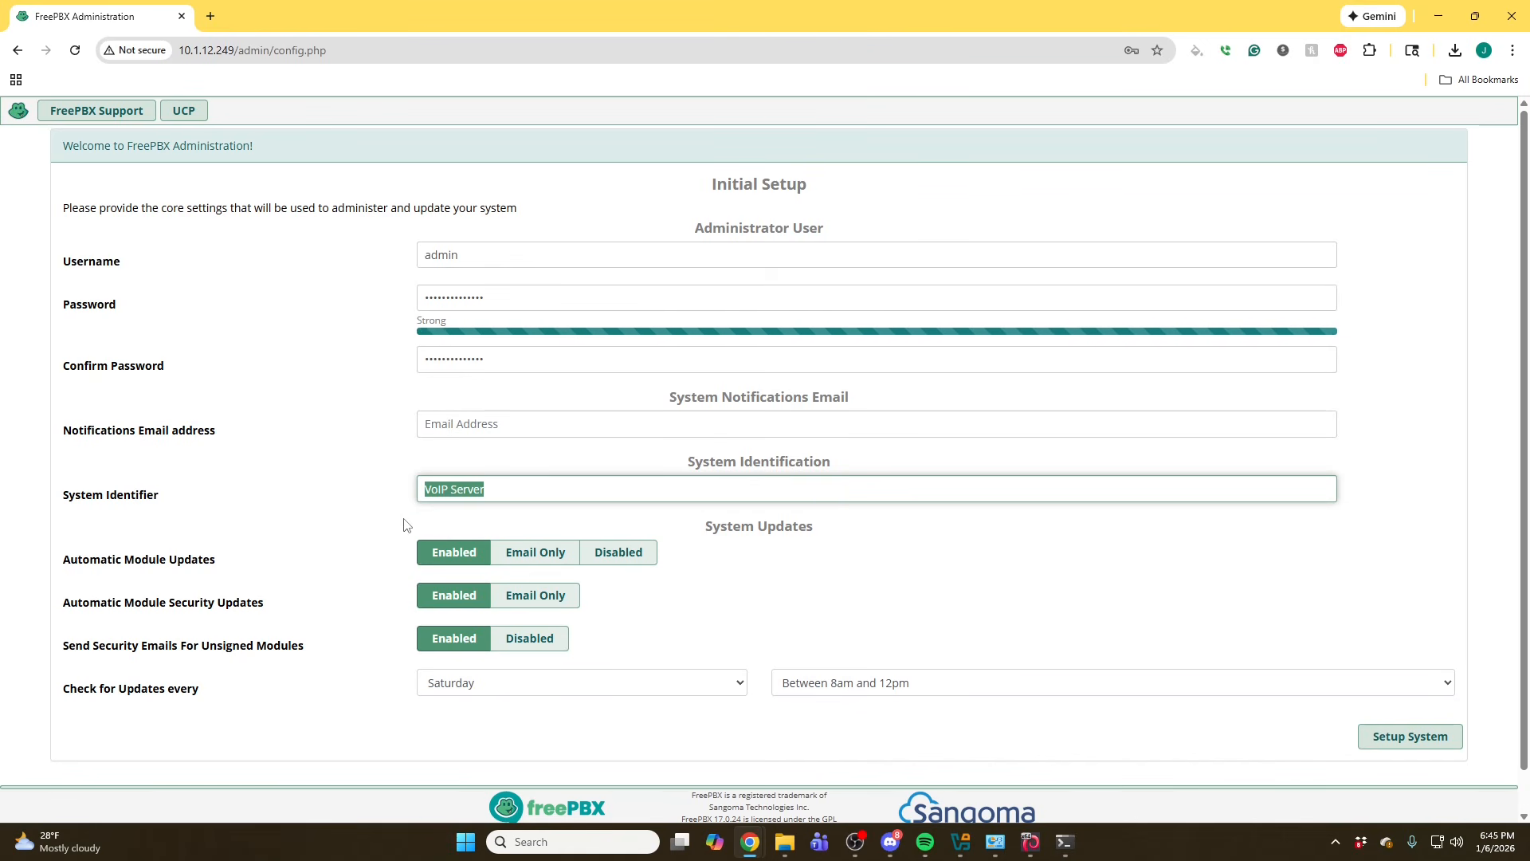
click(413, 510)
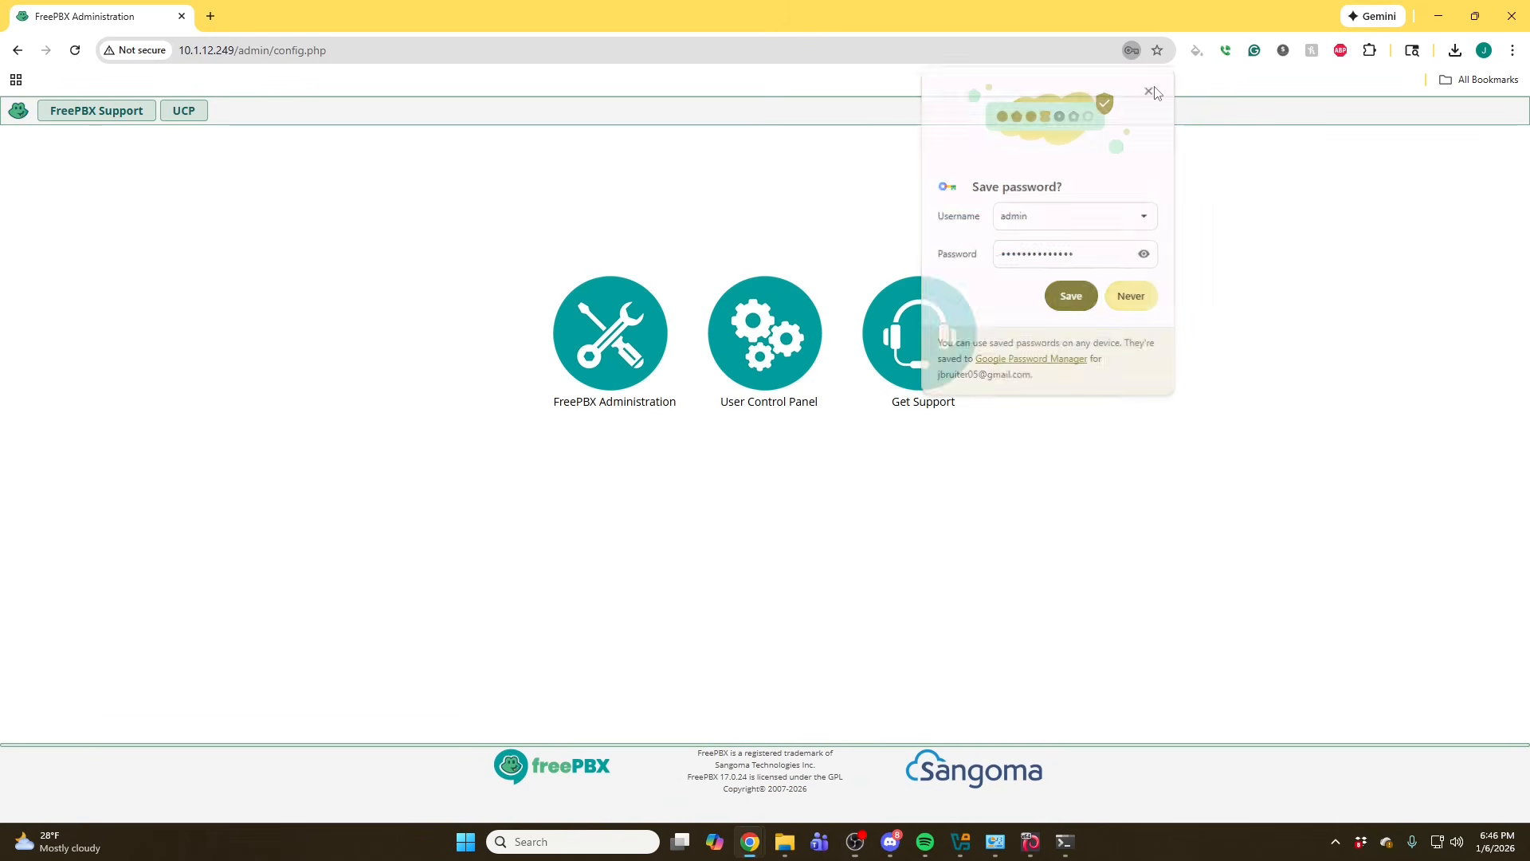
- Open FreePBX Administration, log in as admin with the admin password, and dismiss the save-password prompt
click(657, 330)
click(679, 446)
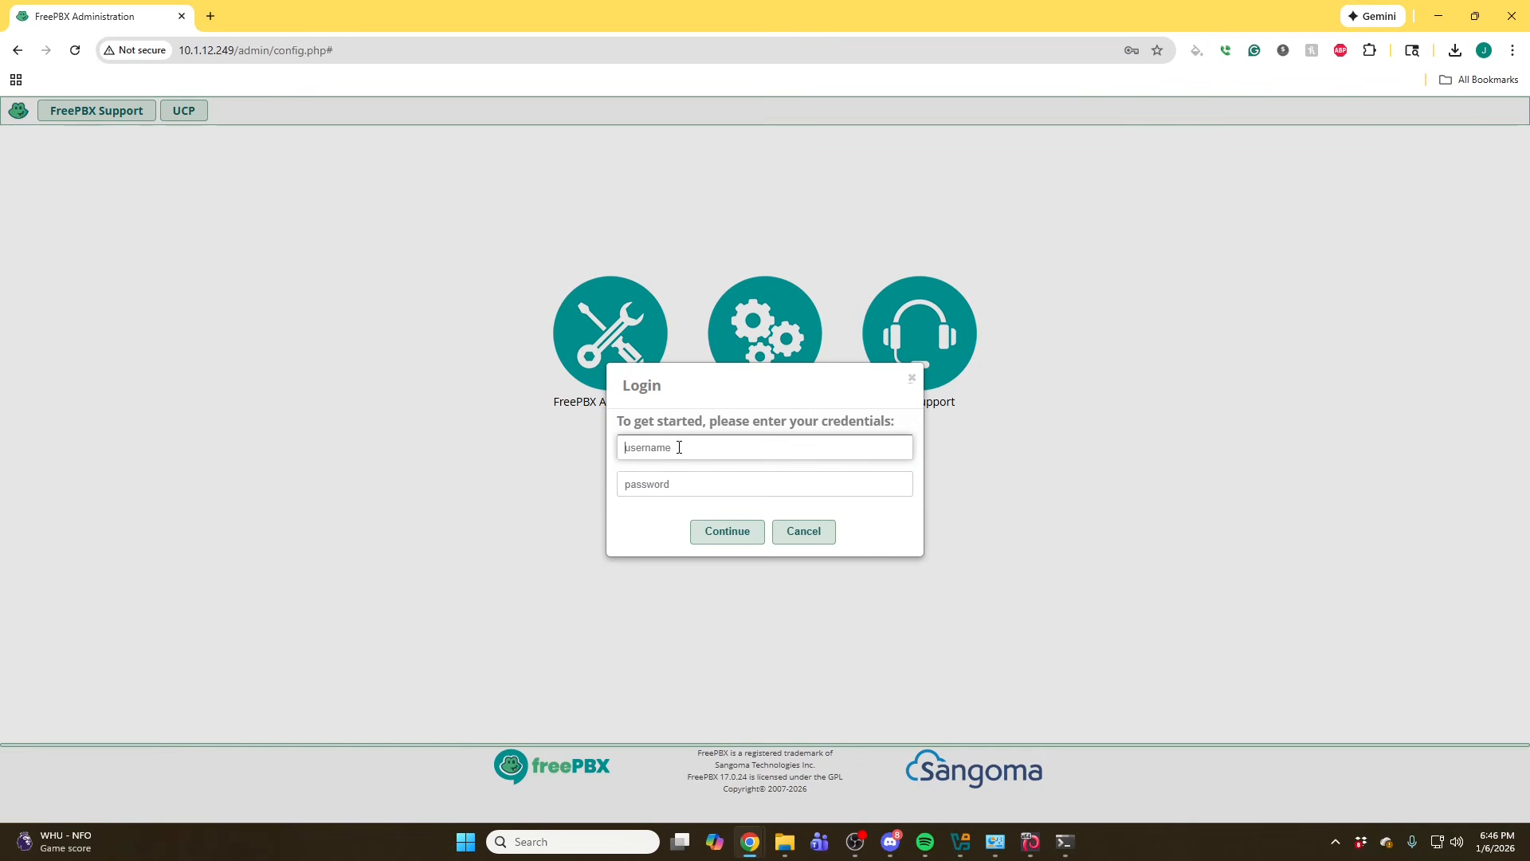
text(admin)
key(Tab)
text(a)
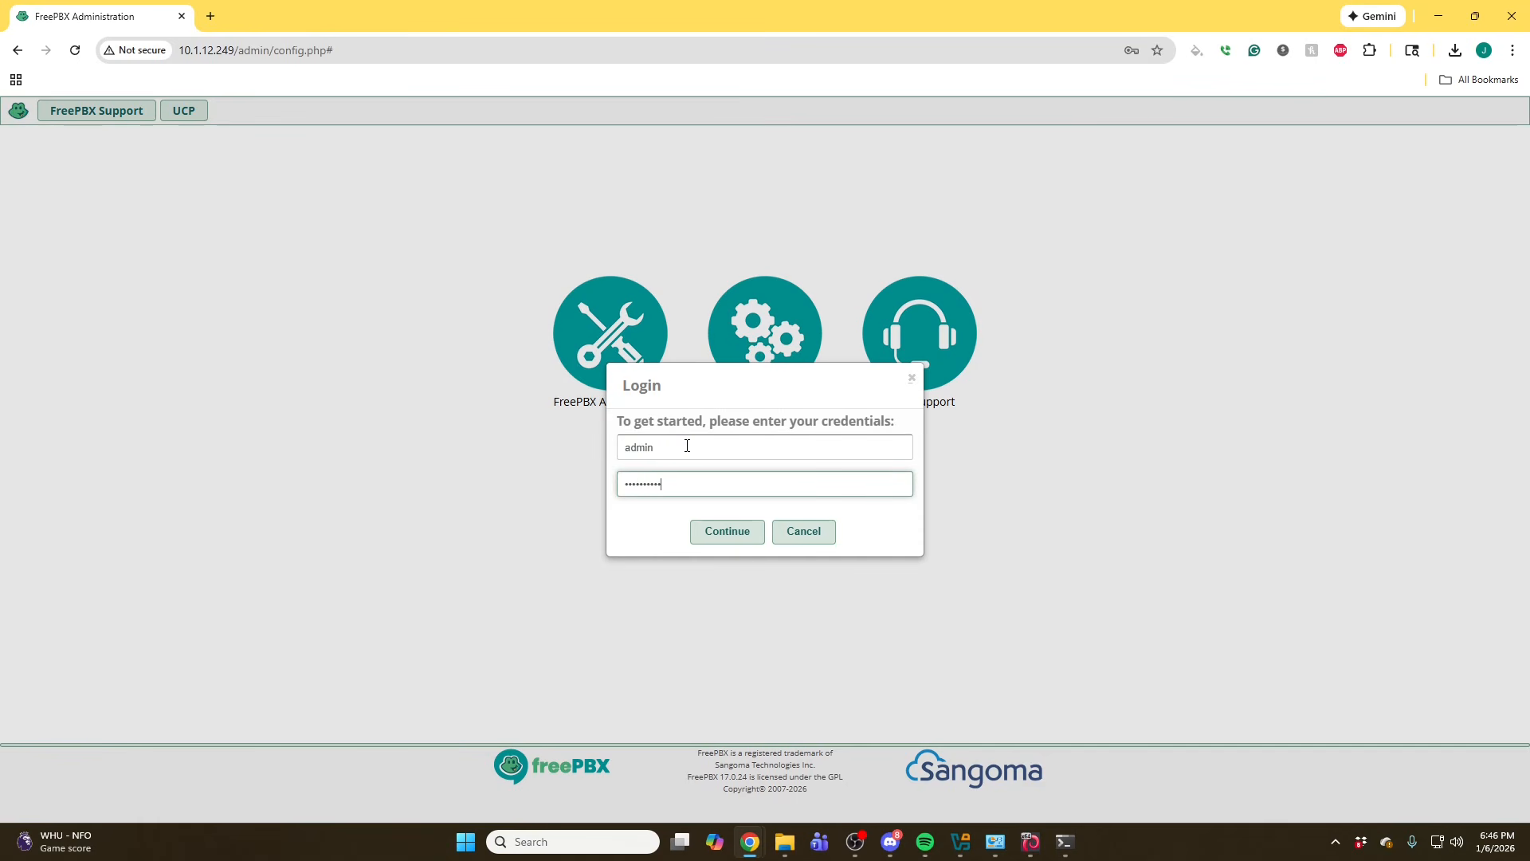
key(Return)
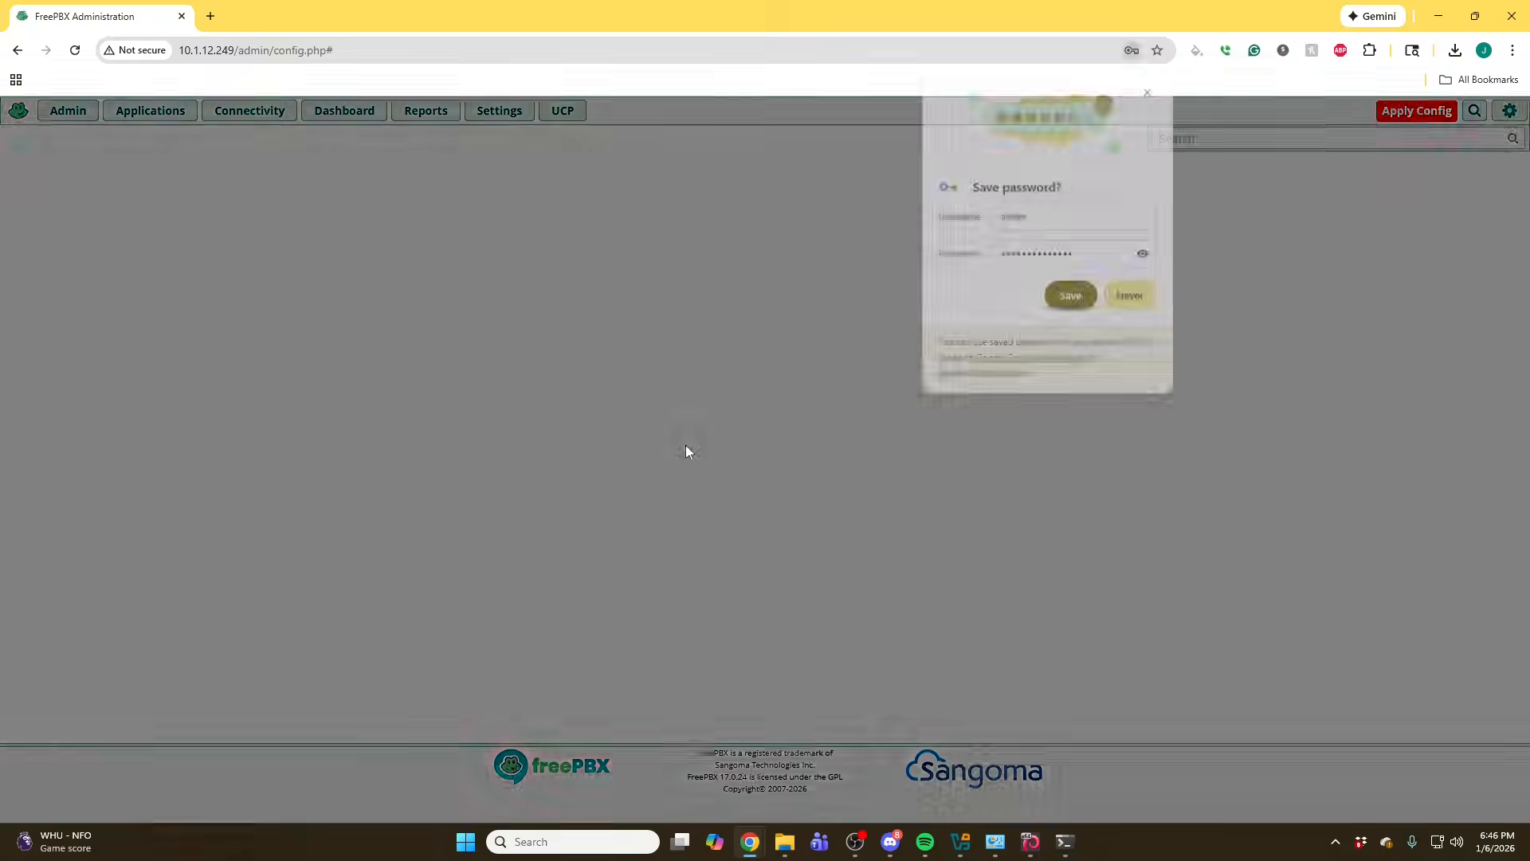
click(1151, 89)
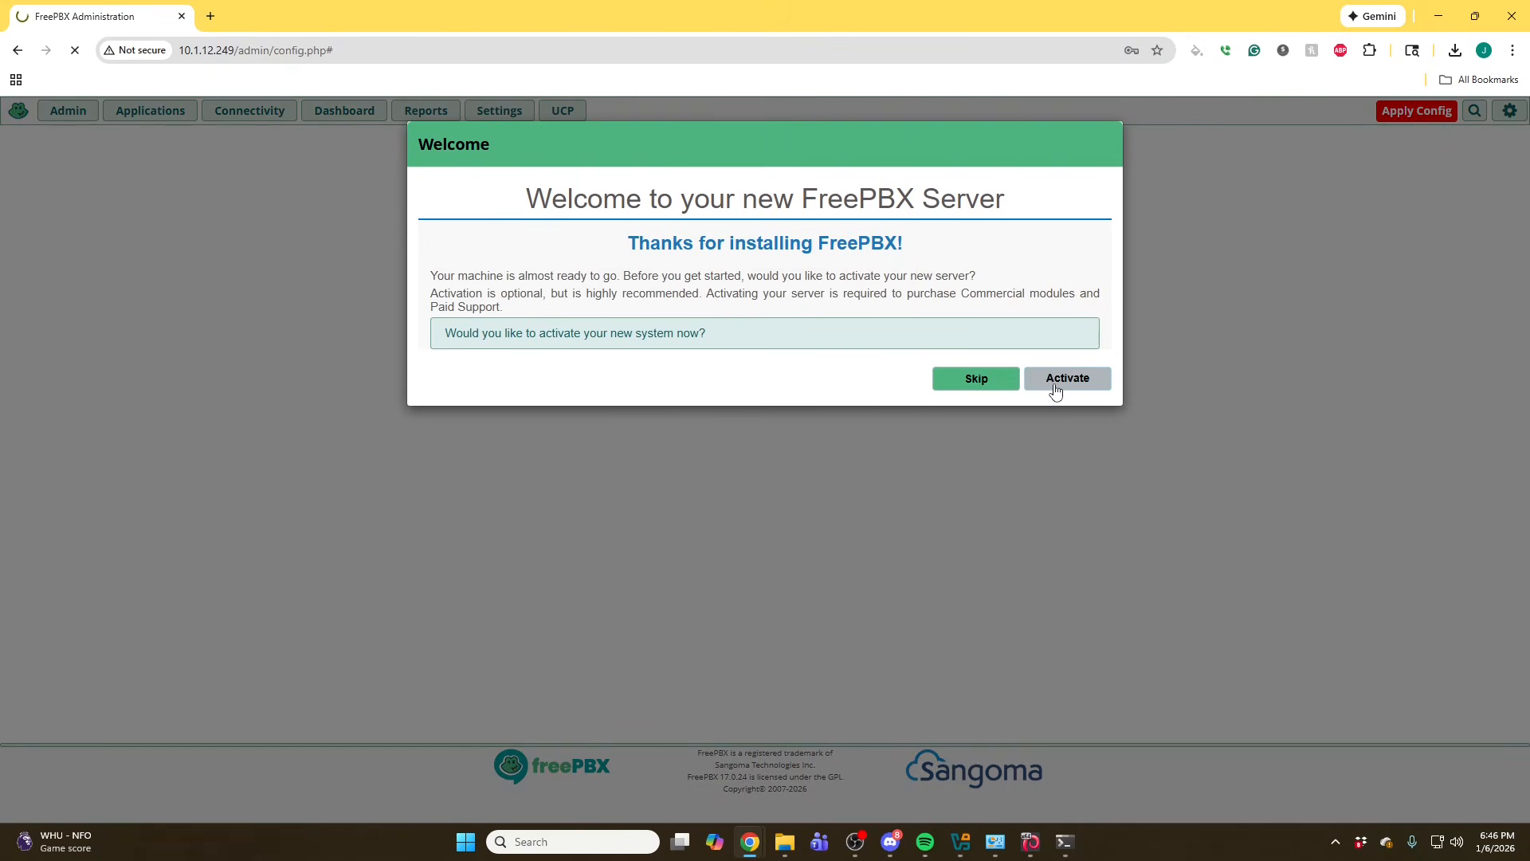
- Choose to activate the new FreePBX server from the welcome dialog
click(1054, 386)
click(851, 273)
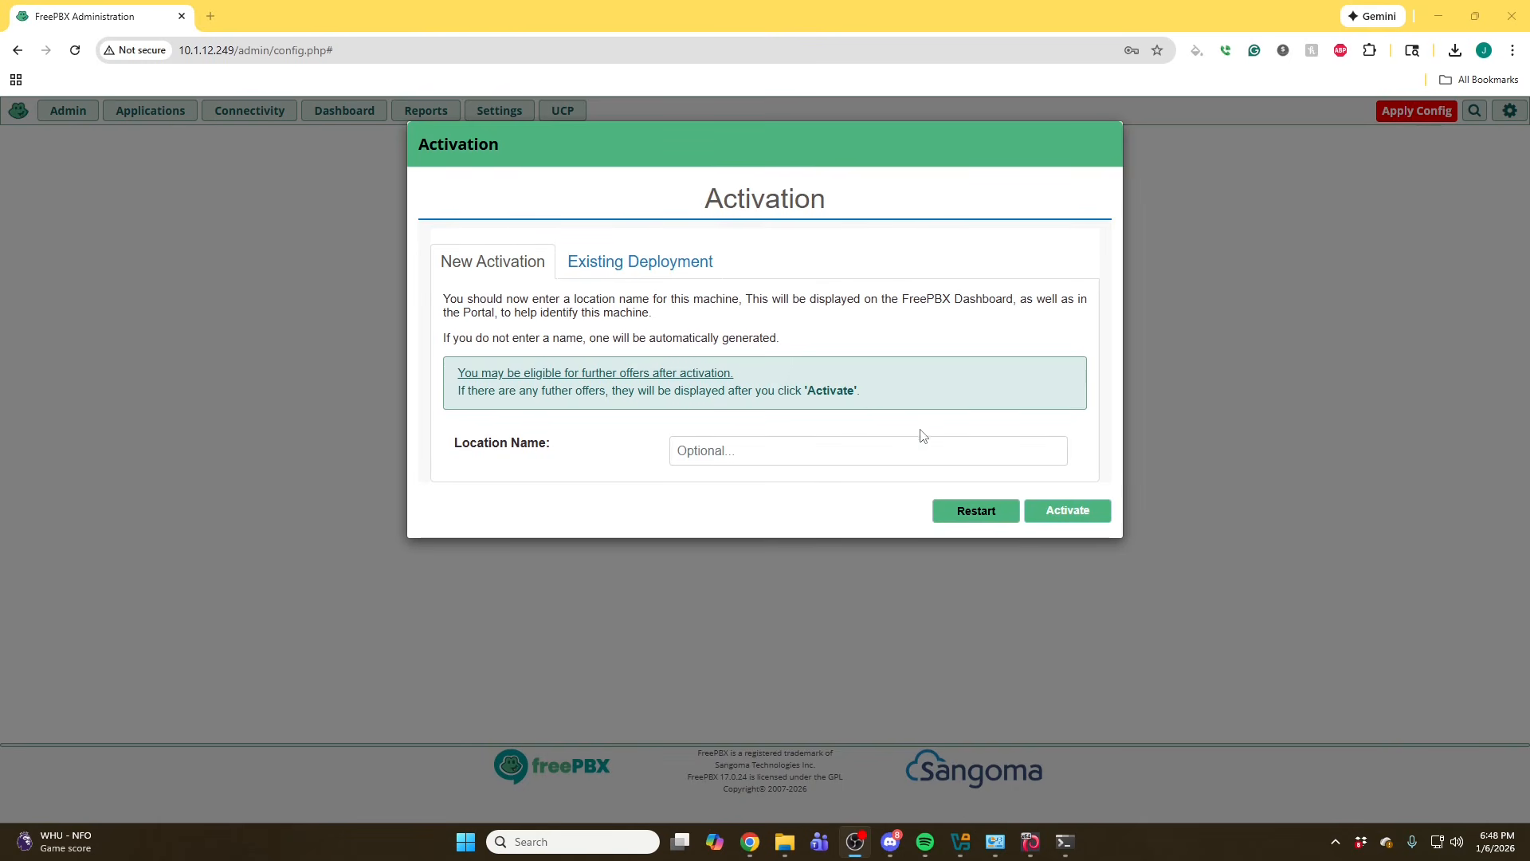
click(668, 272)
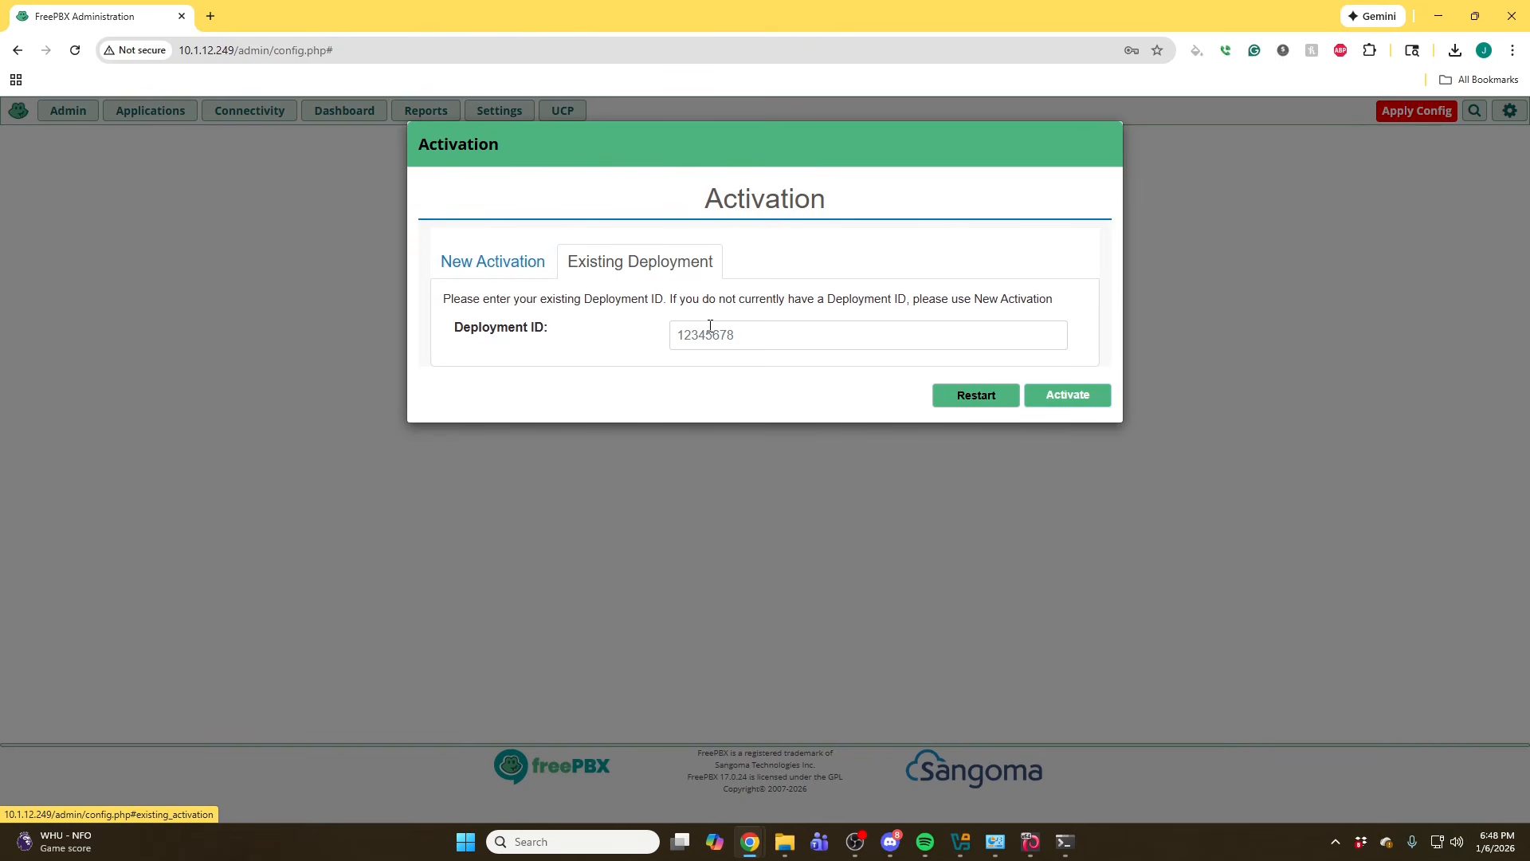
click(729, 345)
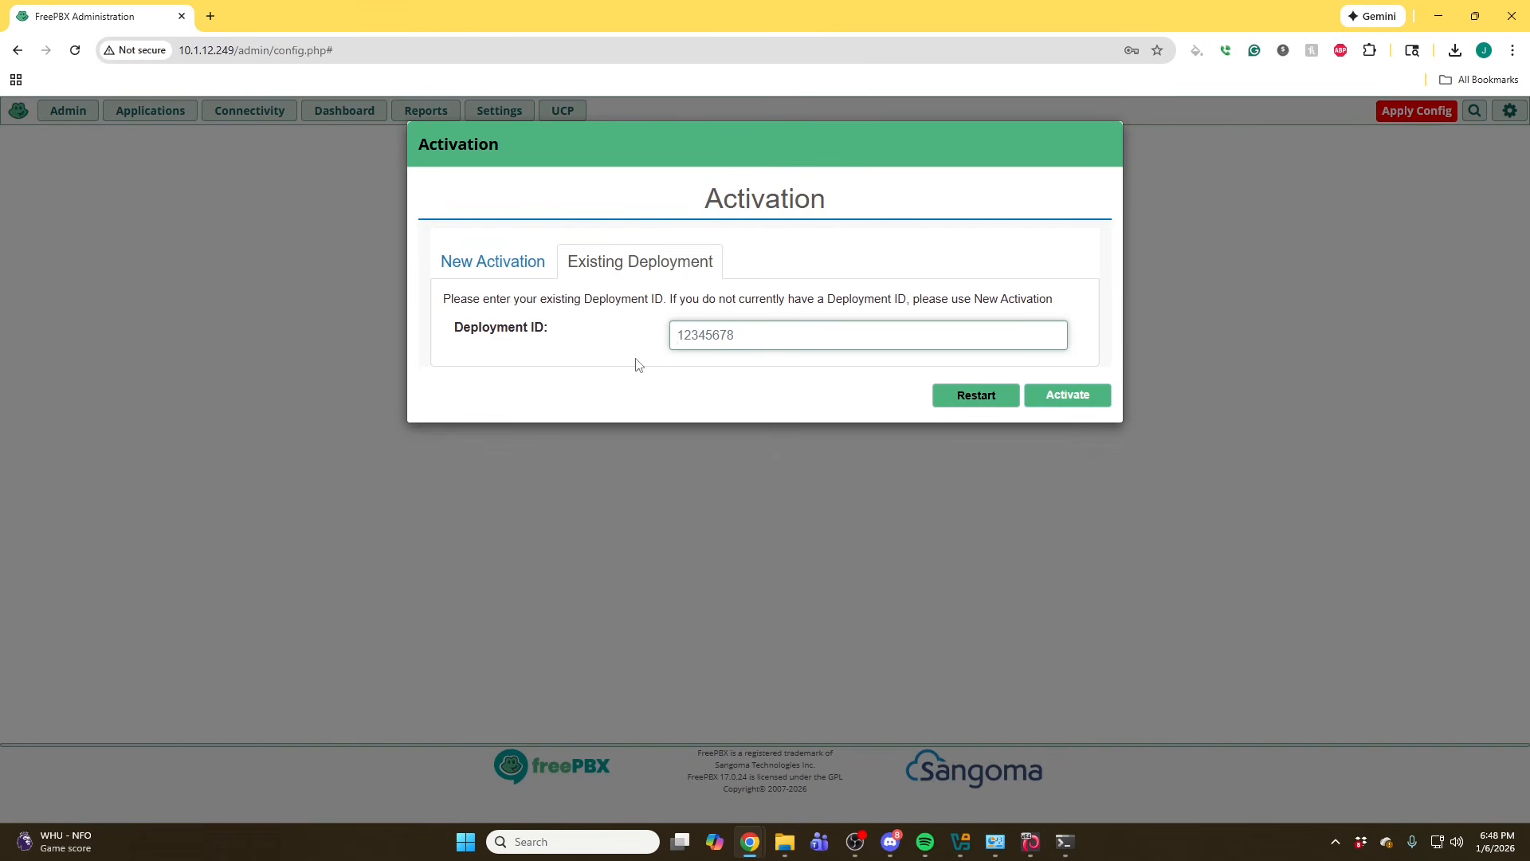
click(535, 265)
- Enter PBX17 Demo as the location name for the new activation and activate the server
click(722, 450)
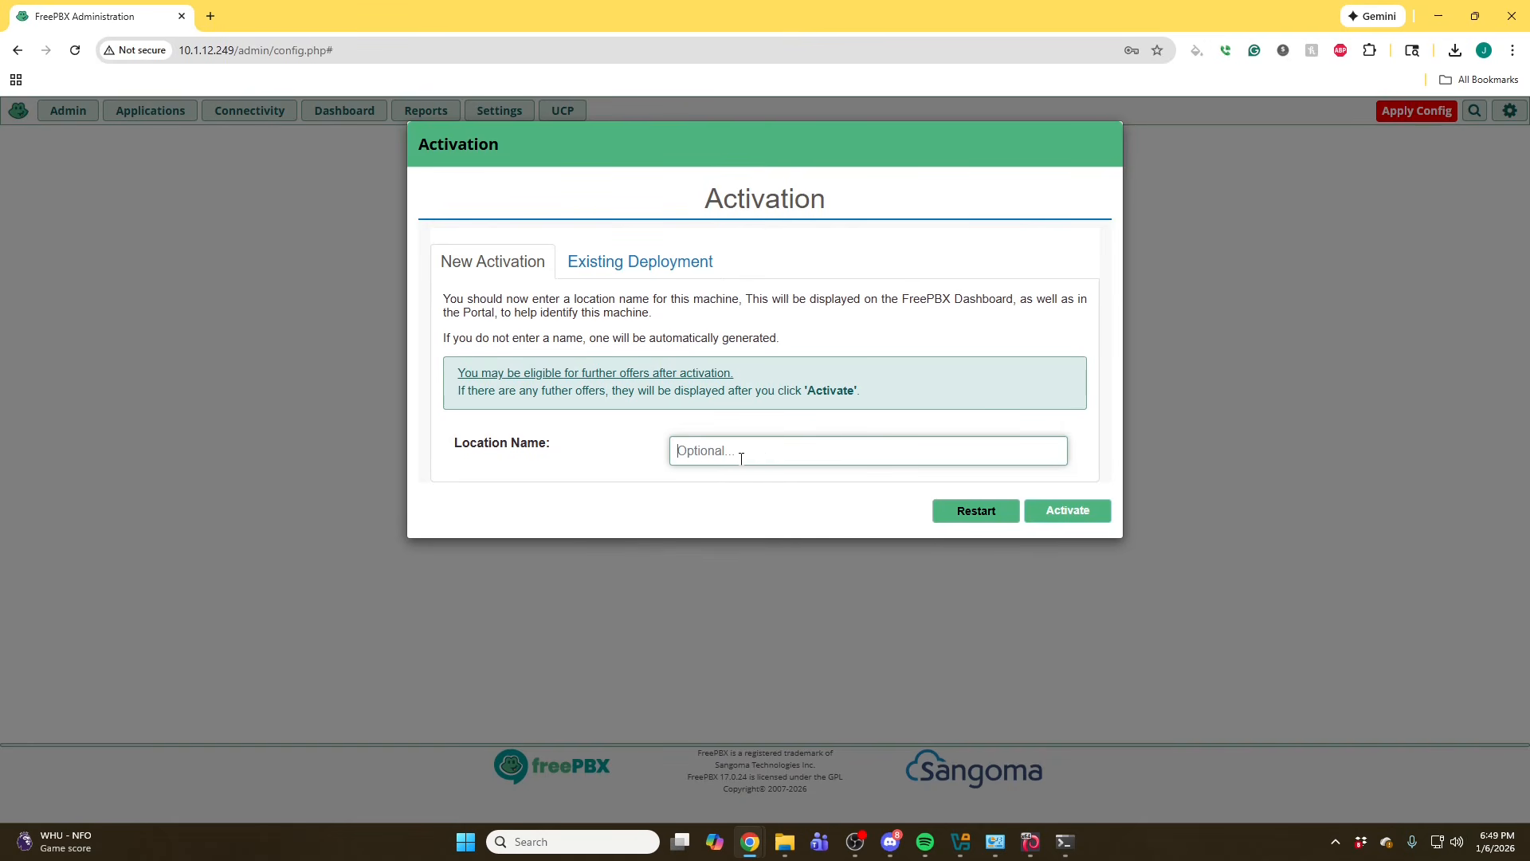
text(R)
key(BackSpace)
text(PBX)
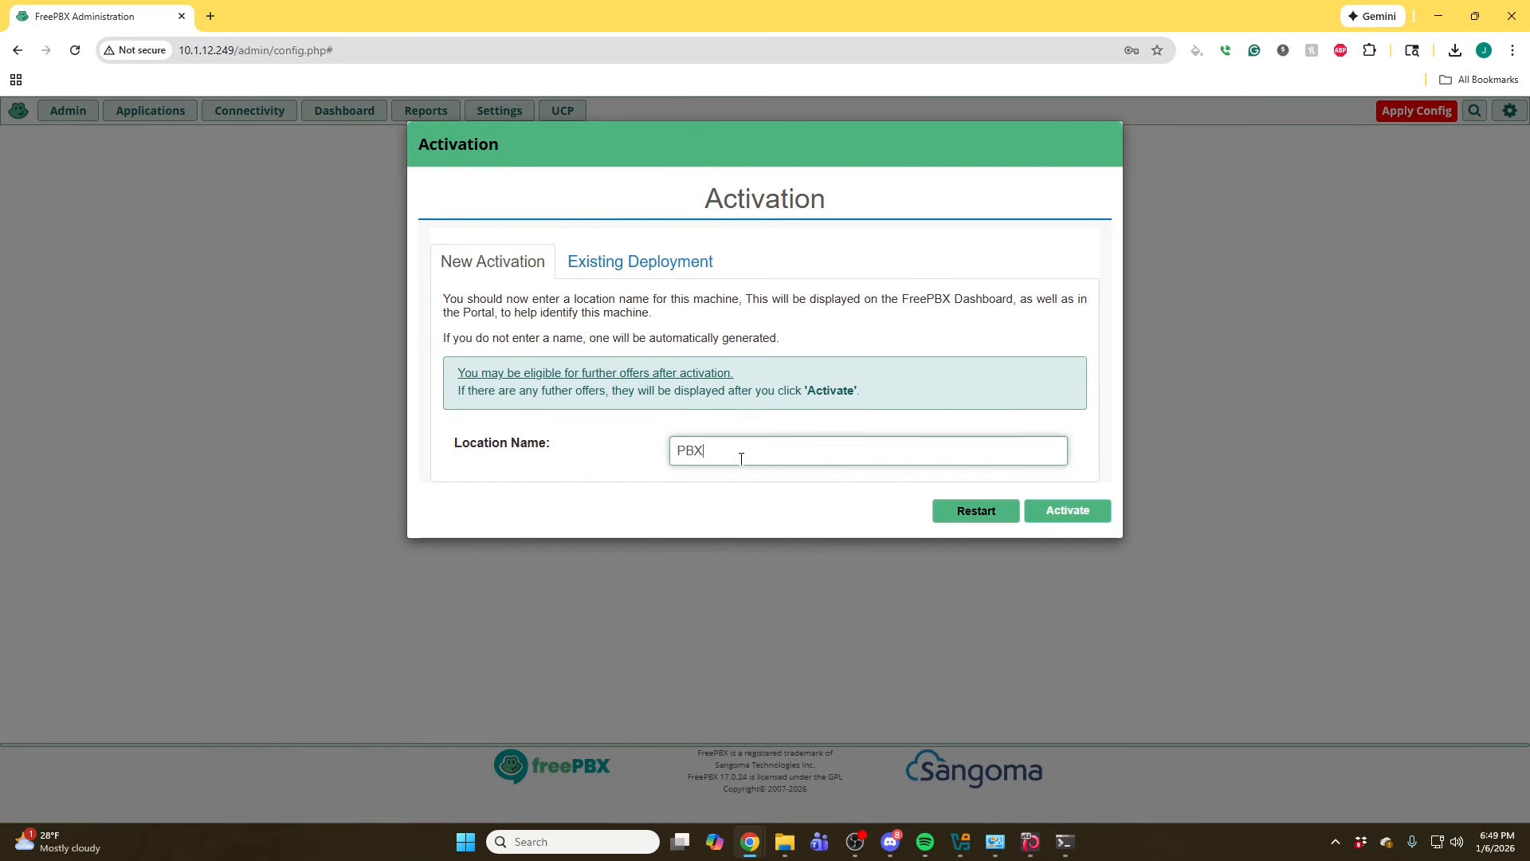
text(17 Demo)
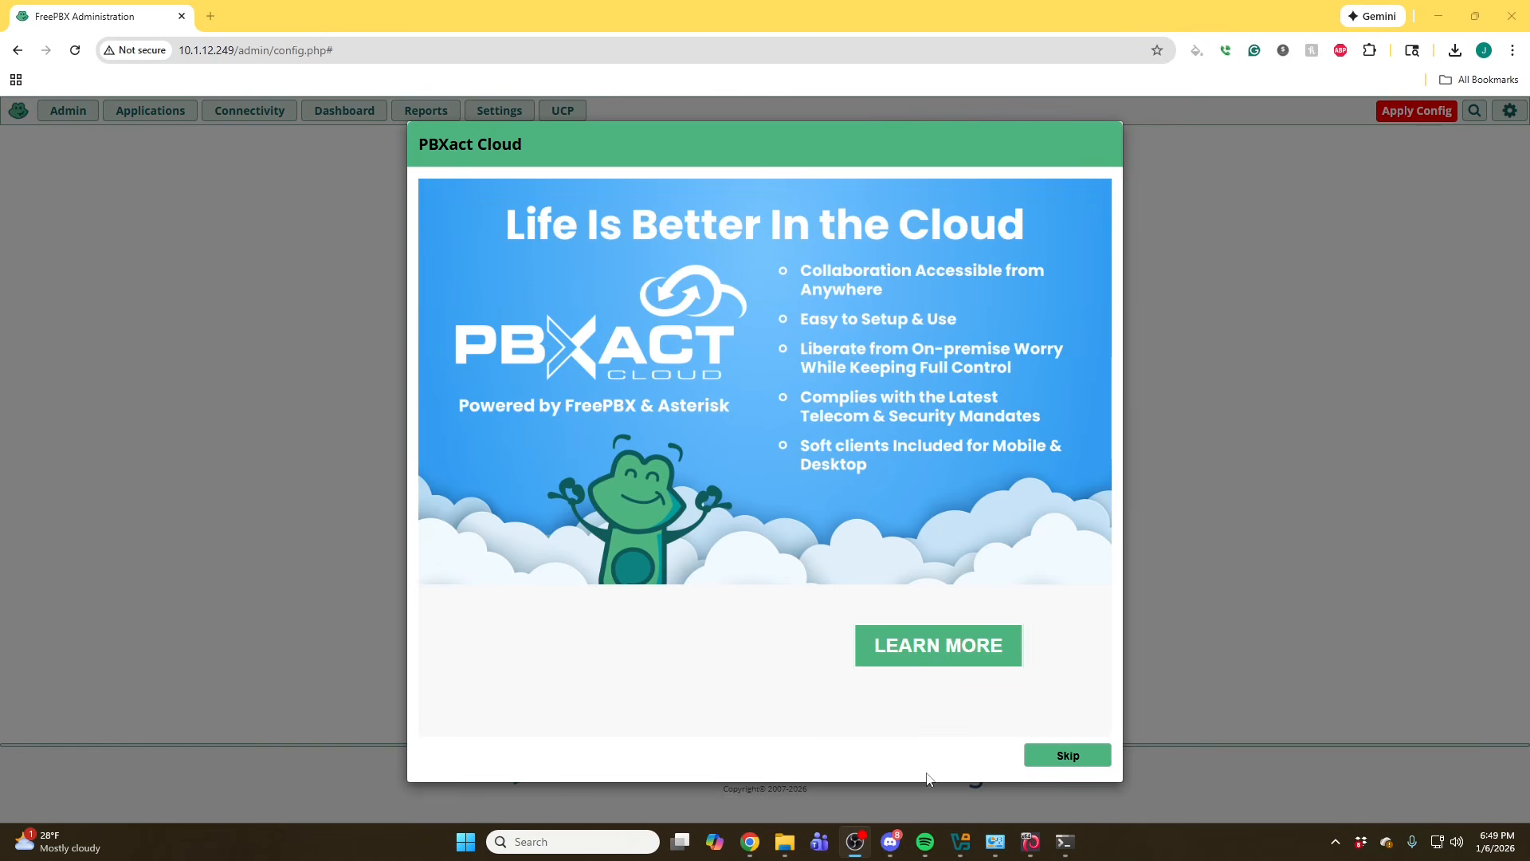
- Skip the promotional dialogs and submit the default English sound prompt and English (United States) system languages
click(1039, 762)
click(1039, 763)
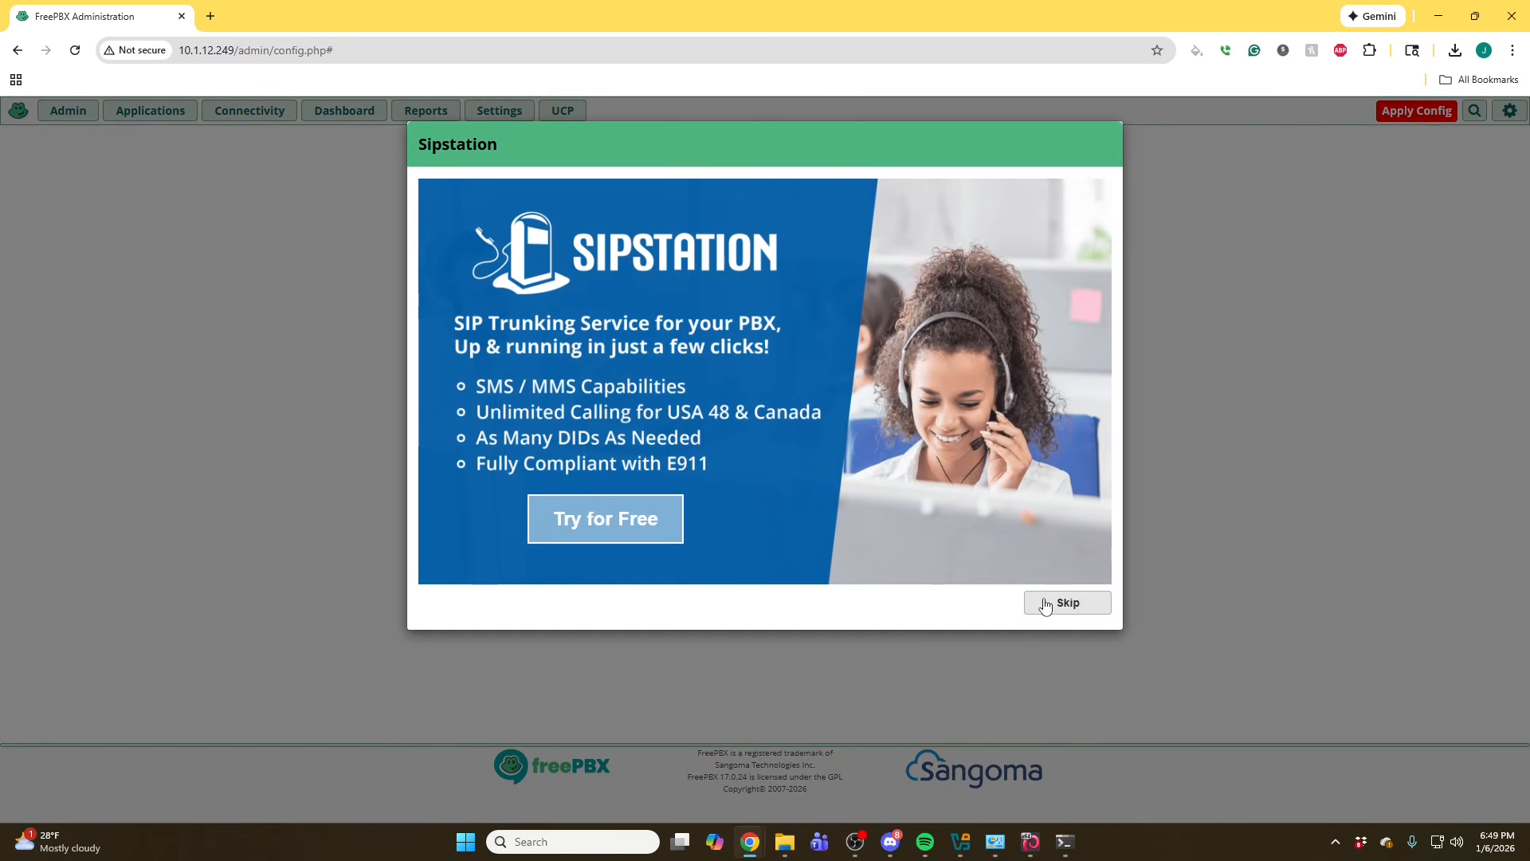
click(1045, 604)
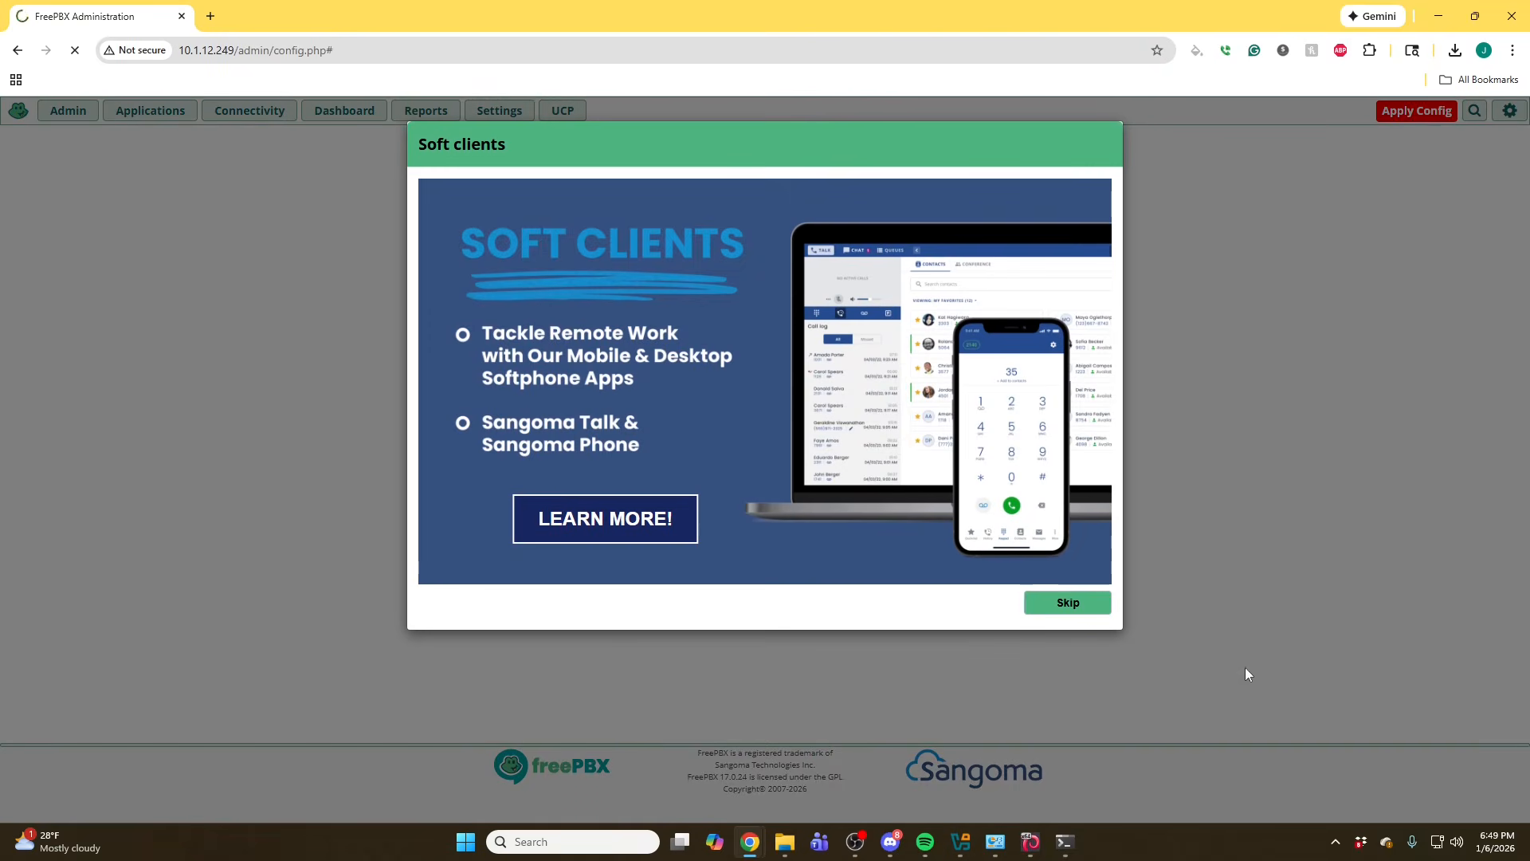
click(1076, 607)
click(1078, 609)
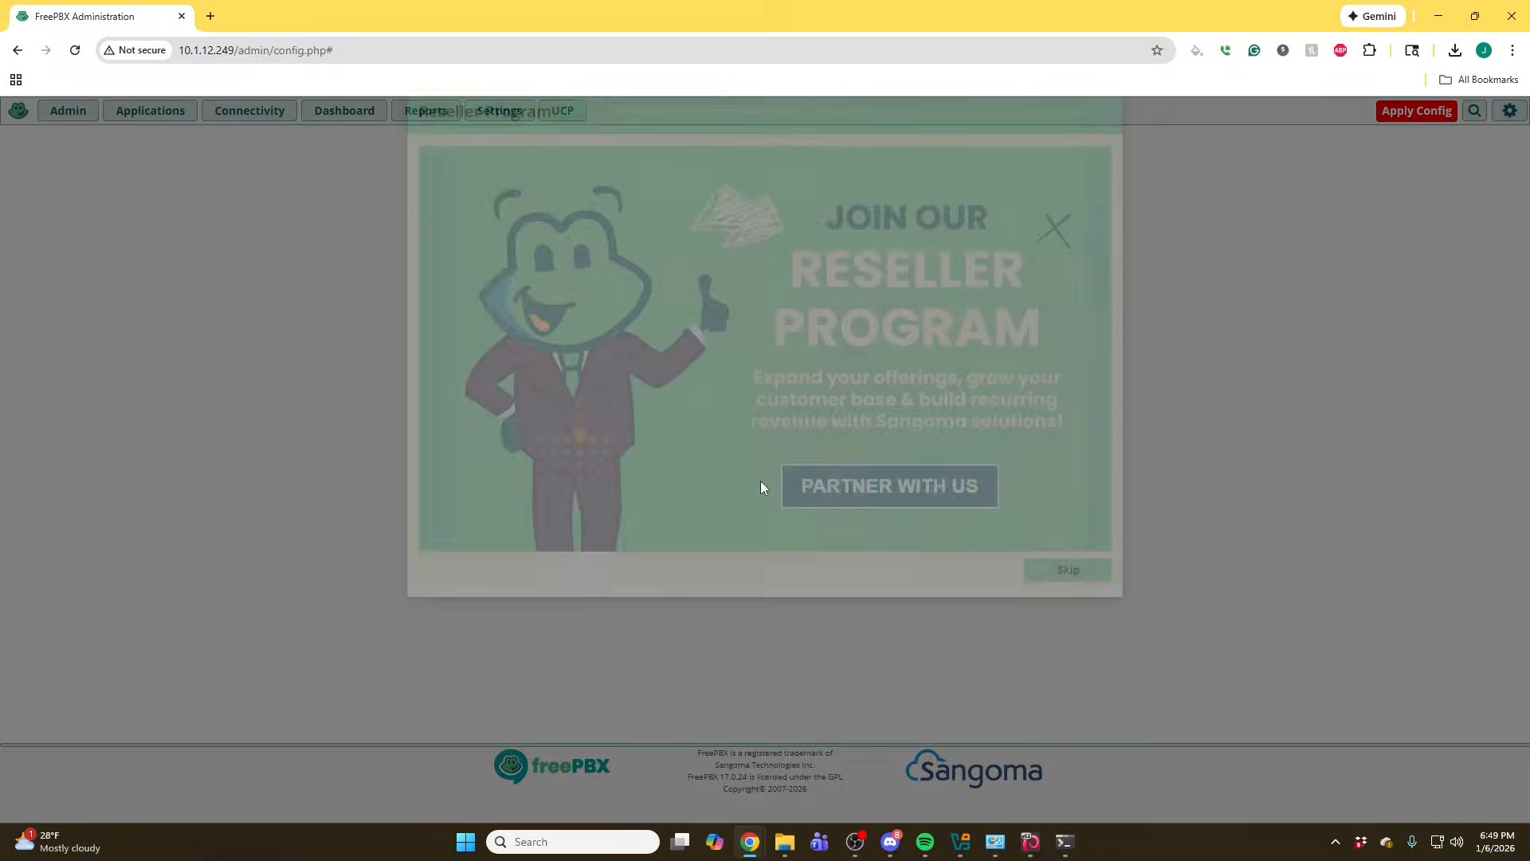
click(1056, 611)
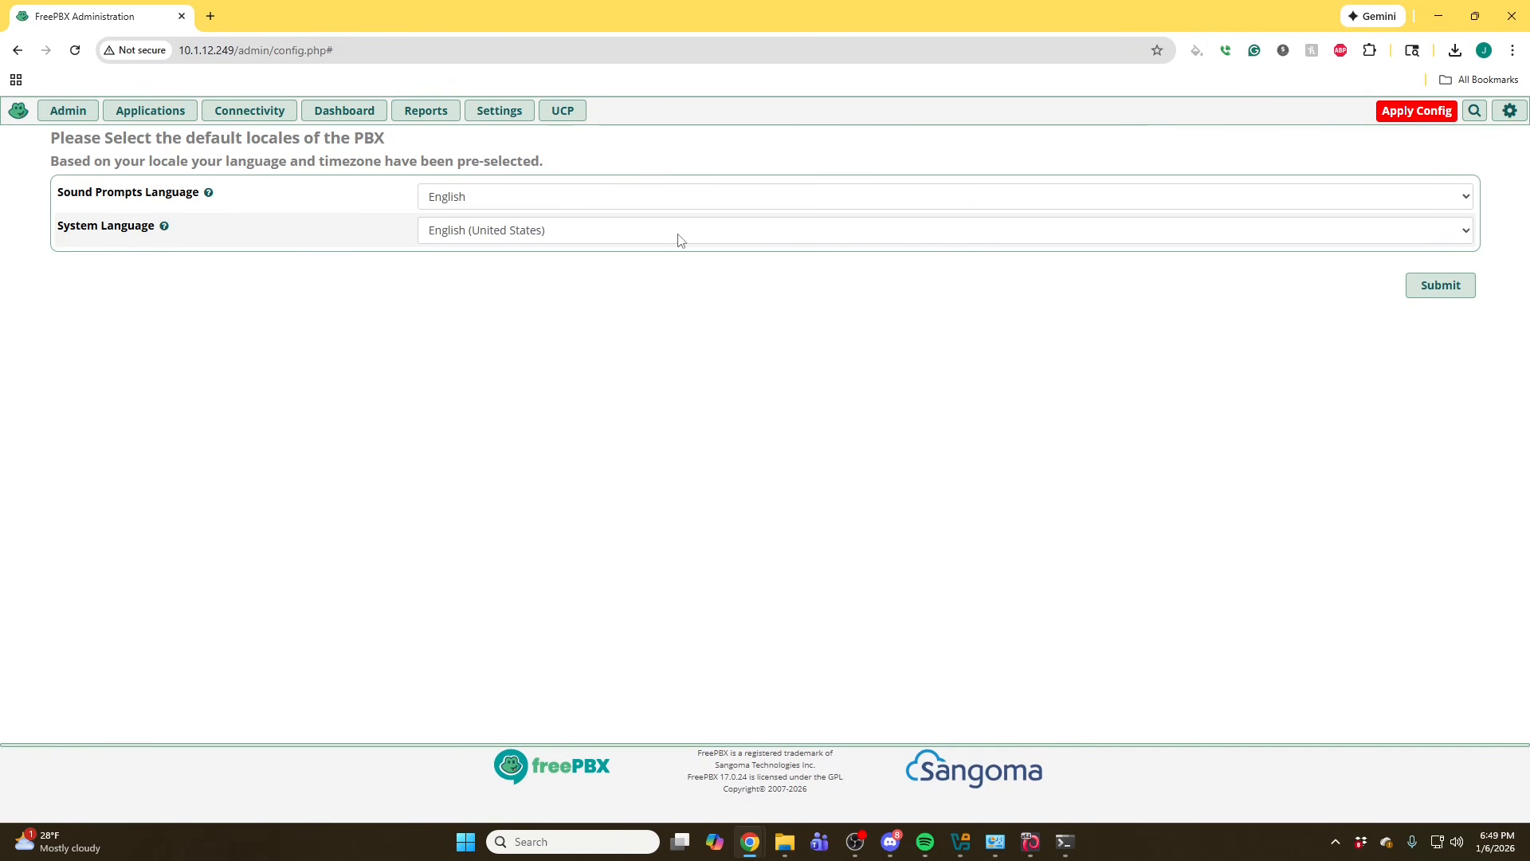
click(1422, 287)
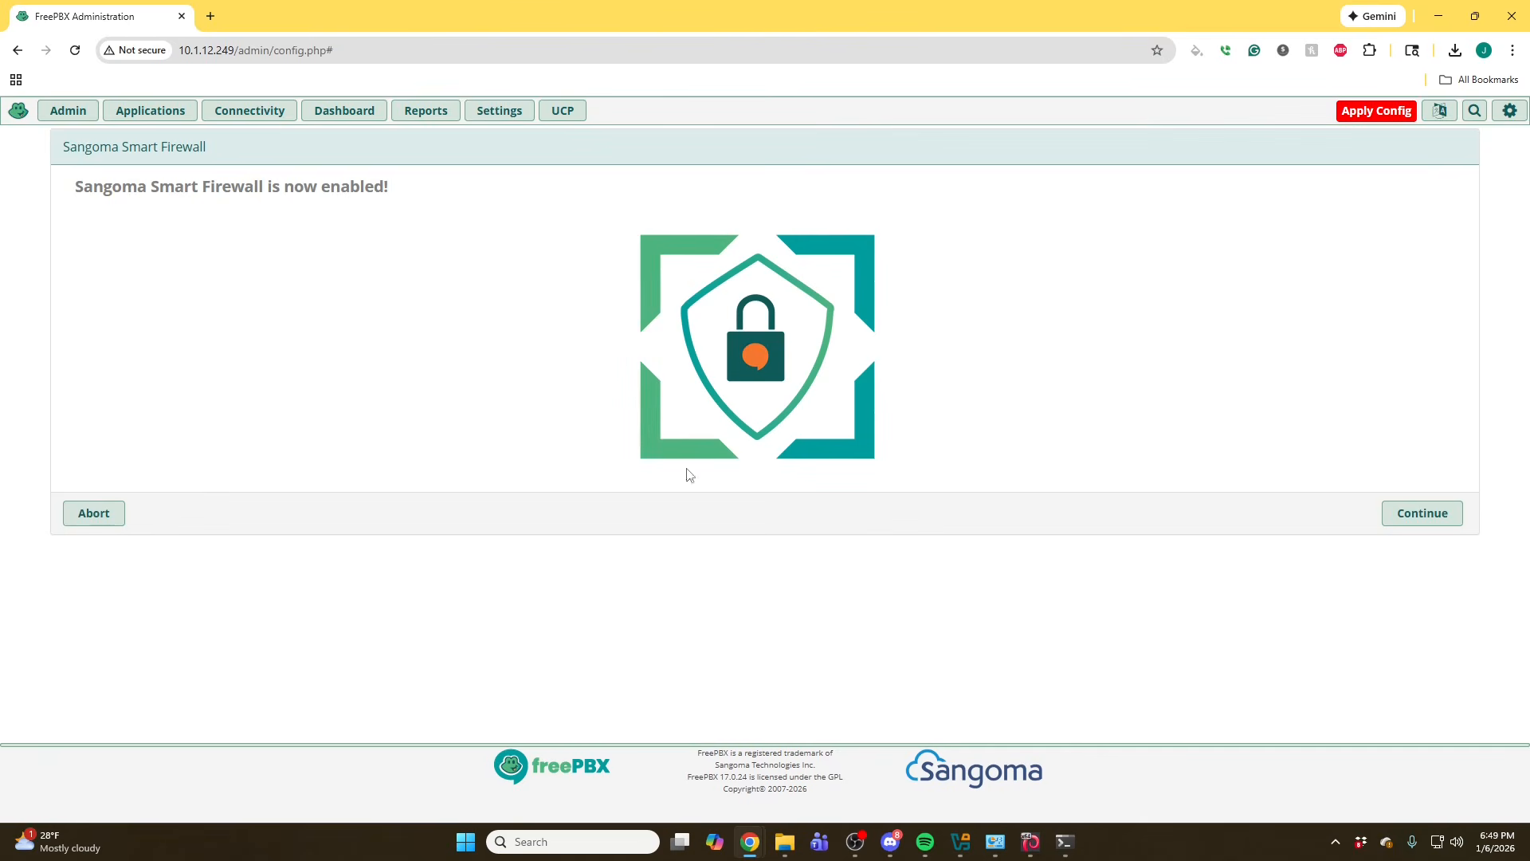
- Run the Smart Firewall wizard answering Yes to every question, then decline the SIPStation free trial
click(1427, 511)
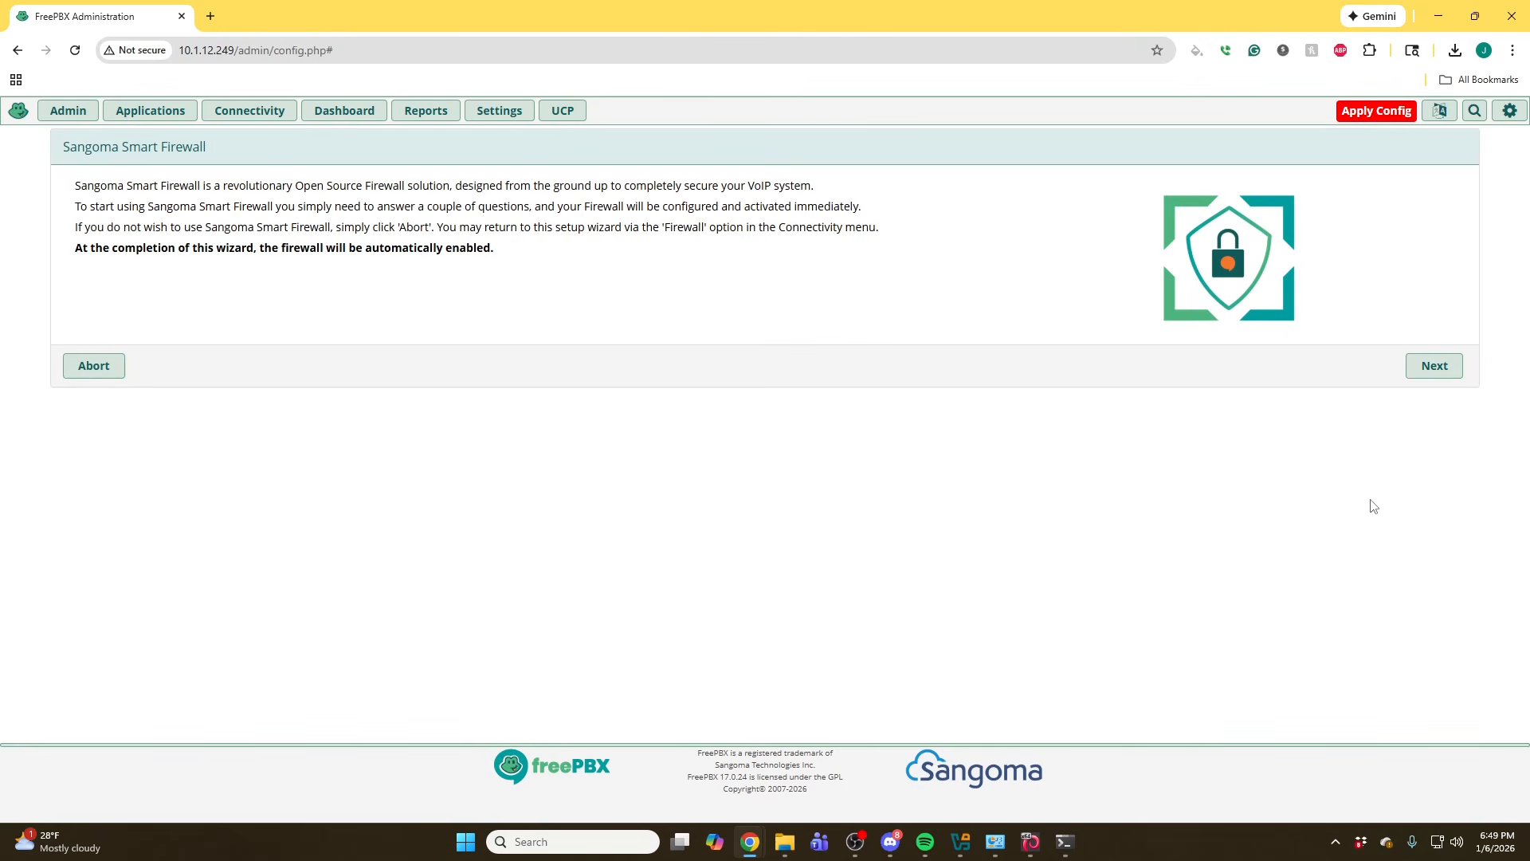
click(1433, 368)
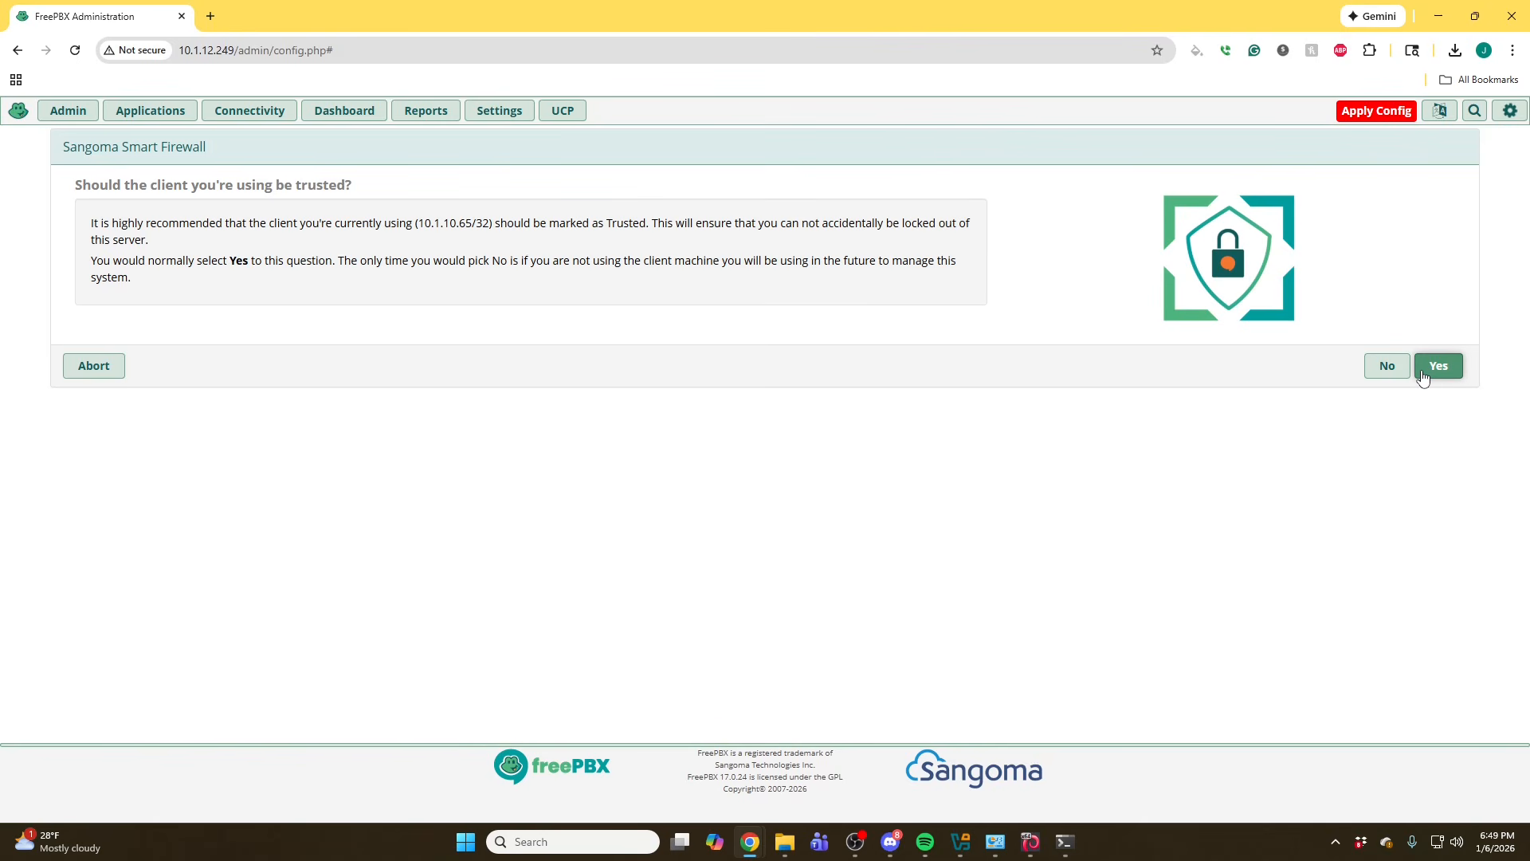
click(1424, 374)
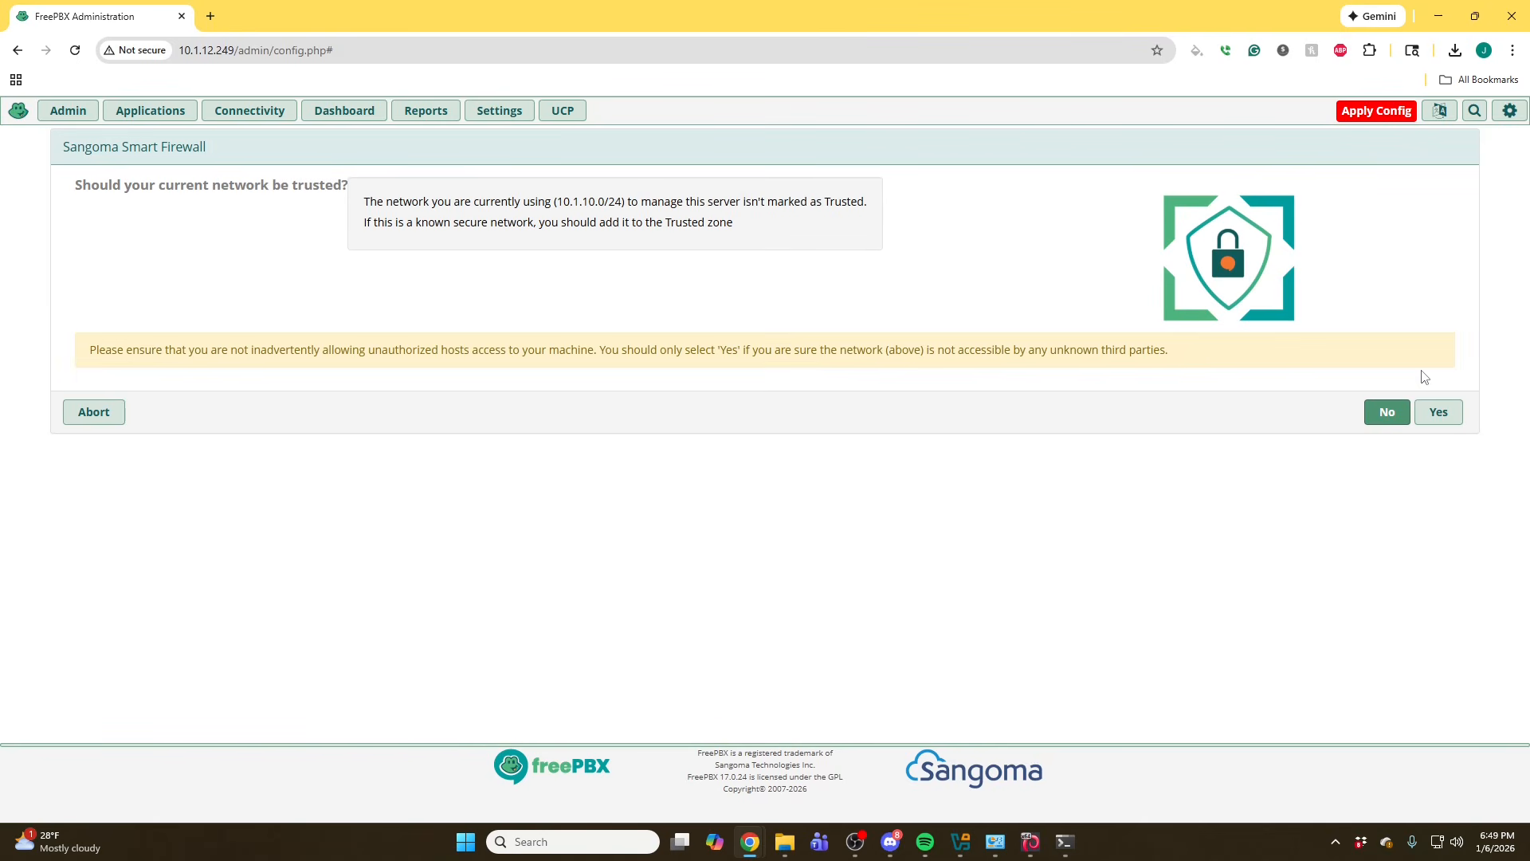
click(1447, 416)
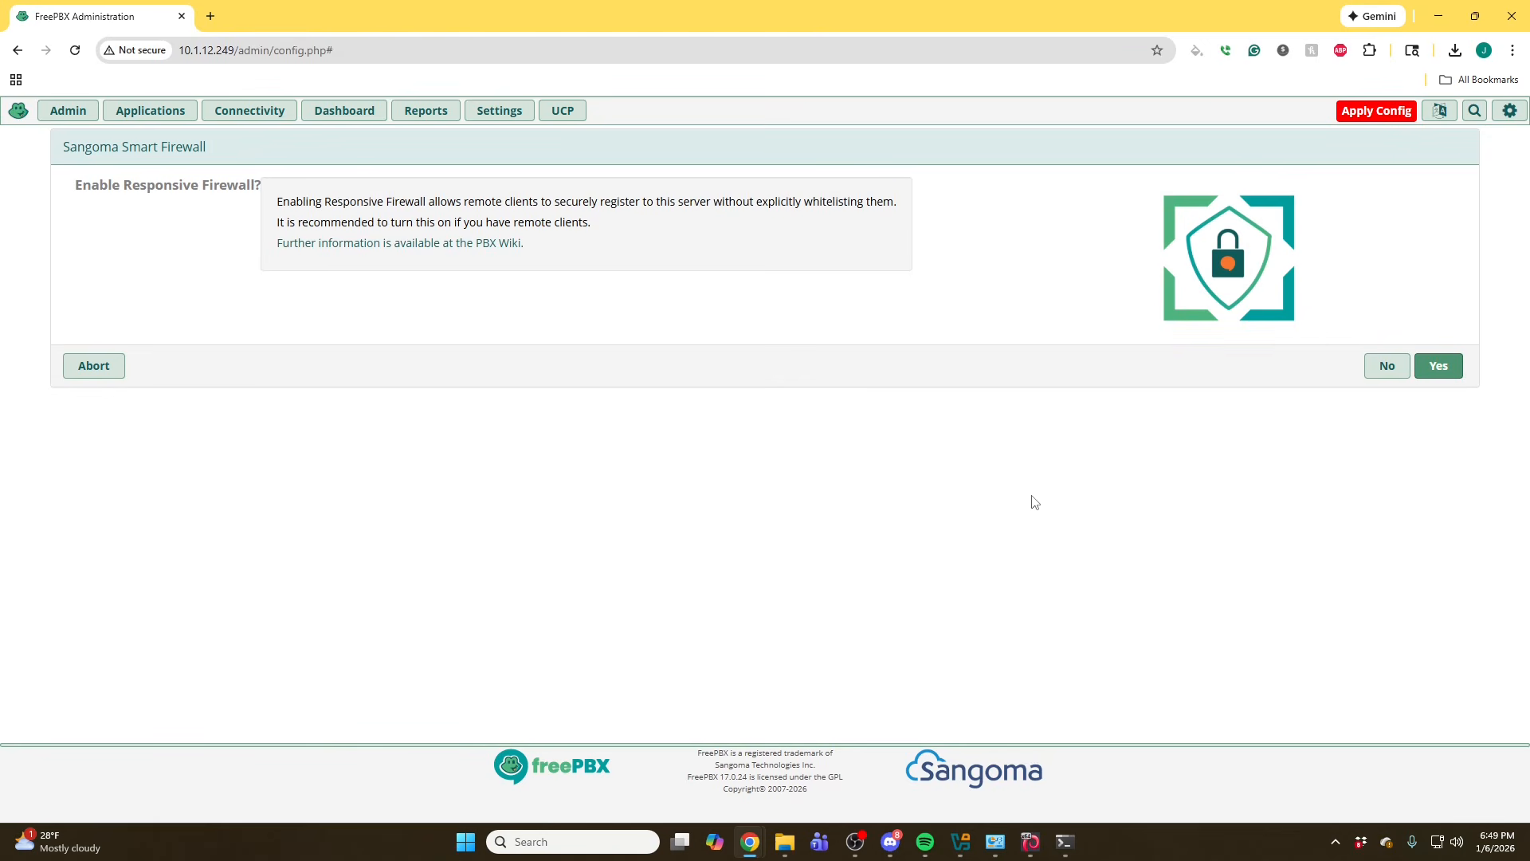
click(1442, 368)
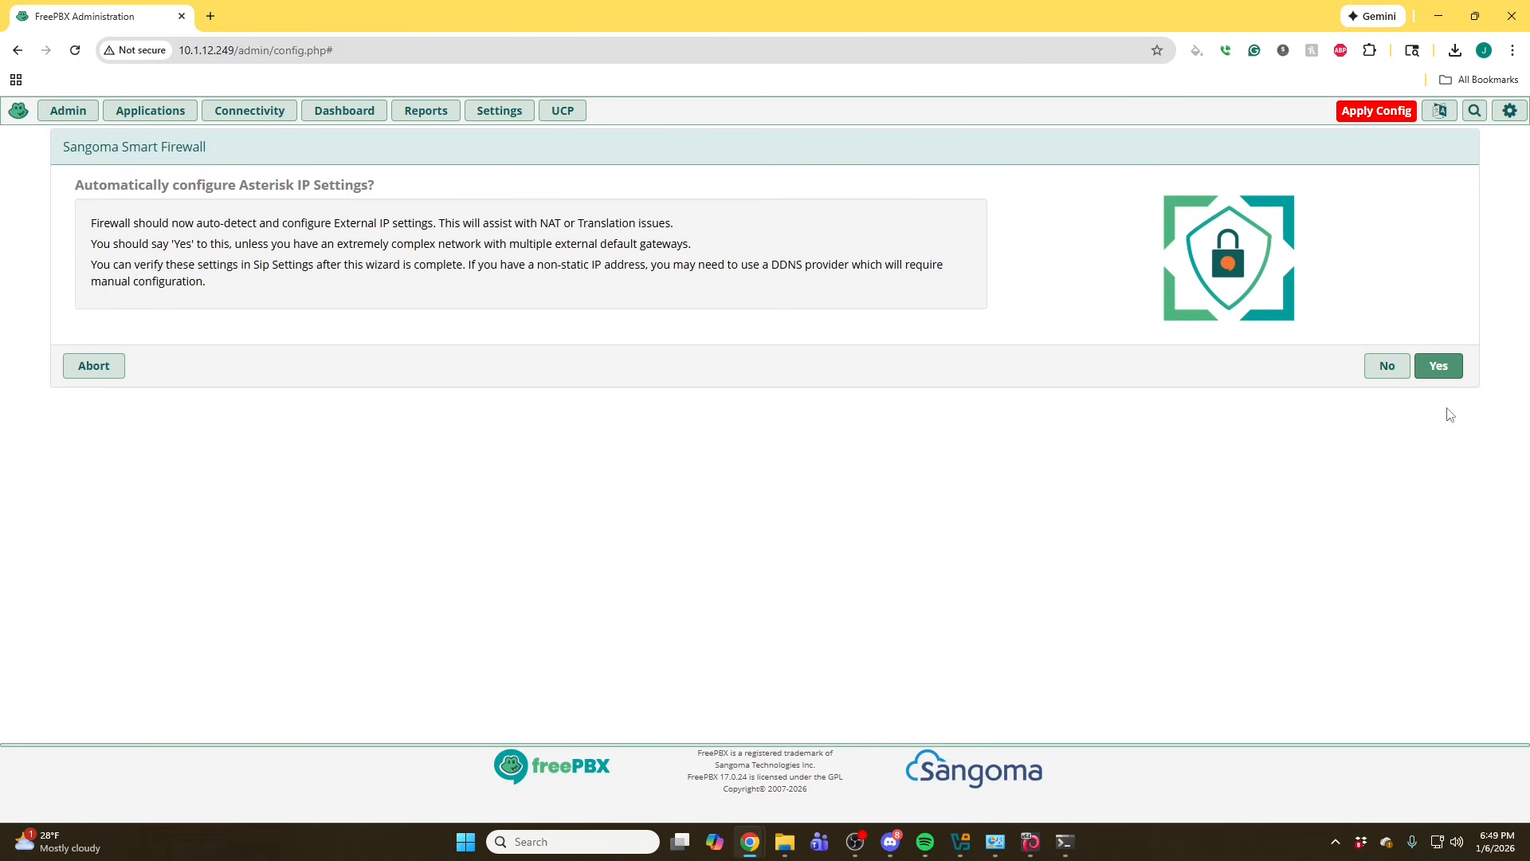
click(1433, 371)
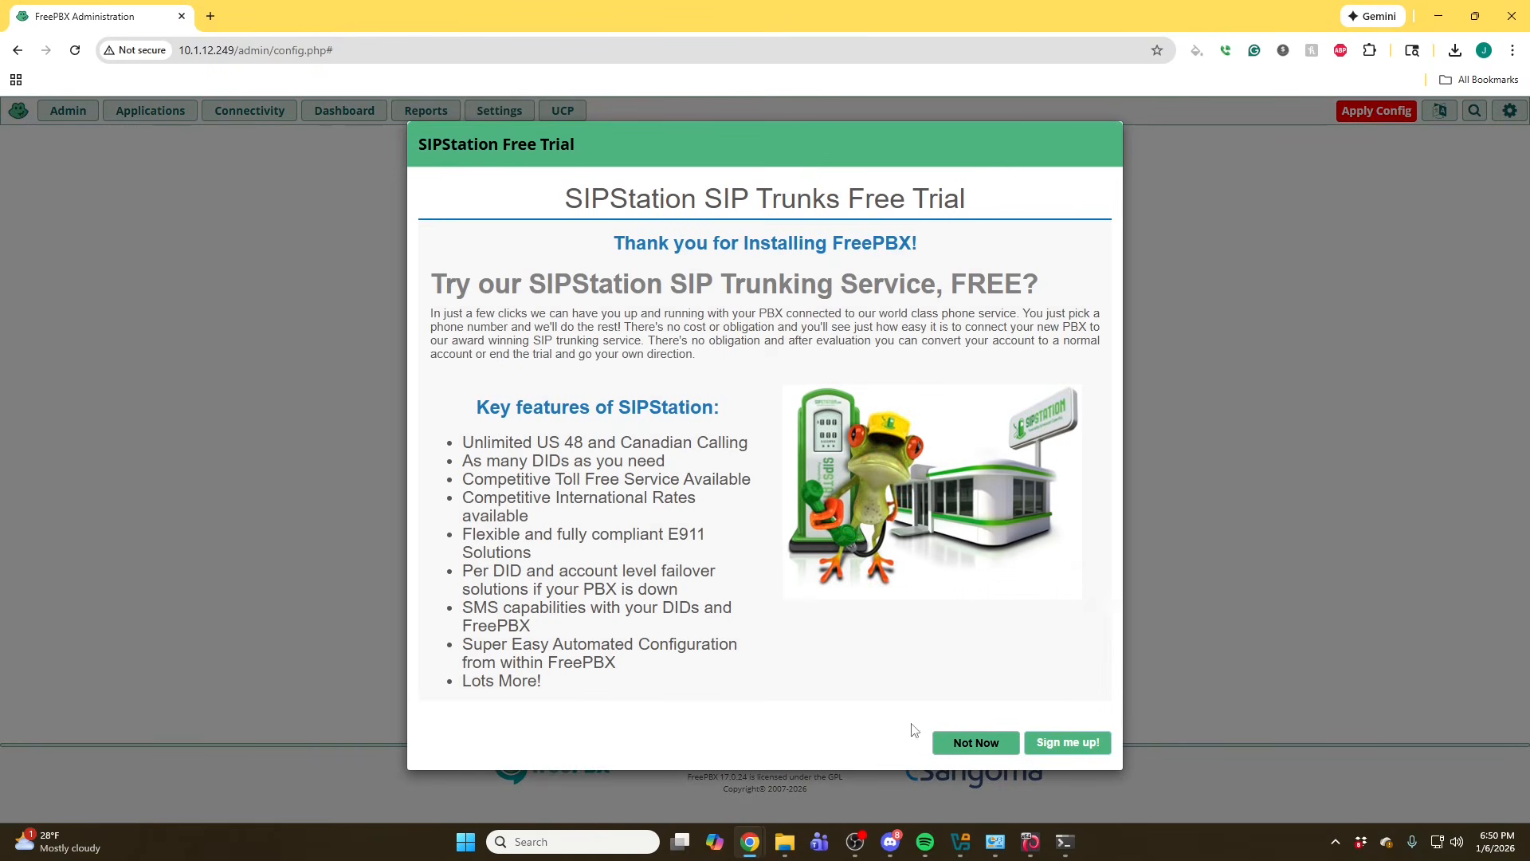
click(972, 755)
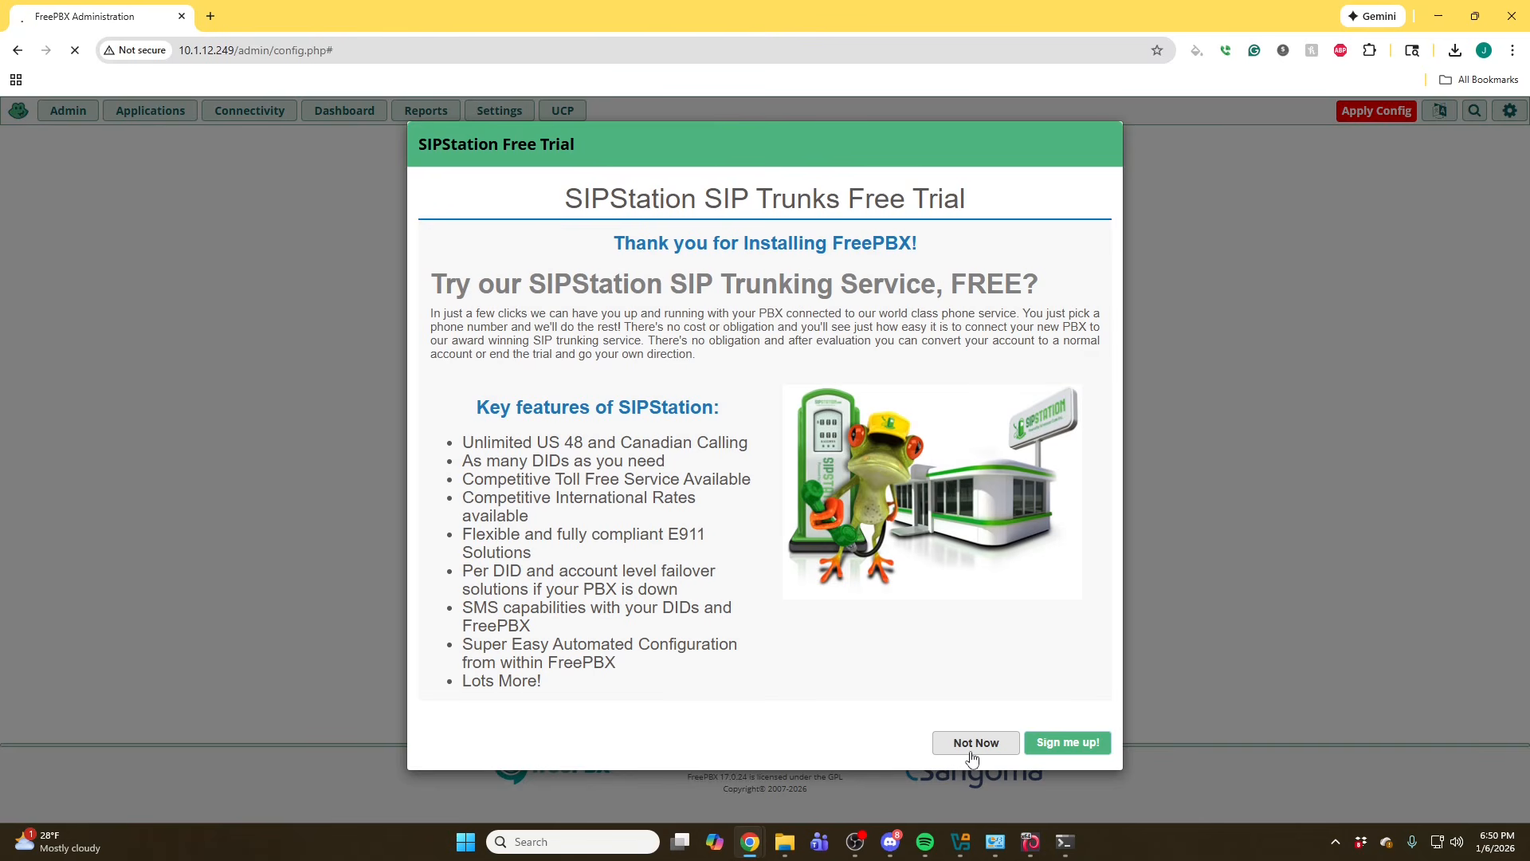